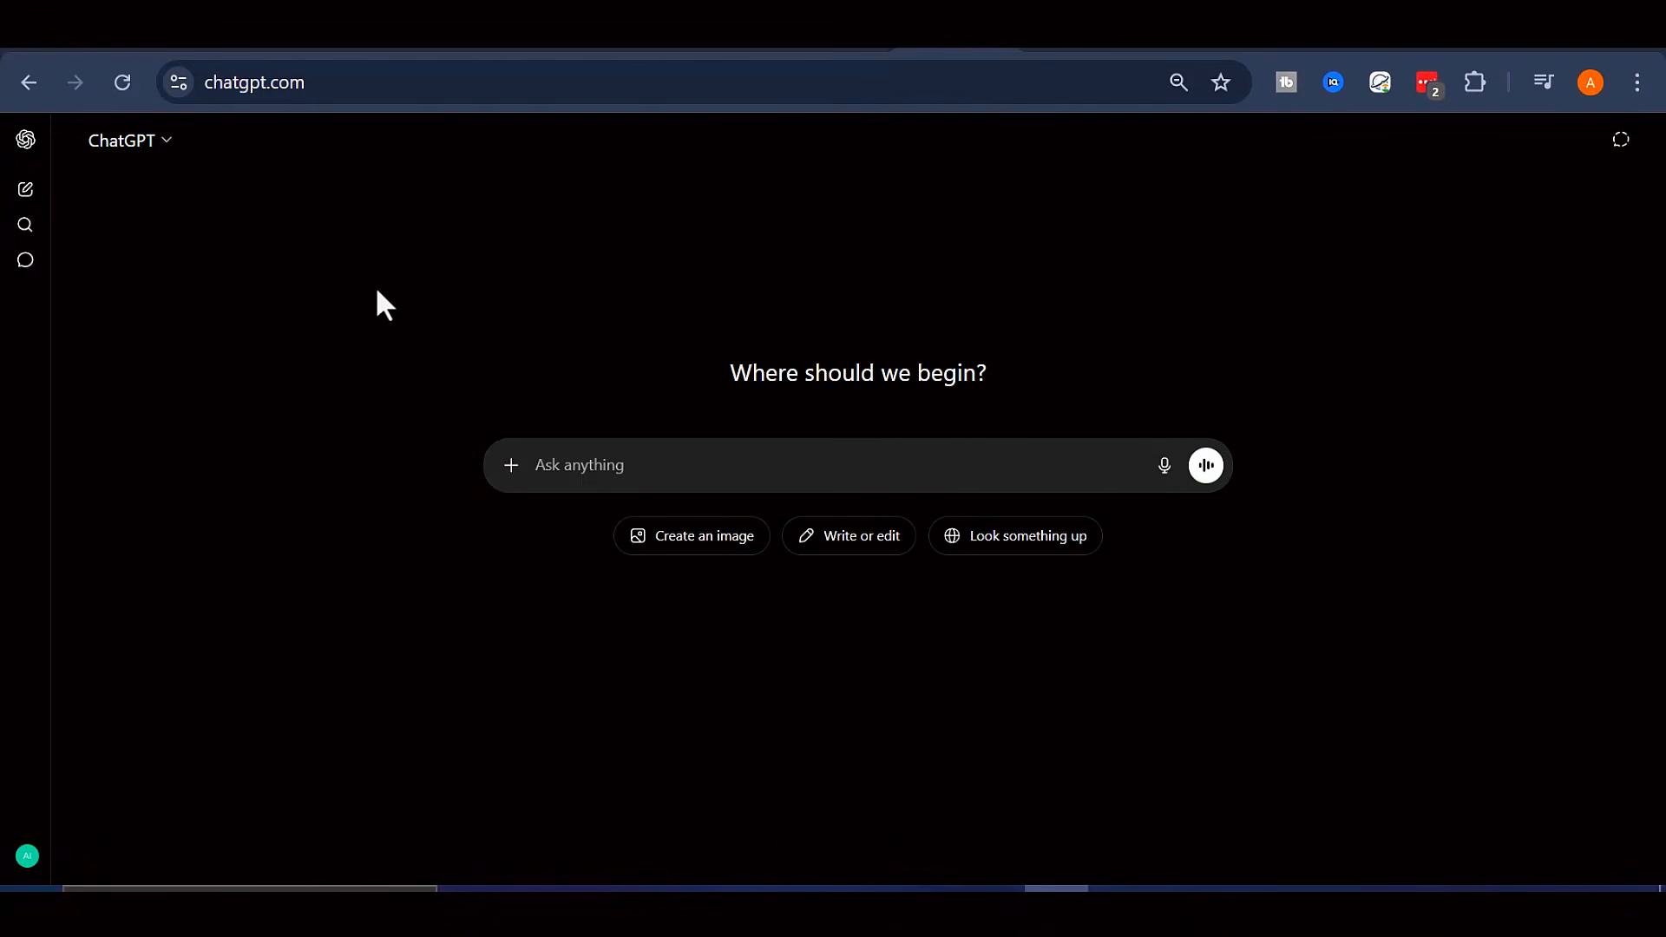
- Search the GPT directory for "Viral DIY Cement Planter Generator" and open its details
left_click(25, 136)
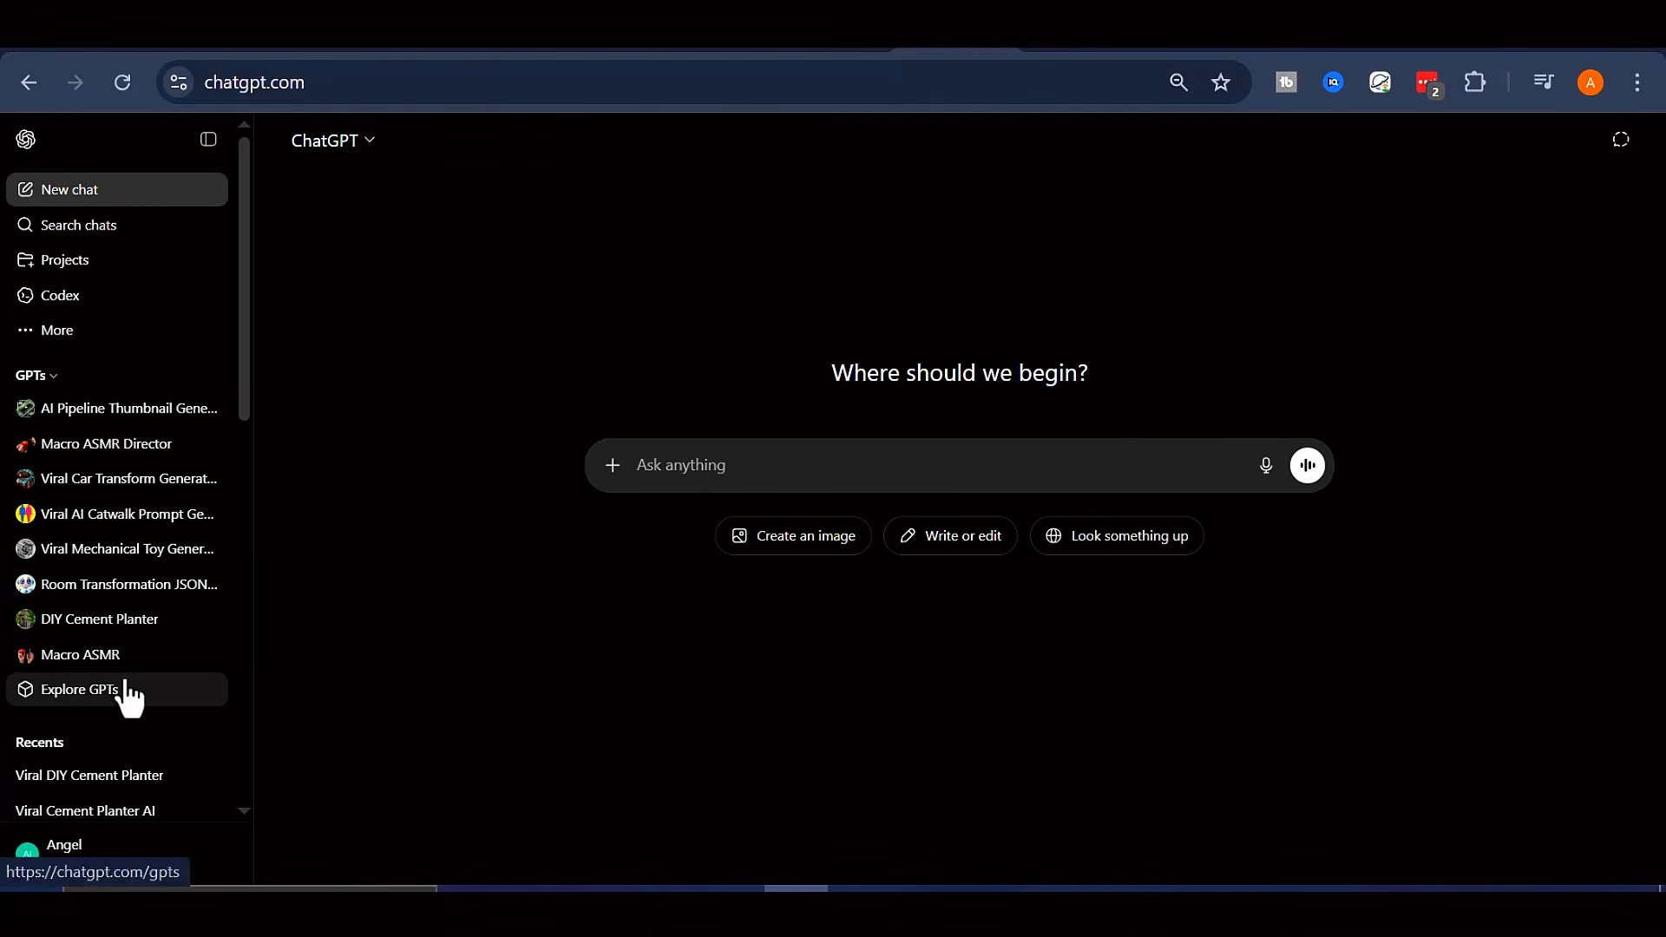
left_click(208, 139)
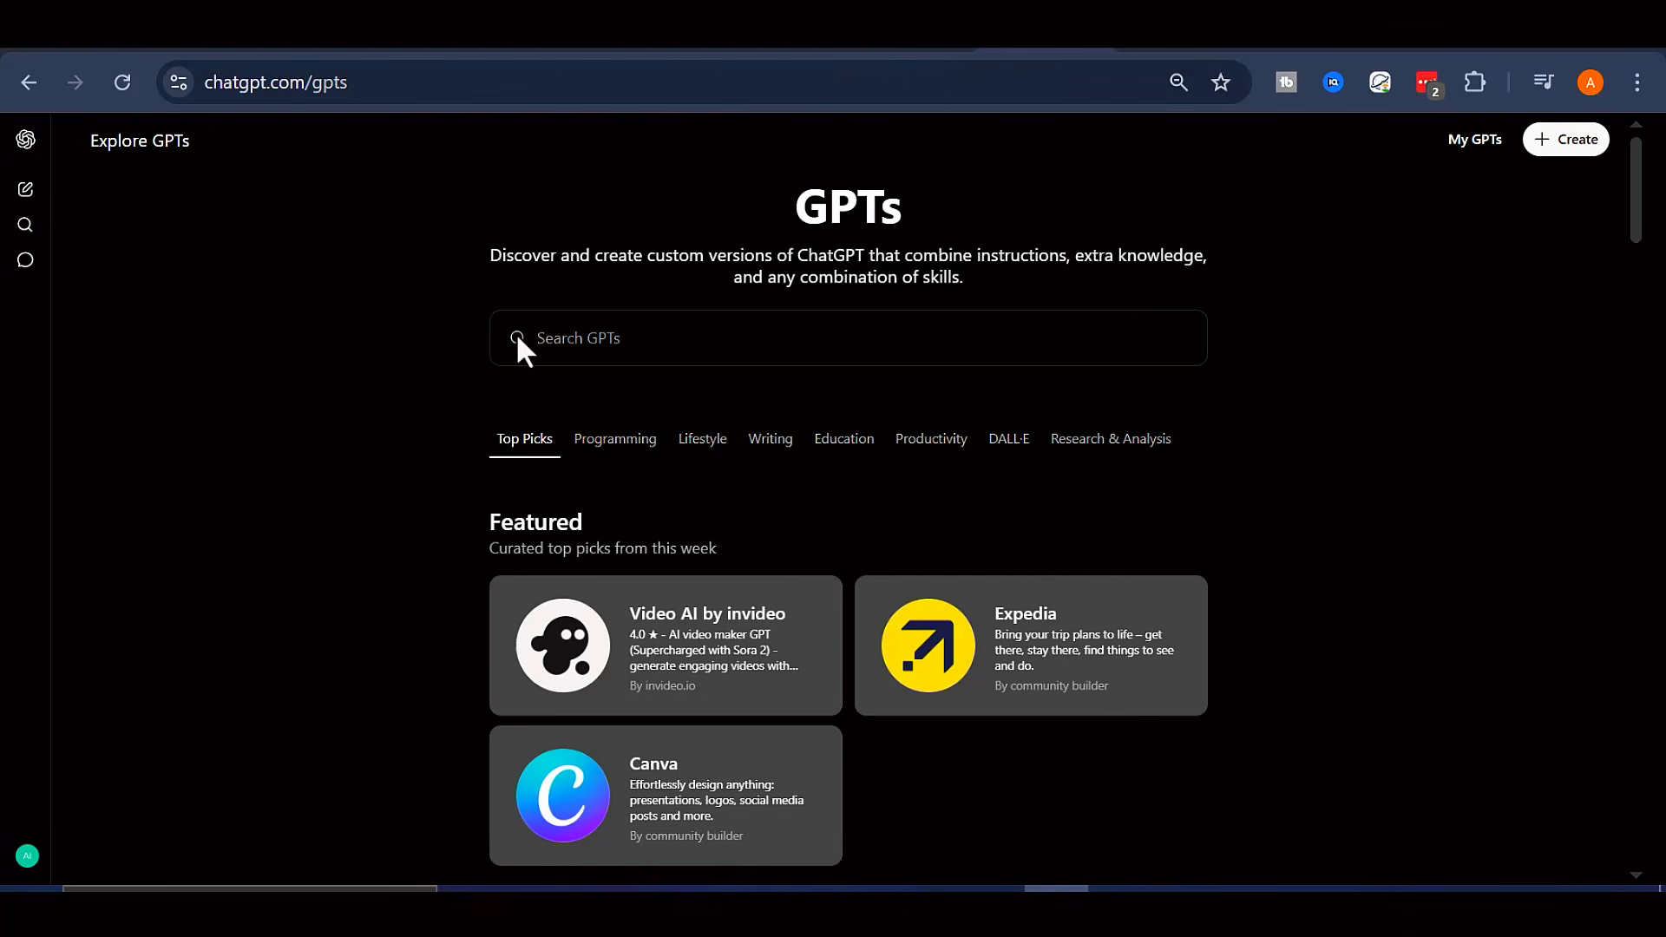
right_click(640, 335)
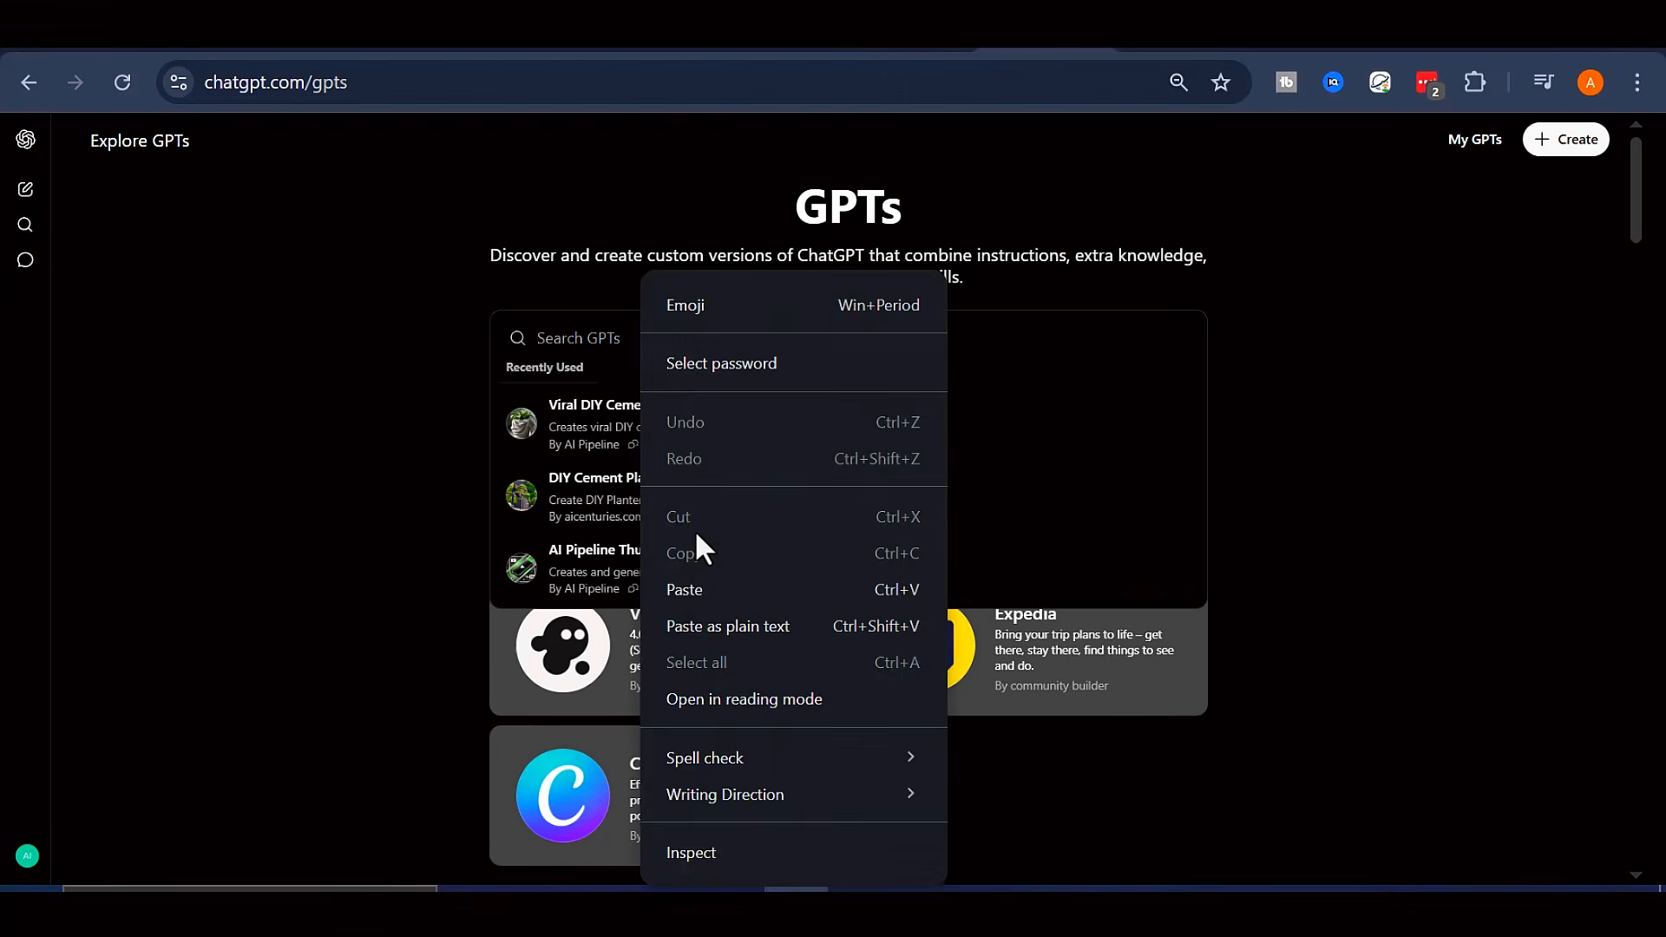
left_click(694, 588)
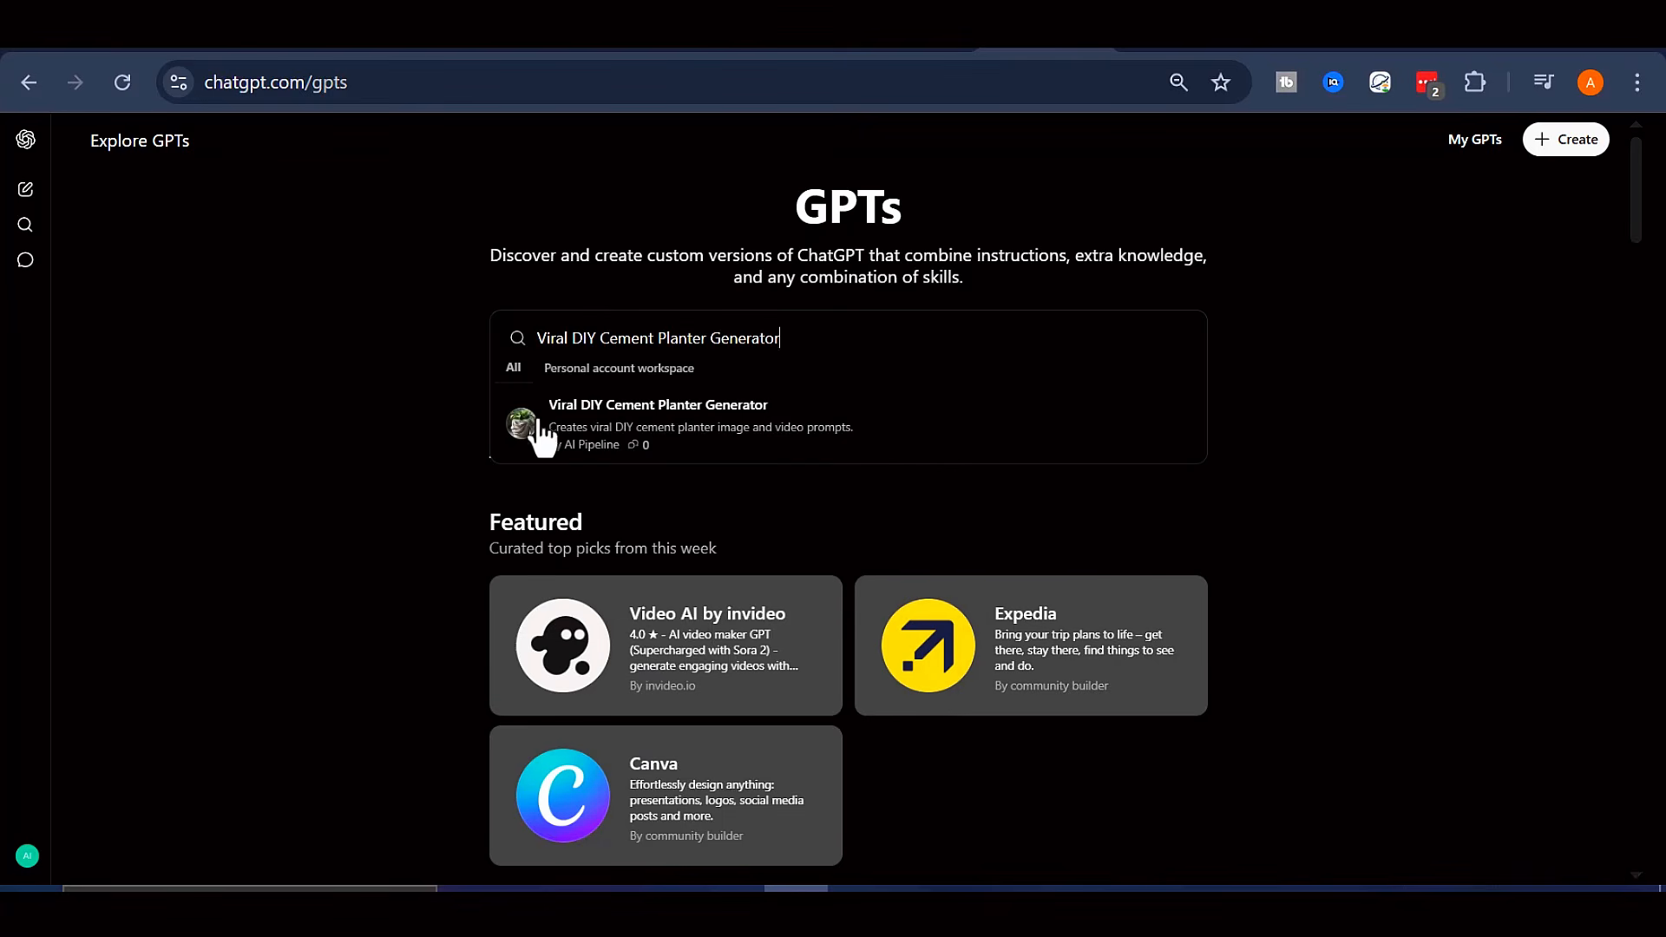
left_click(655, 427)
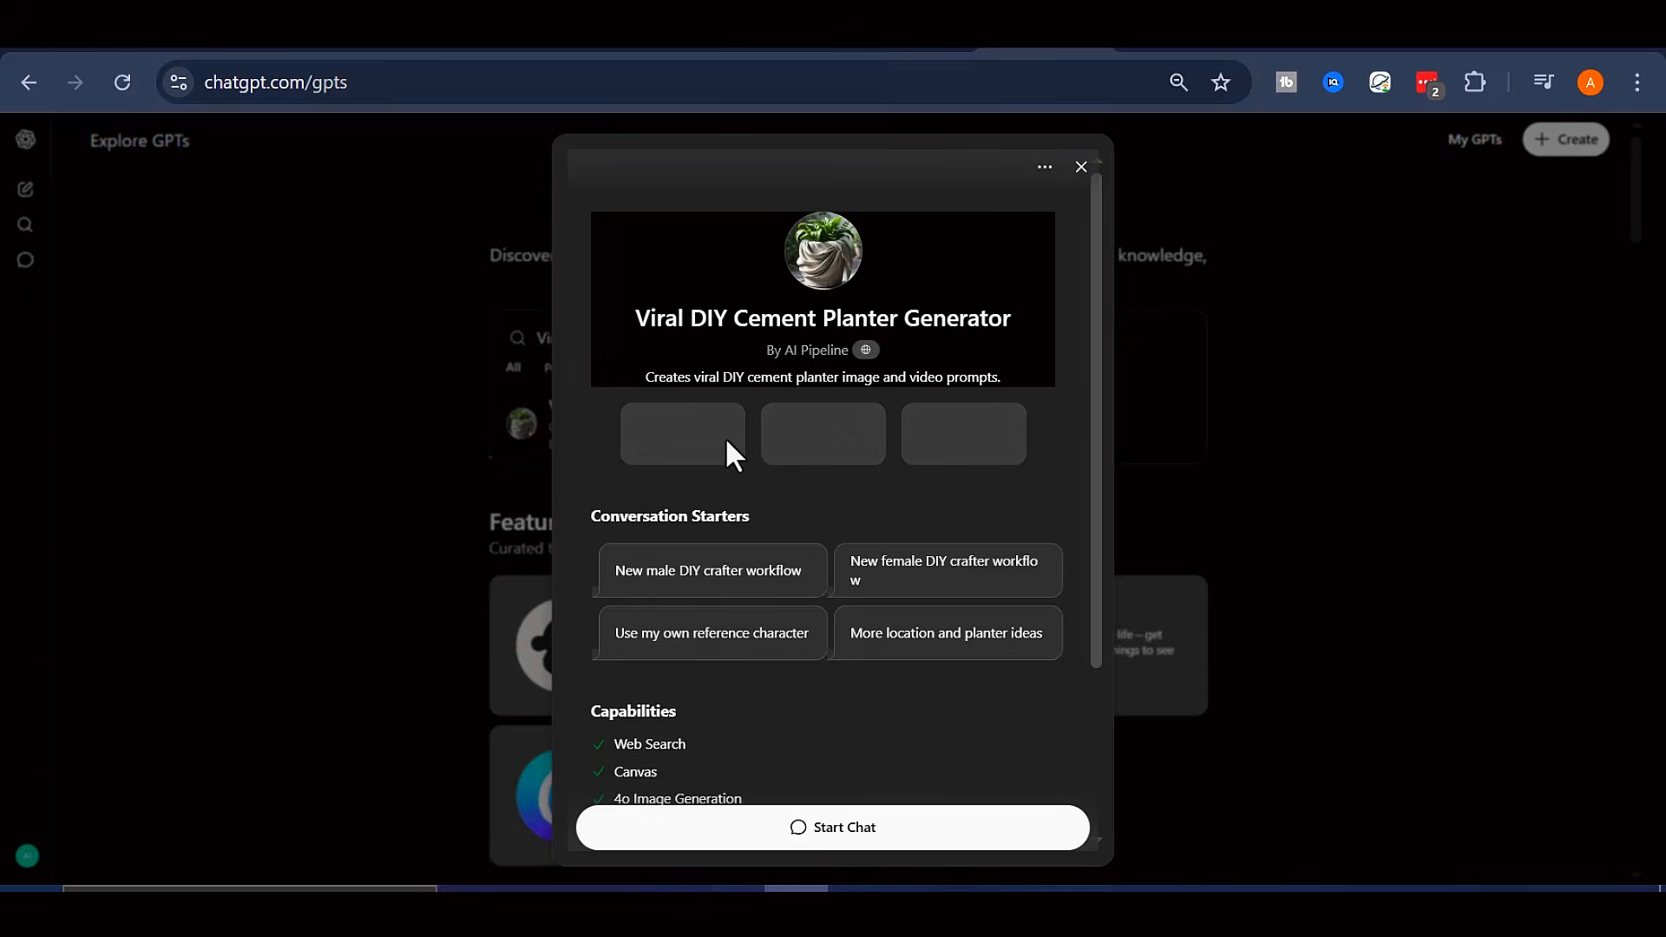
- Start a chat with the Viral DIY Cement Planter Generator using the "Use my own reference character" conversation starter
scroll(729, 451, "down", 3)
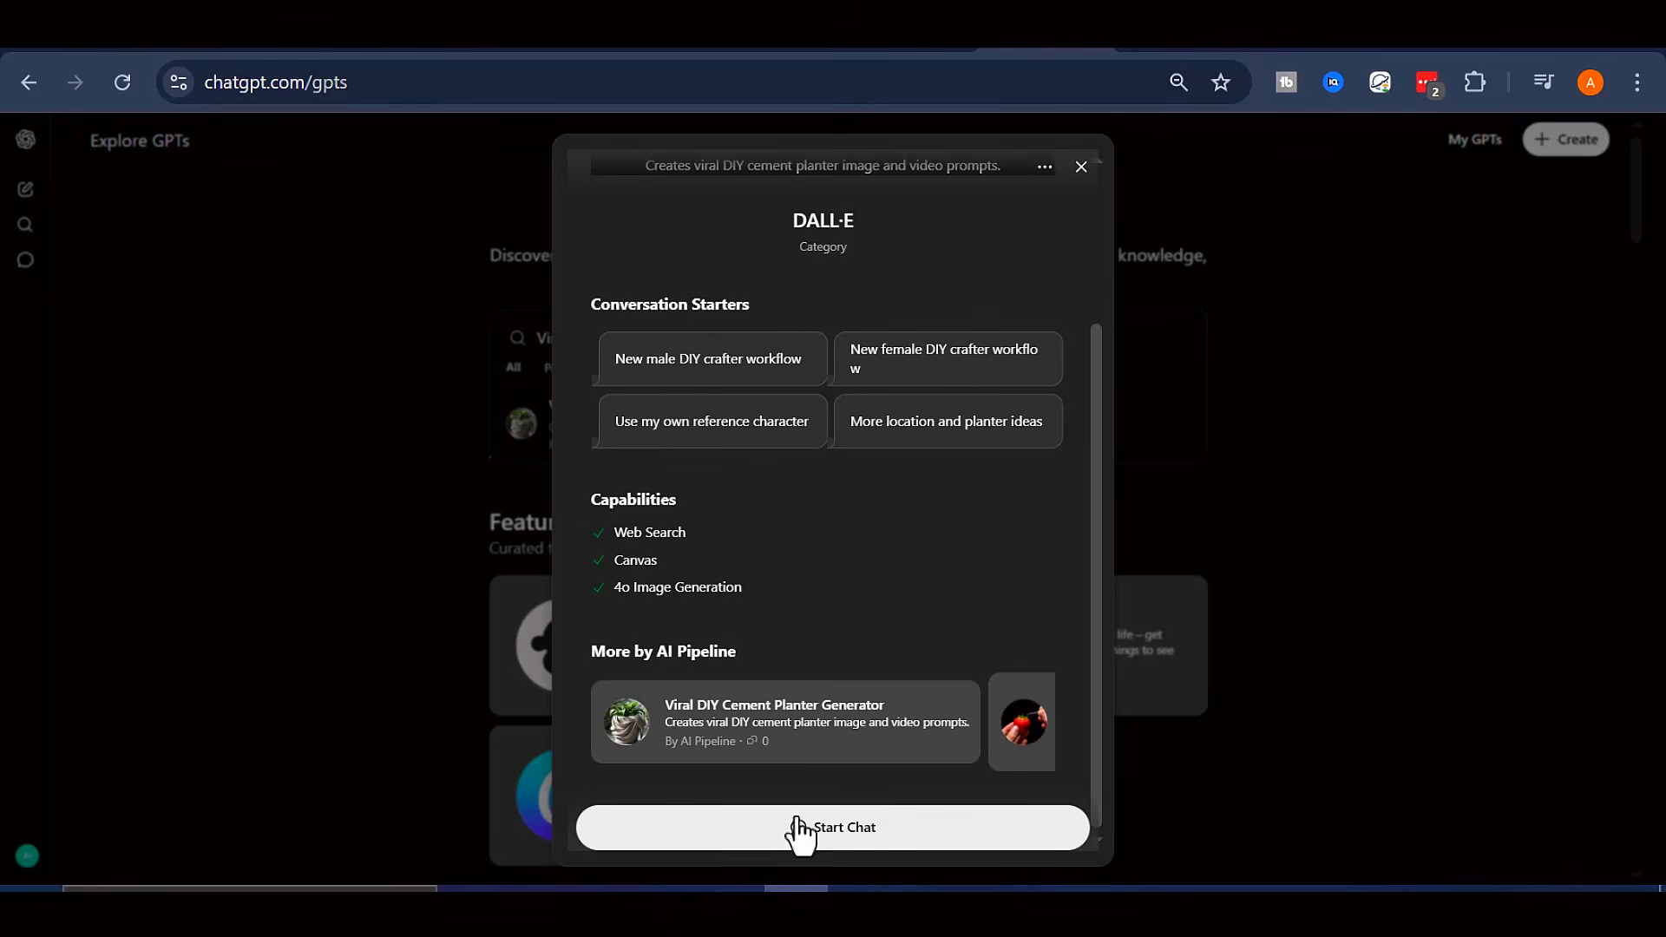
left_click(846, 829)
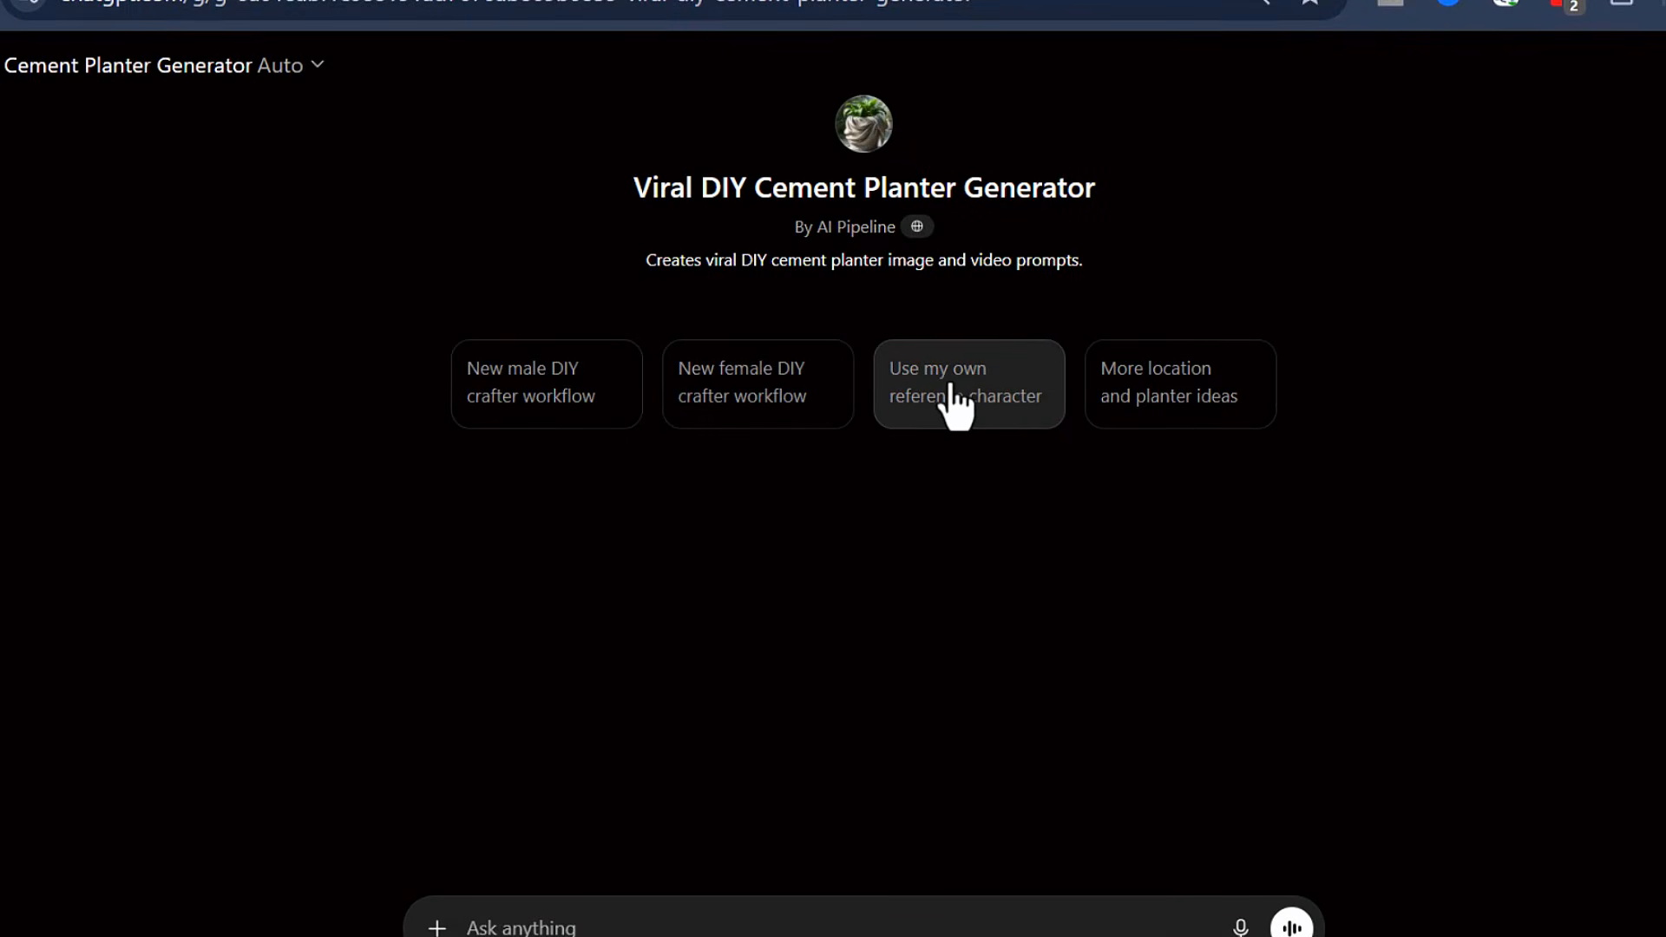
left_click(967, 405)
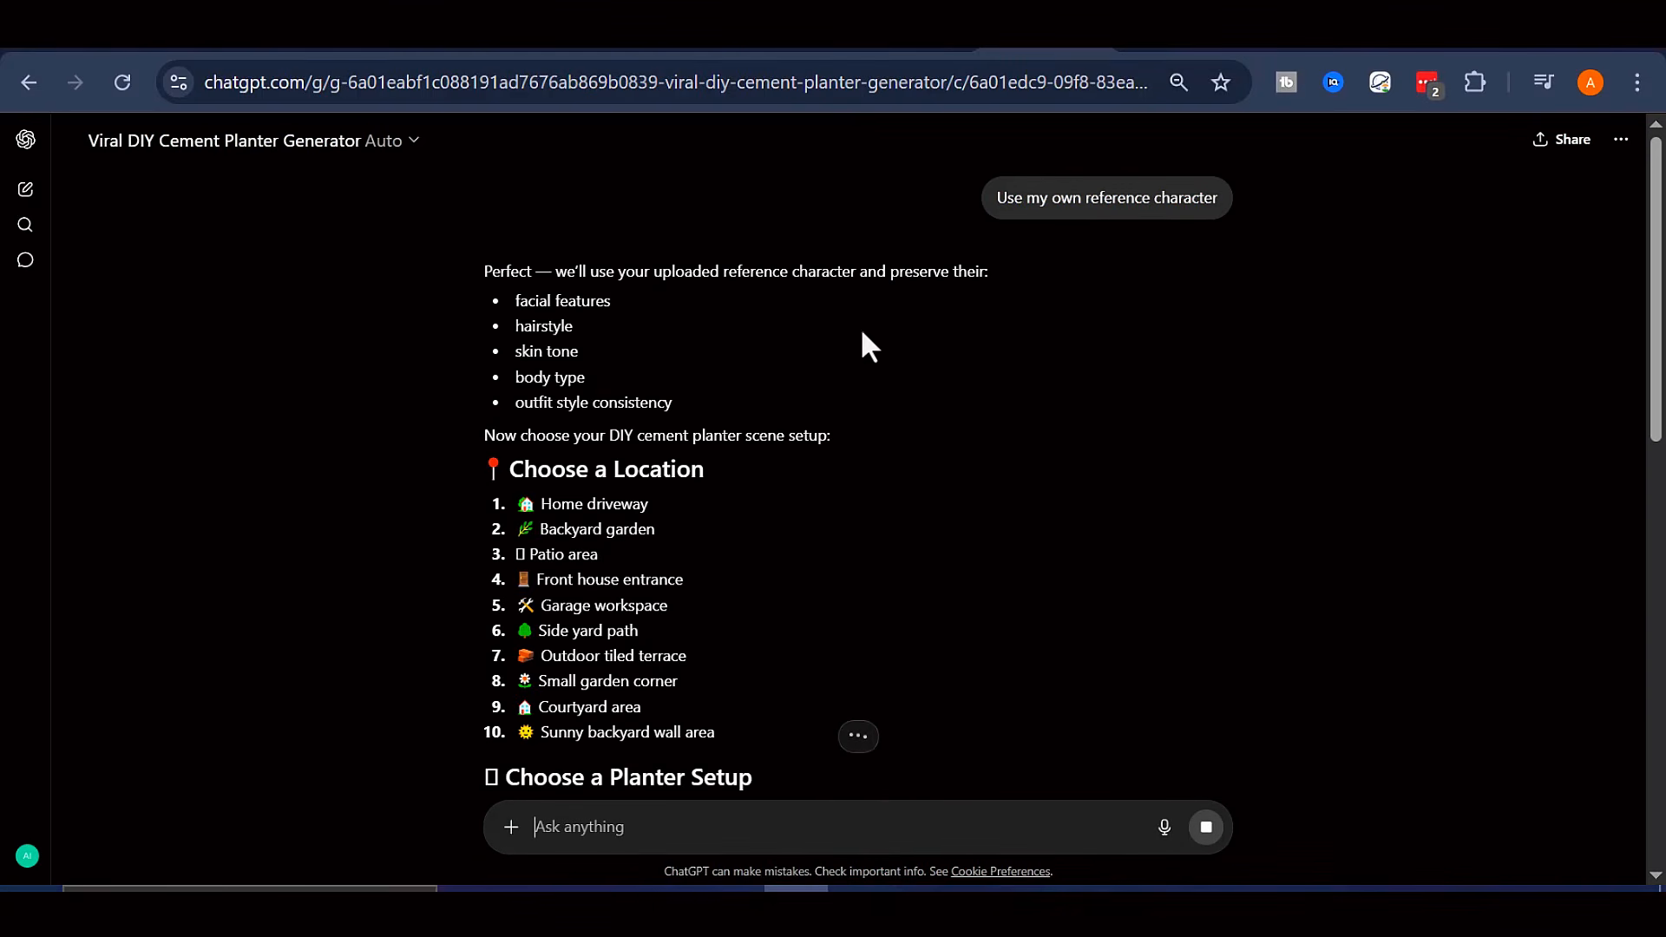
- Review the offered locations, planter setups and planter colors, along with the expected reply format
scroll(645, 321, "down", 8)
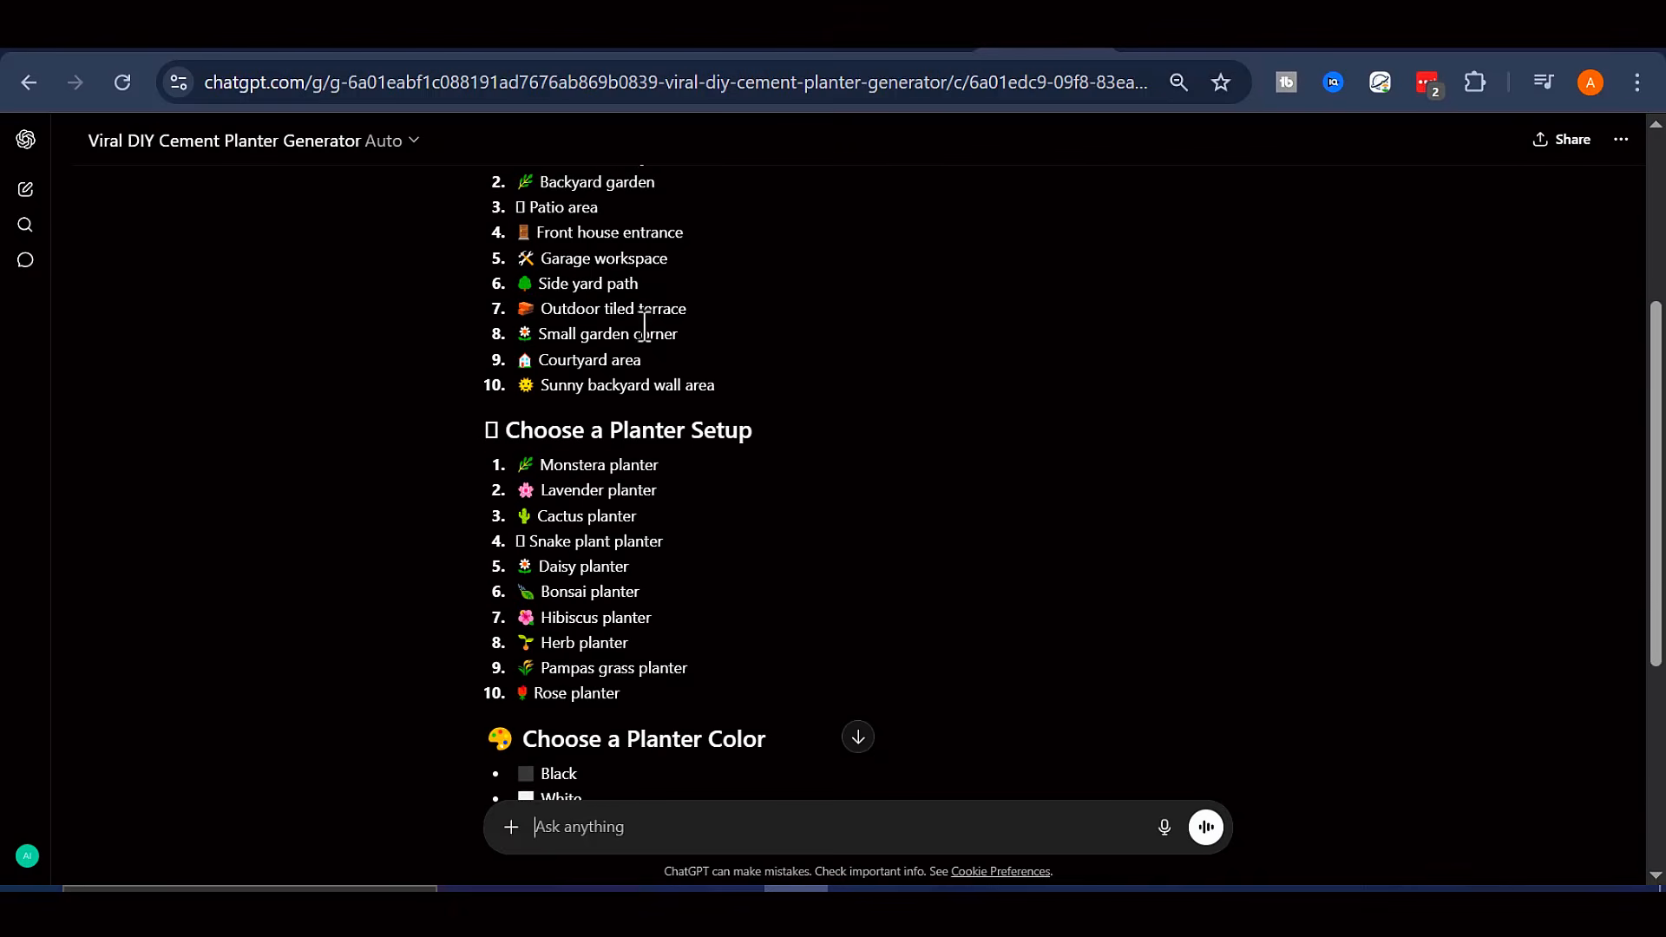
scroll(725, 370, "down", 1)
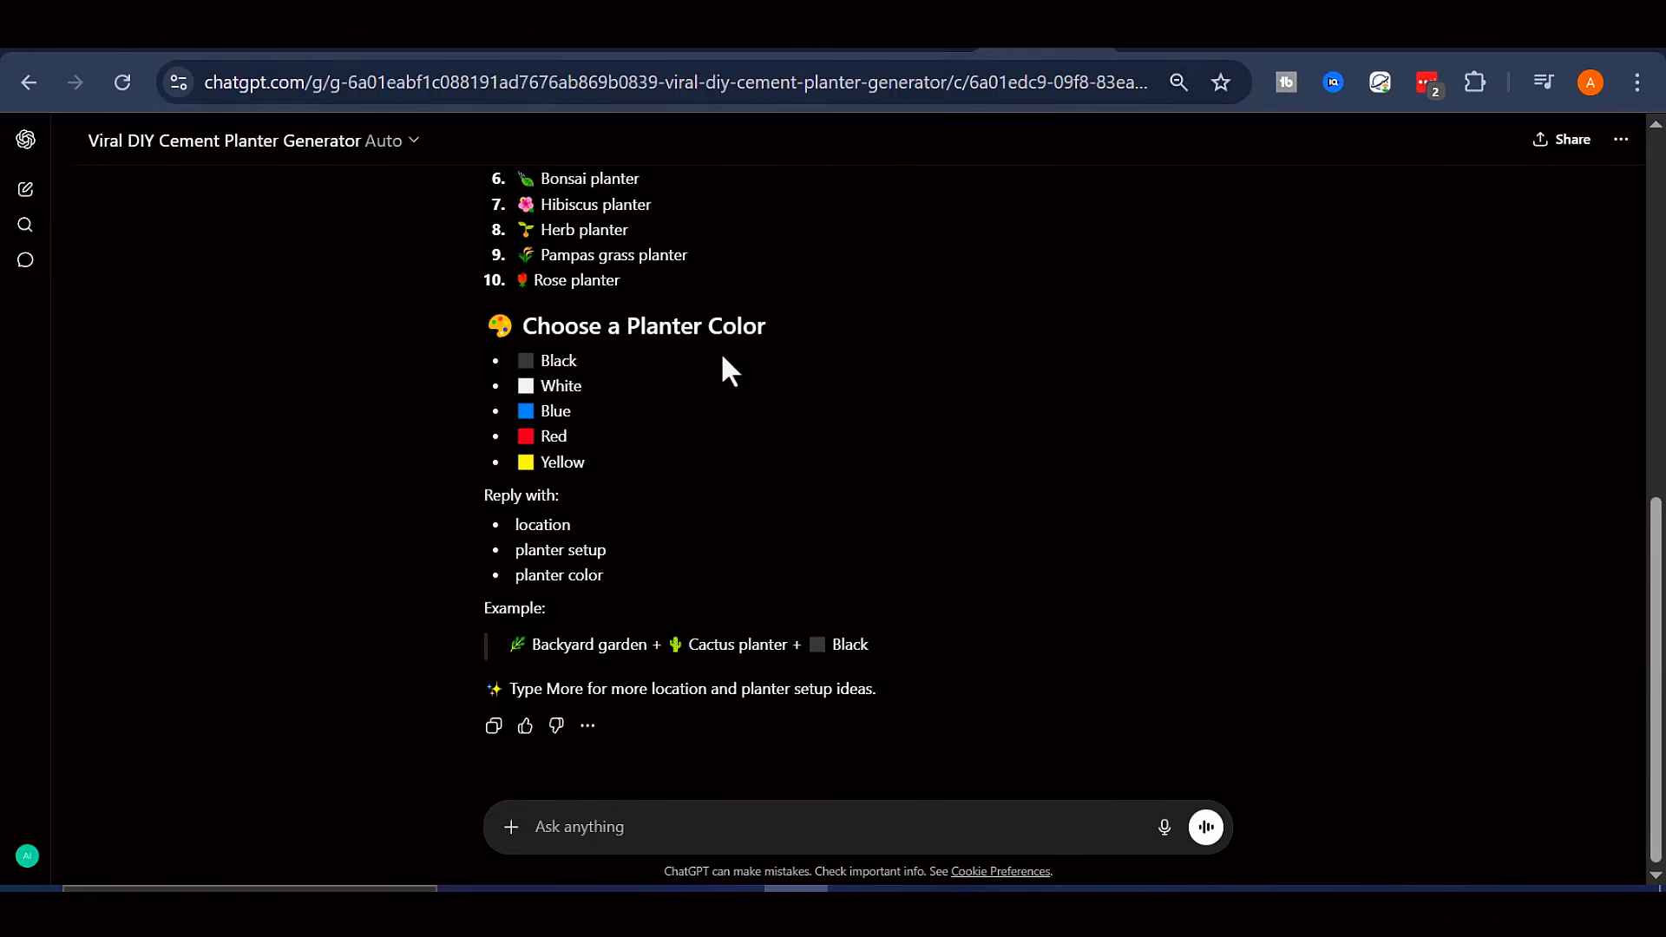
scroll(698, 693, "up", 8)
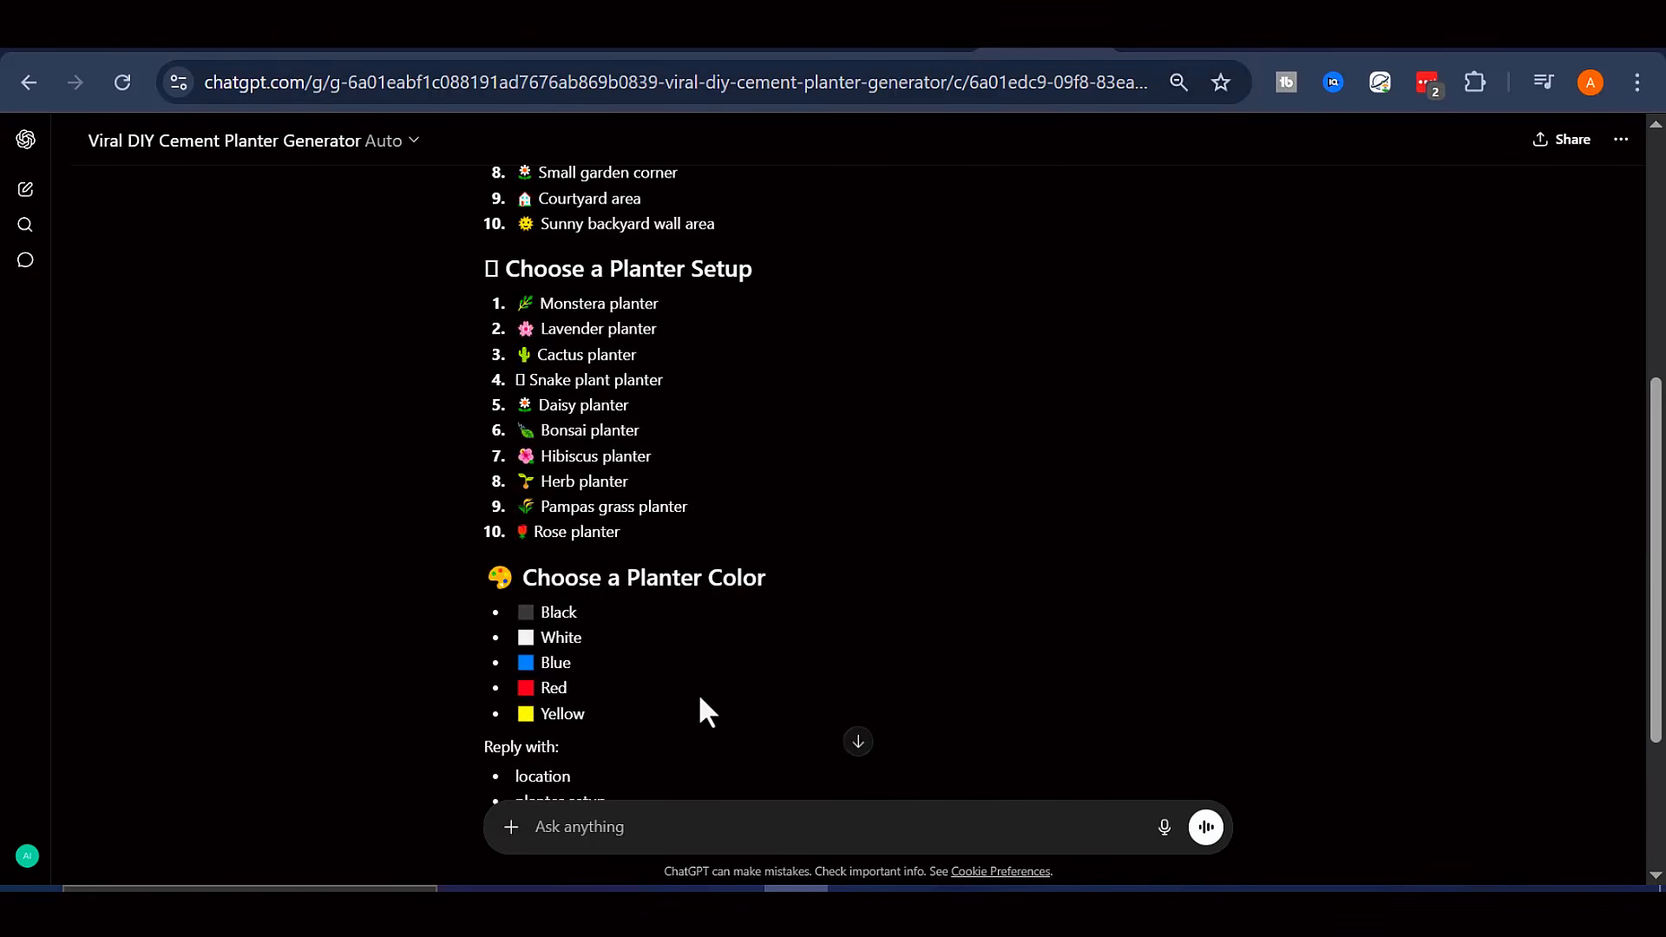
scroll(694, 659, "down", 1)
scroll(692, 574, "down", 2)
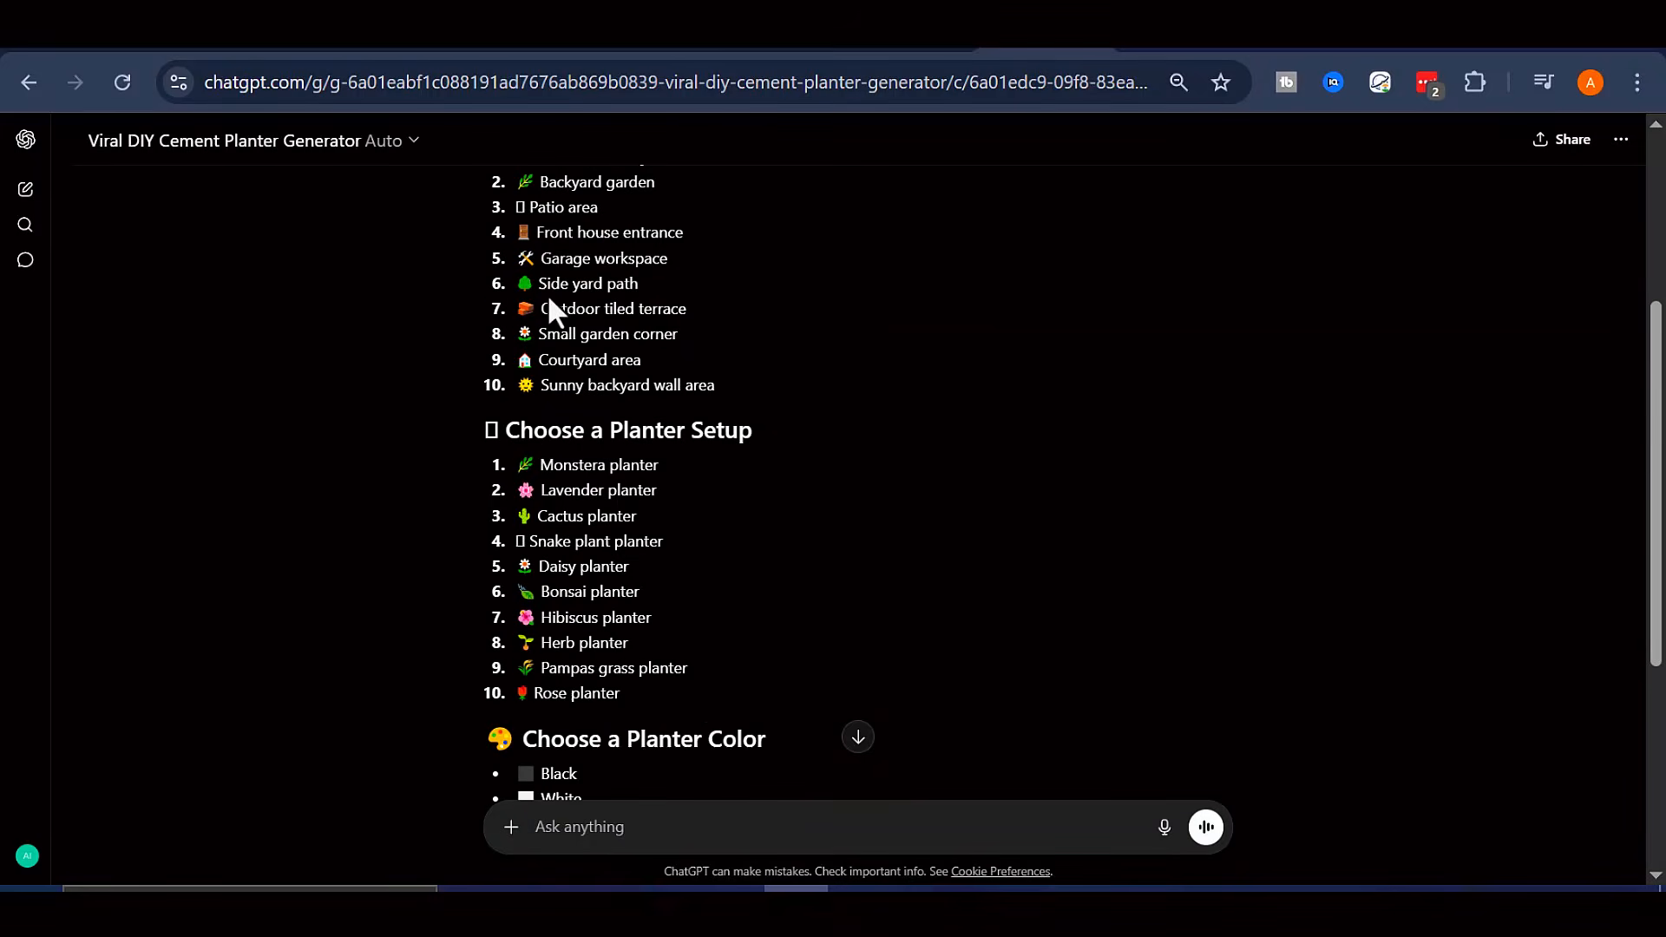
scroll(543, 355, "up", 2)
scroll(468, 286, "up", 2)
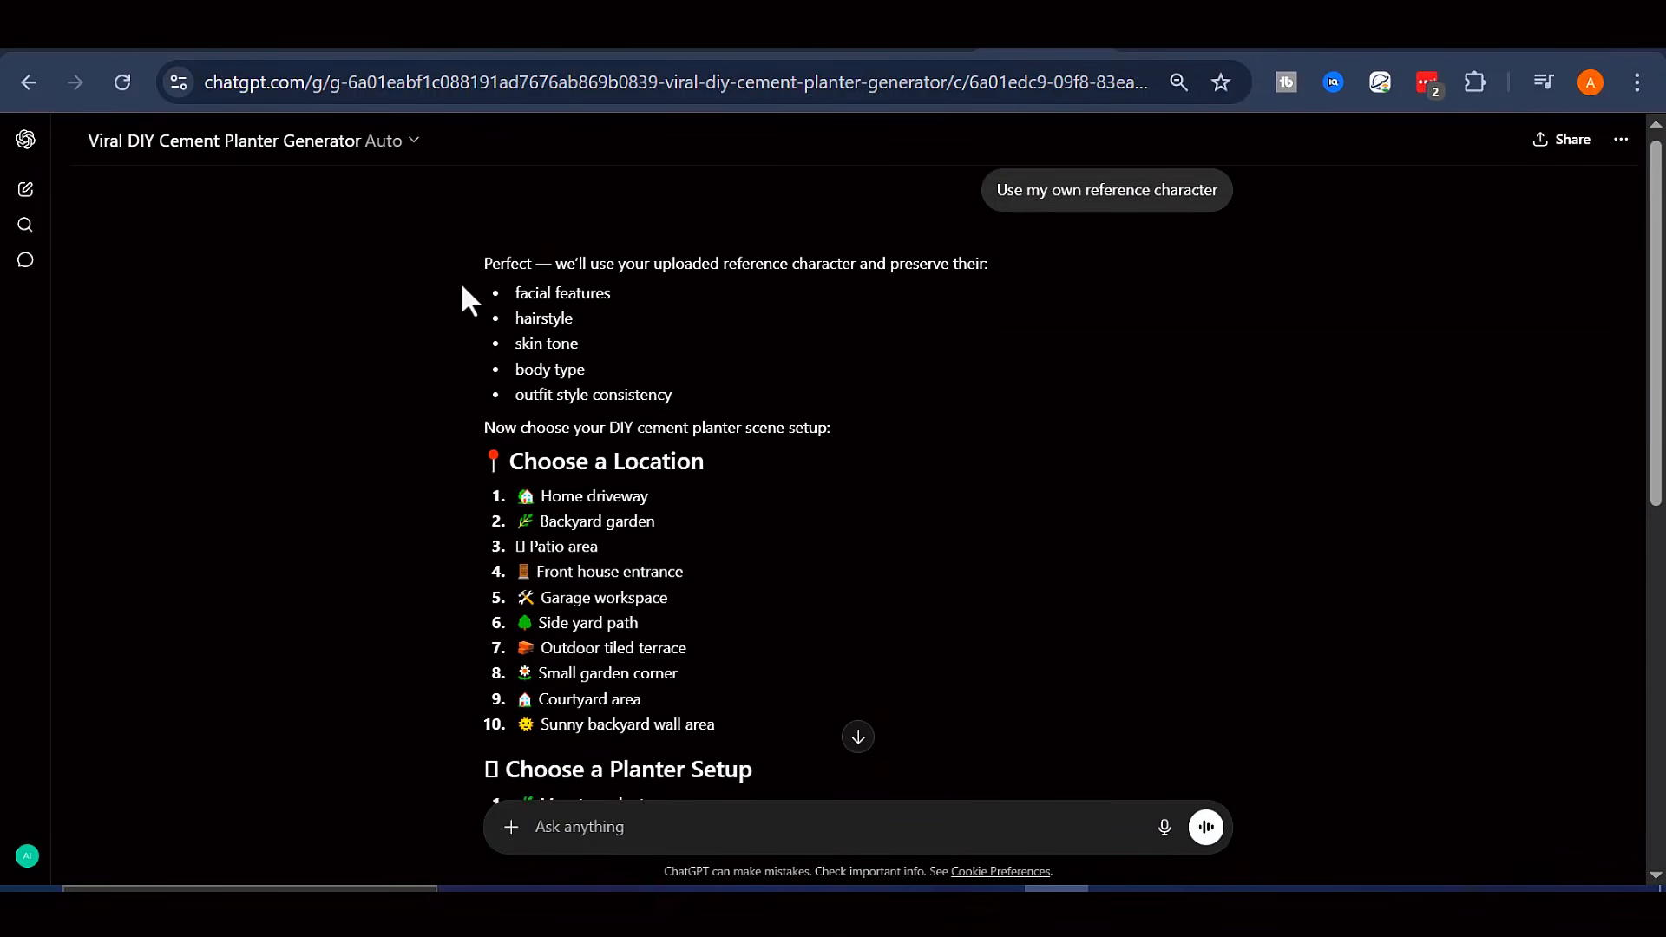
scroll(466, 379, "down", 2)
scroll(535, 445, "down", 2)
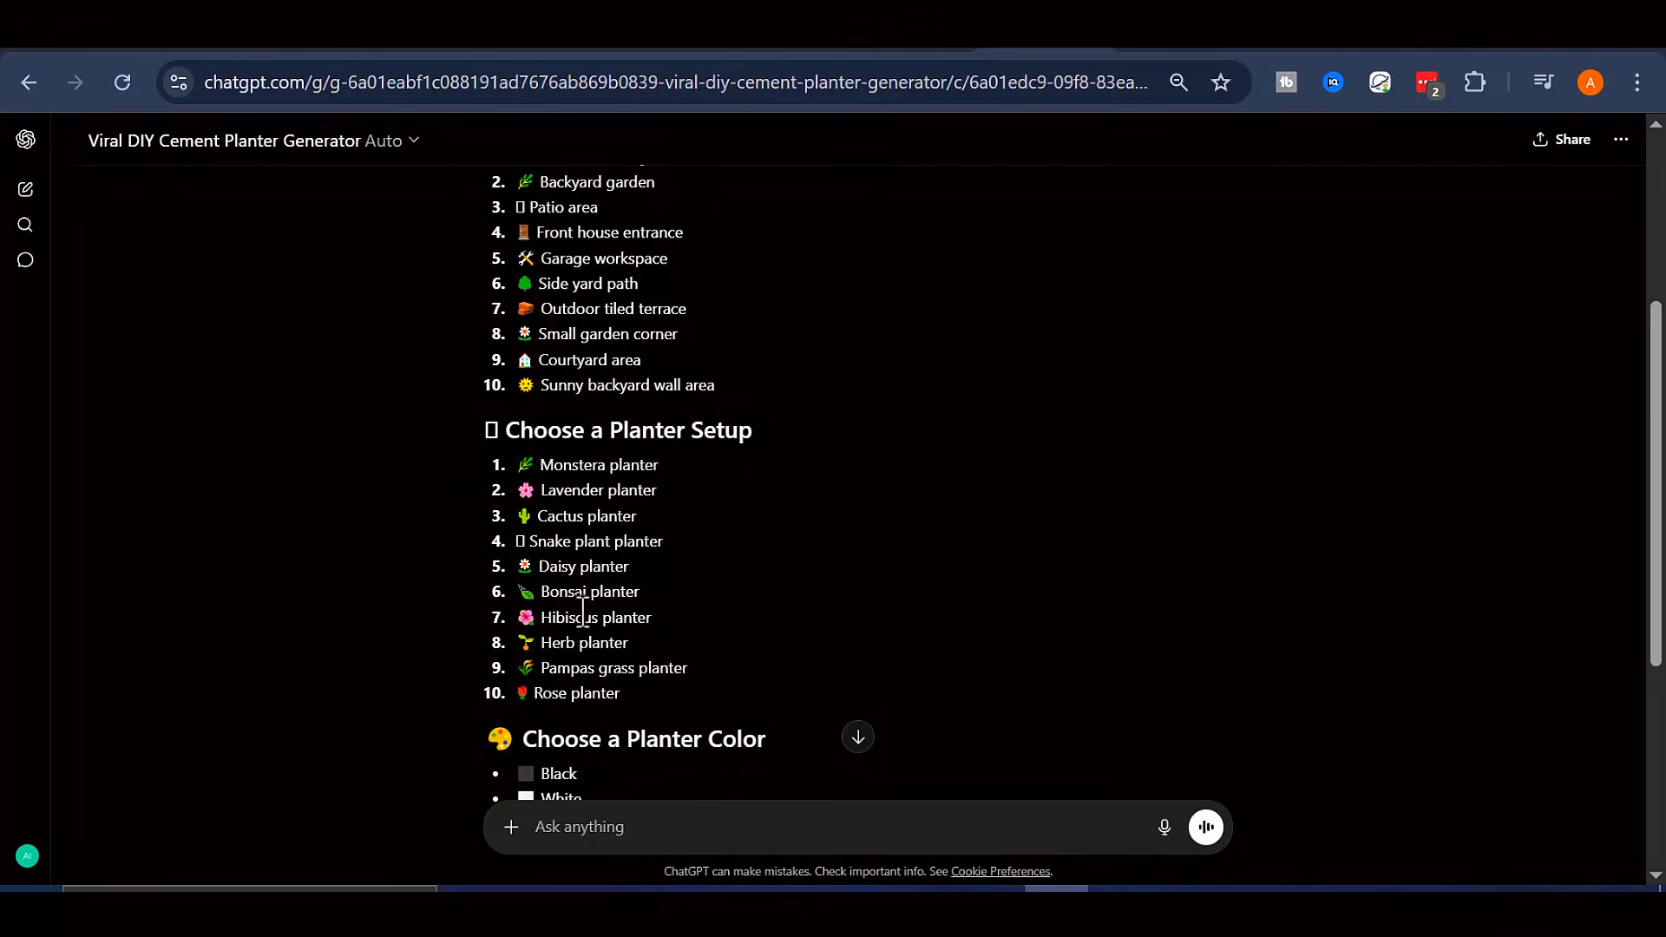
scroll(583, 614, "down", 2)
scroll(614, 706, "down", 2)
scroll(502, 632, "up", 2)
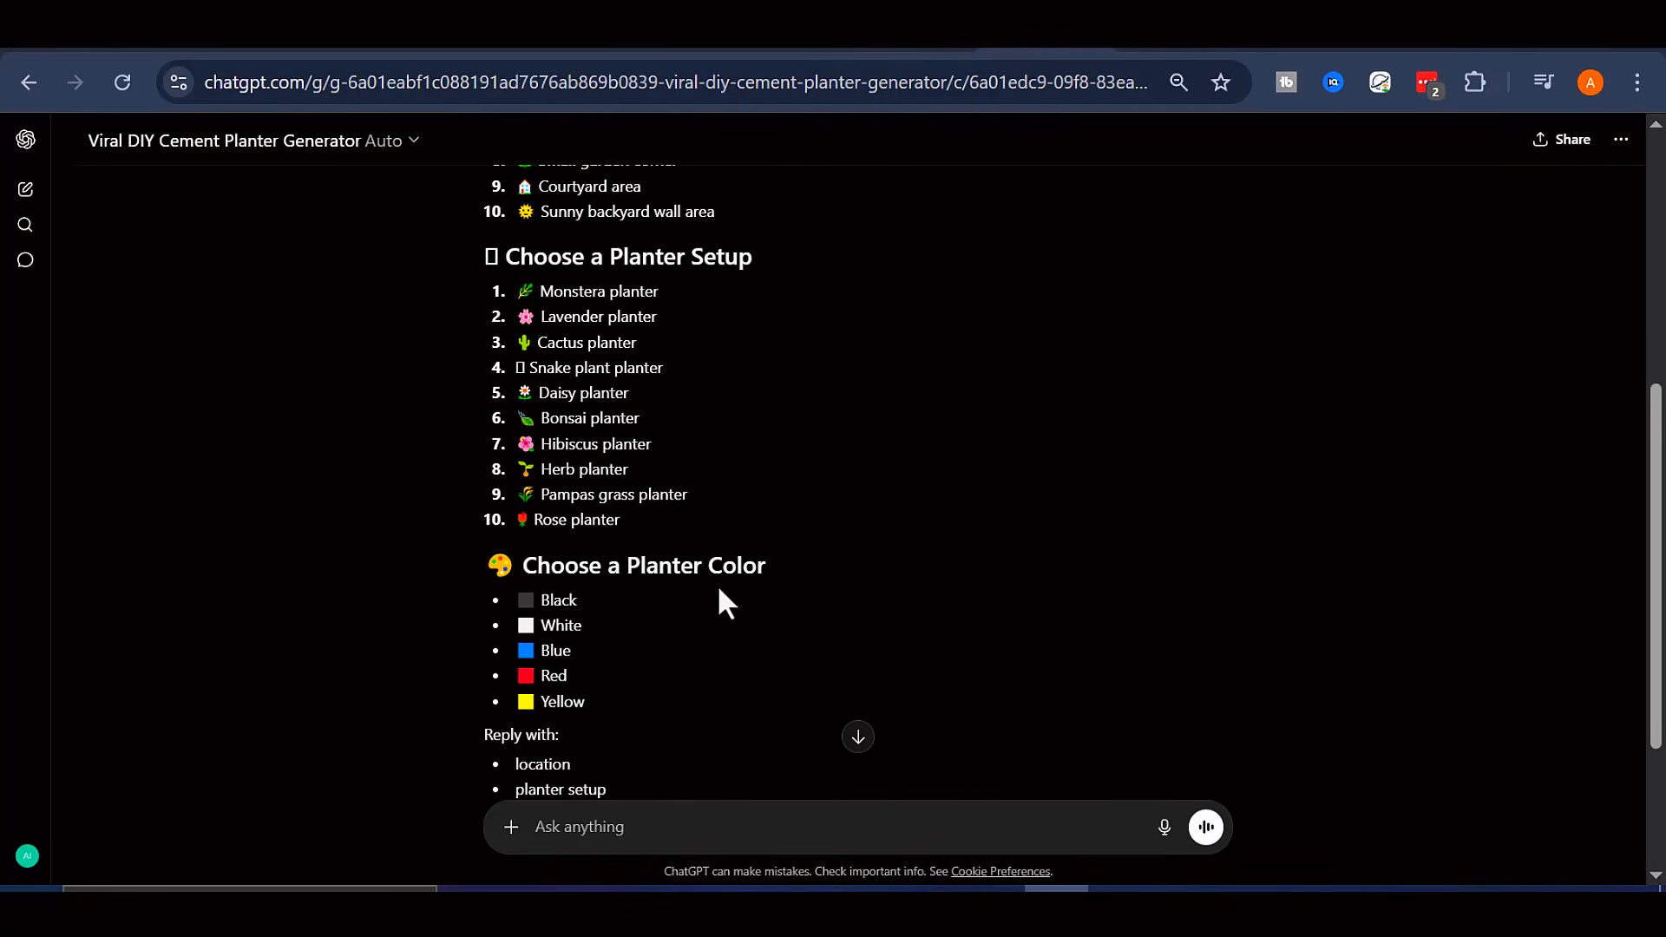
scroll(720, 599, "up", 4)
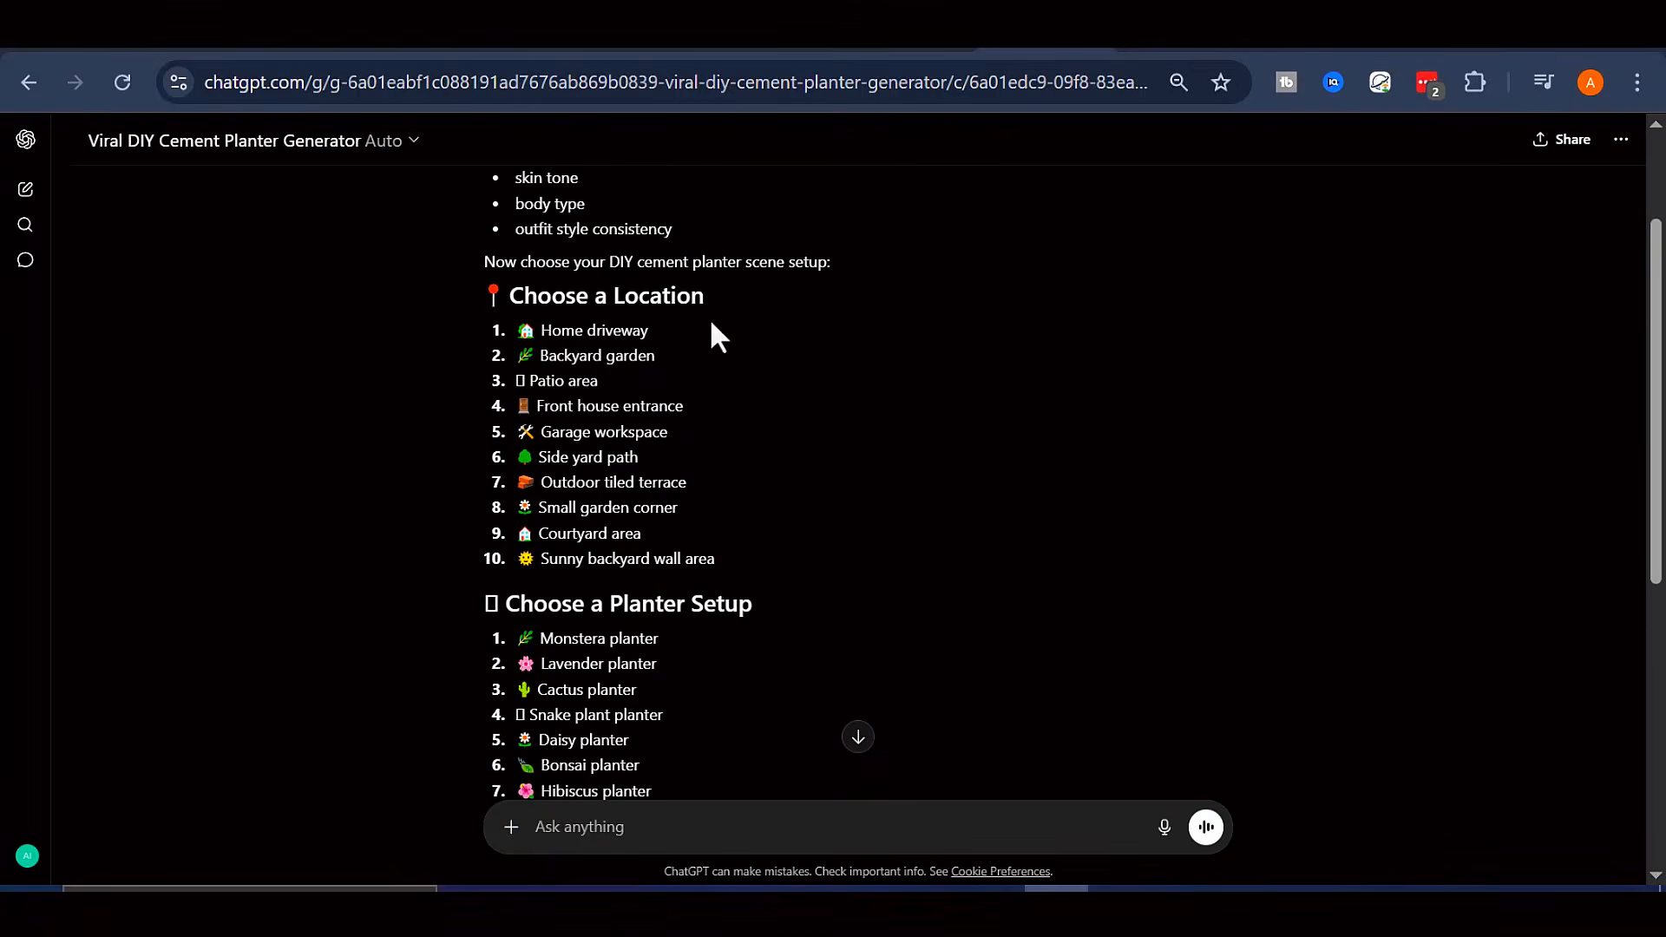
scroll(720, 321, "down", 4)
scroll(741, 330, "up", 4)
- Reply with "1,7,2" as the choice of location, planter setup and planter color
scroll(738, 408, "down", 6)
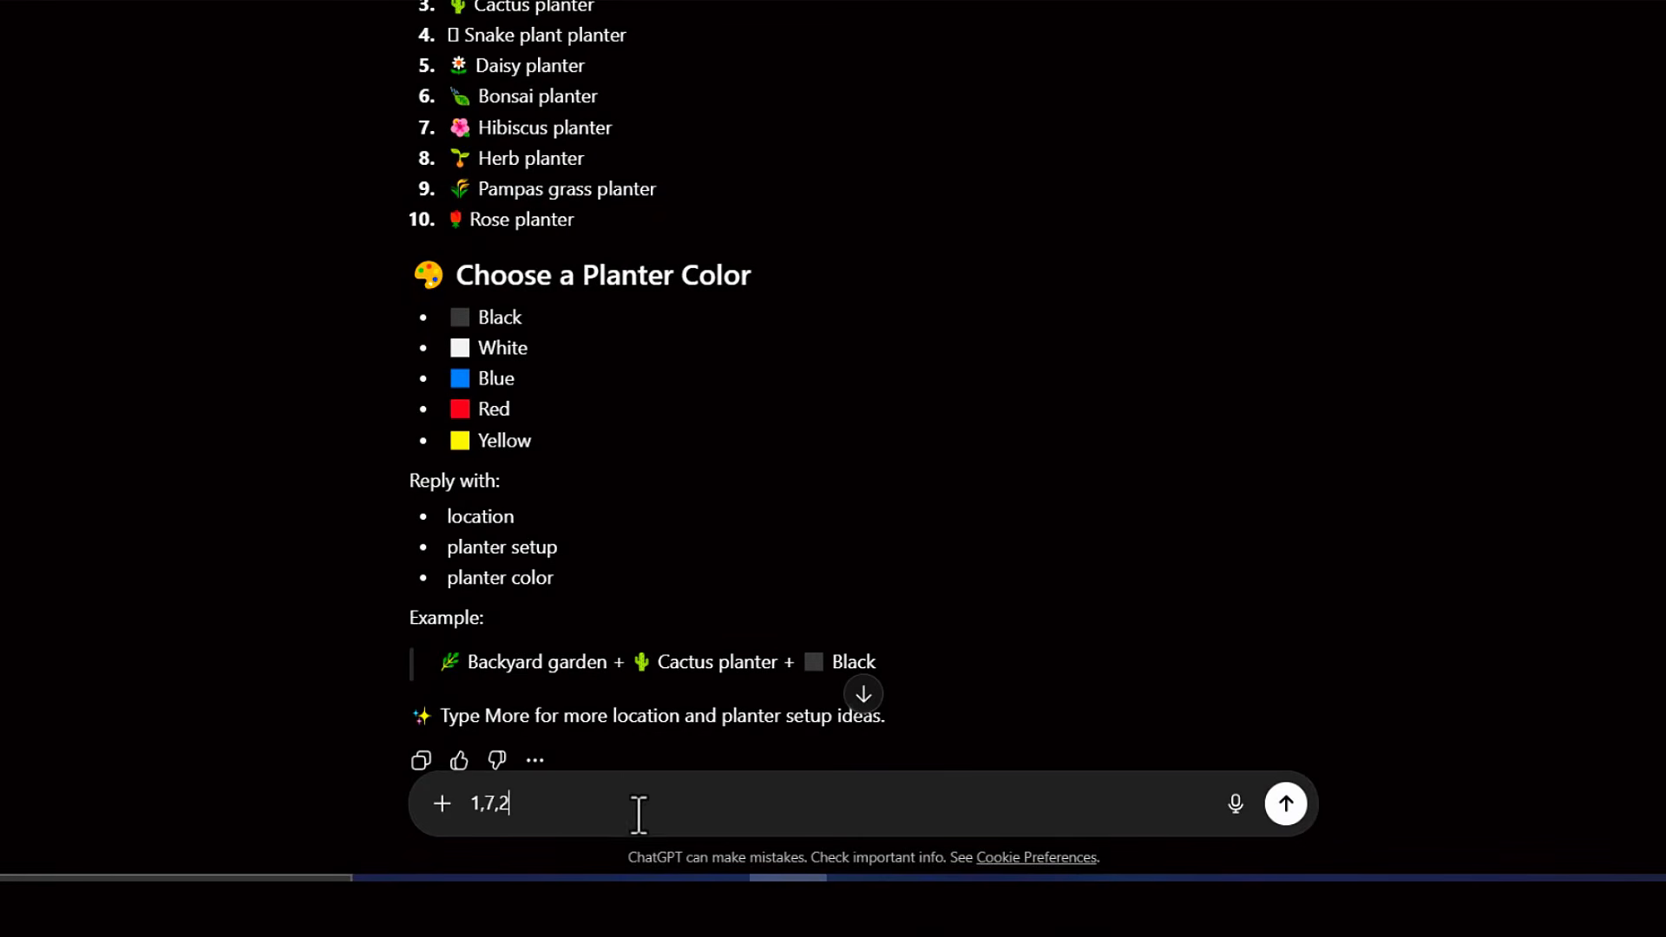
left_click_drag(639, 814, 446, 809)
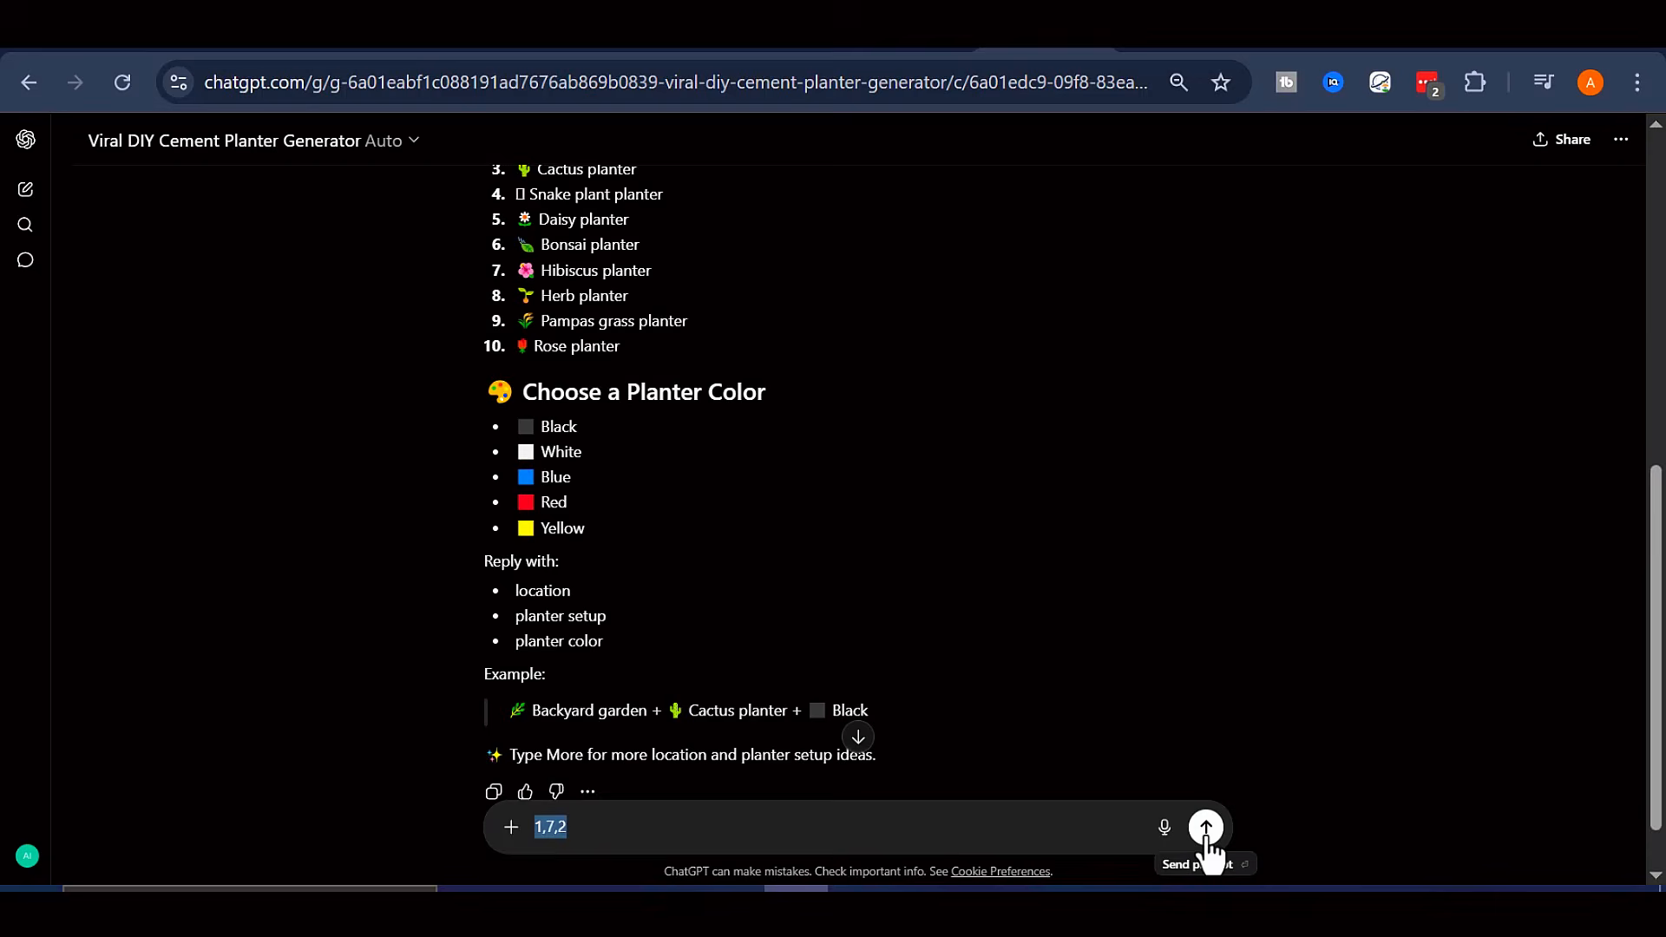
left_click(1207, 835)
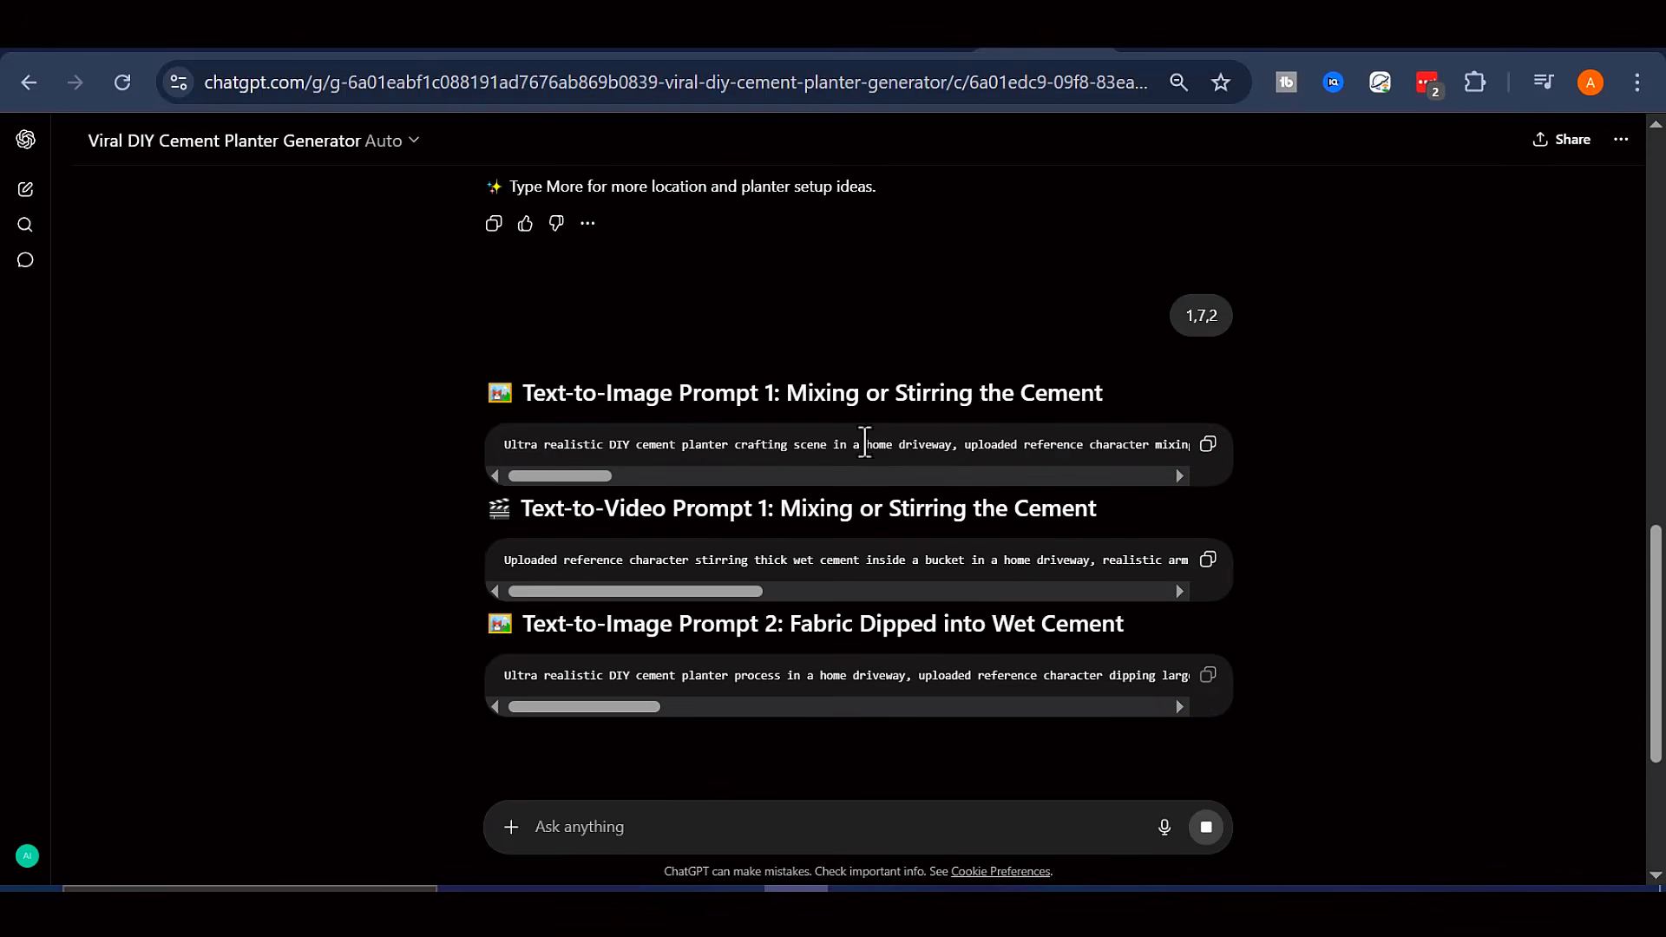
- Look through the generated text-to-image and text-to-video prompts, from mixing the cement to the additional reveal
scroll(880, 408, "down", 4)
scroll(901, 380, "down", 6)
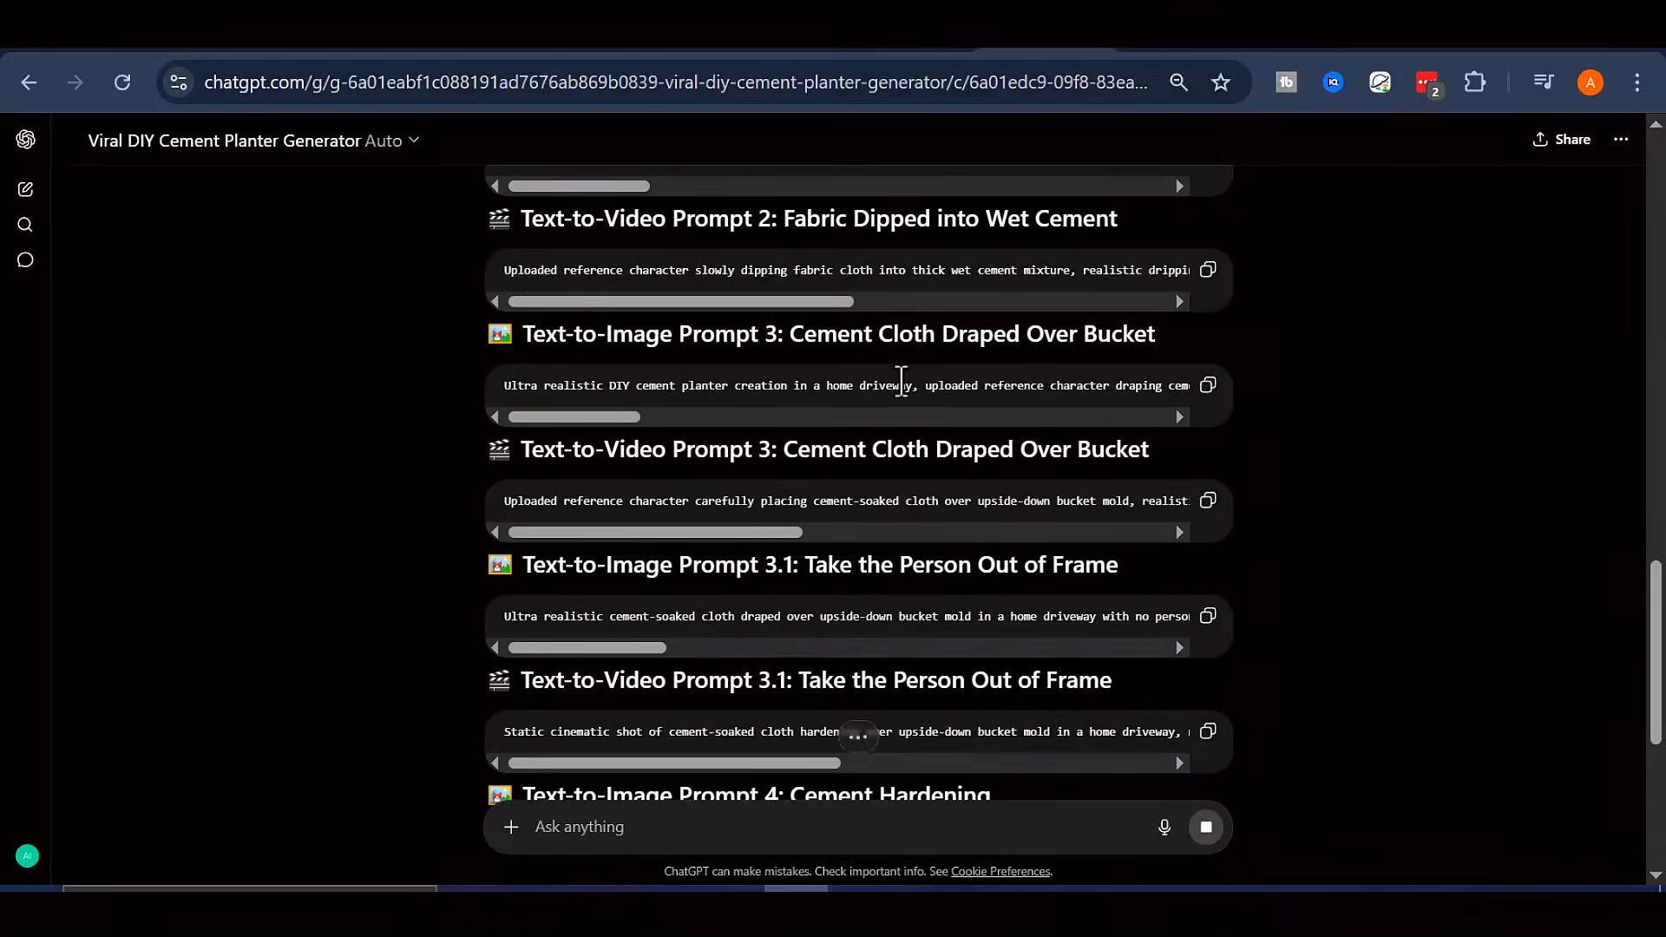
scroll(901, 380, "down", 15)
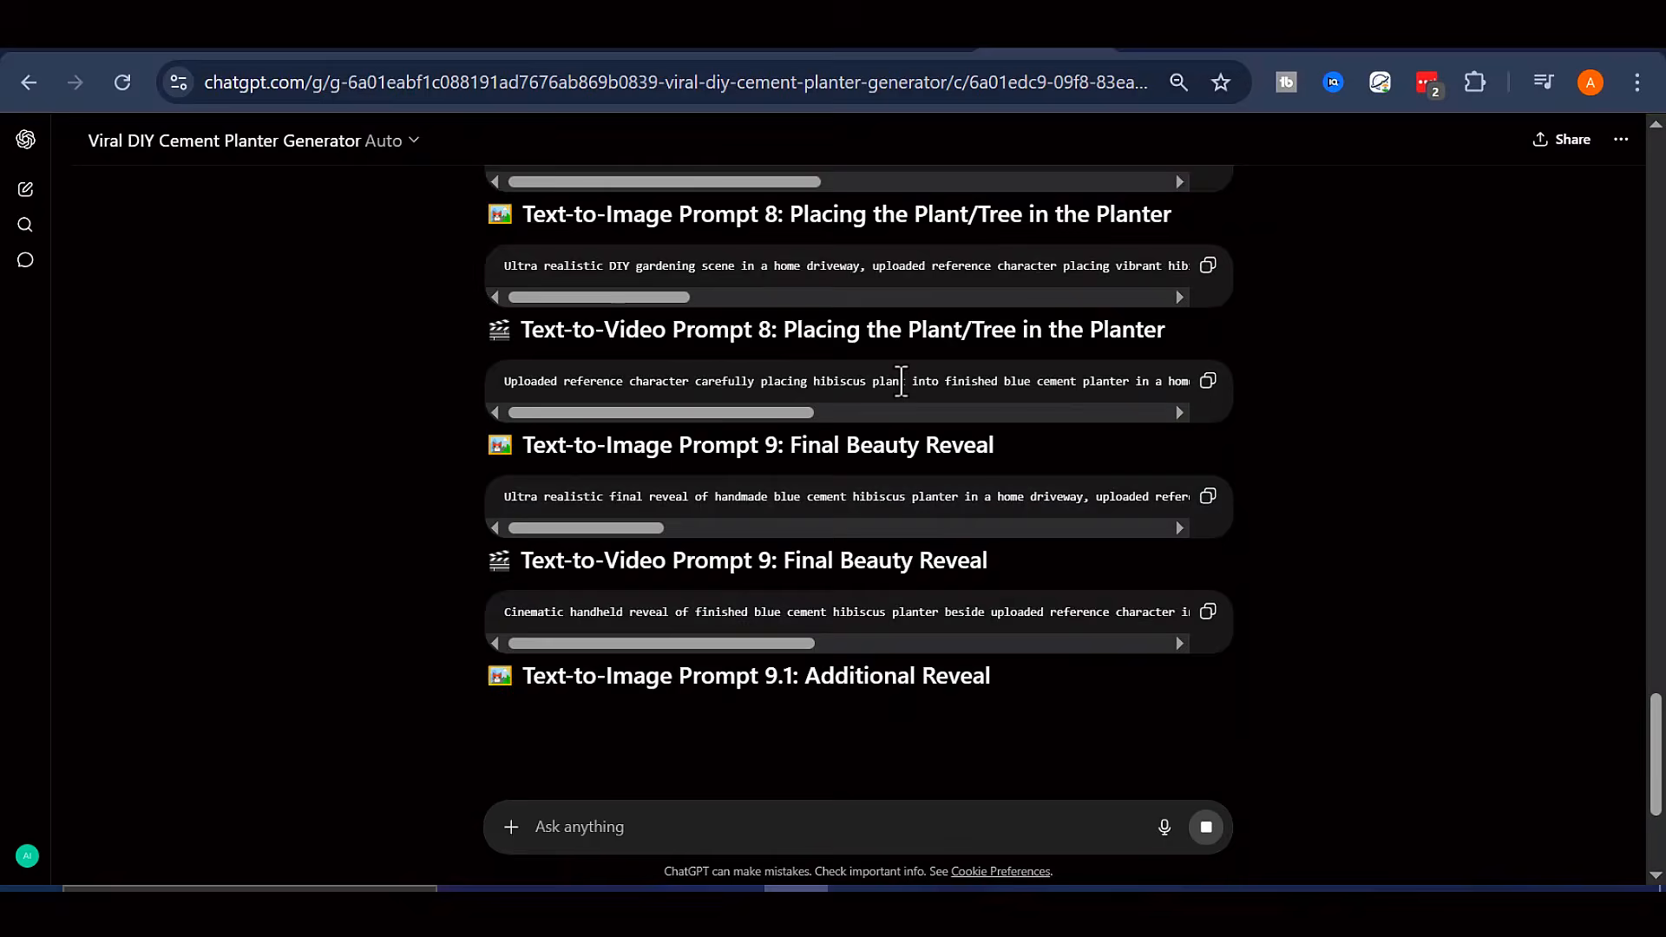
scroll(901, 380, "down", 4)
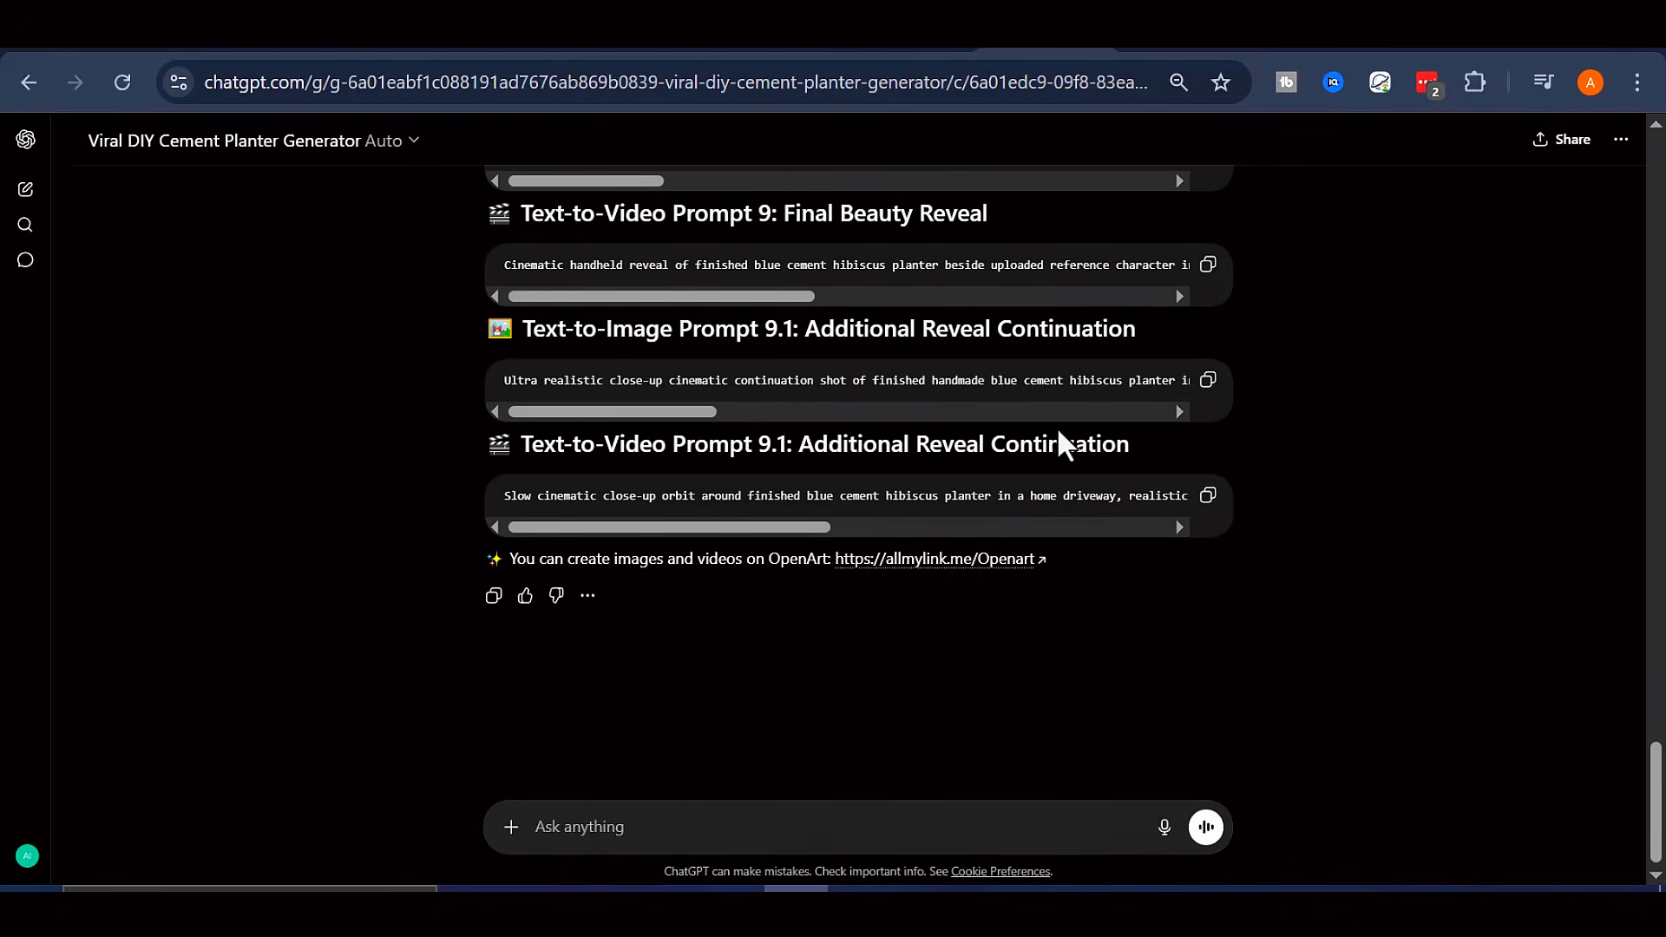
scroll(1128, 555, "up", 2)
scroll(849, 605, "up", 3)
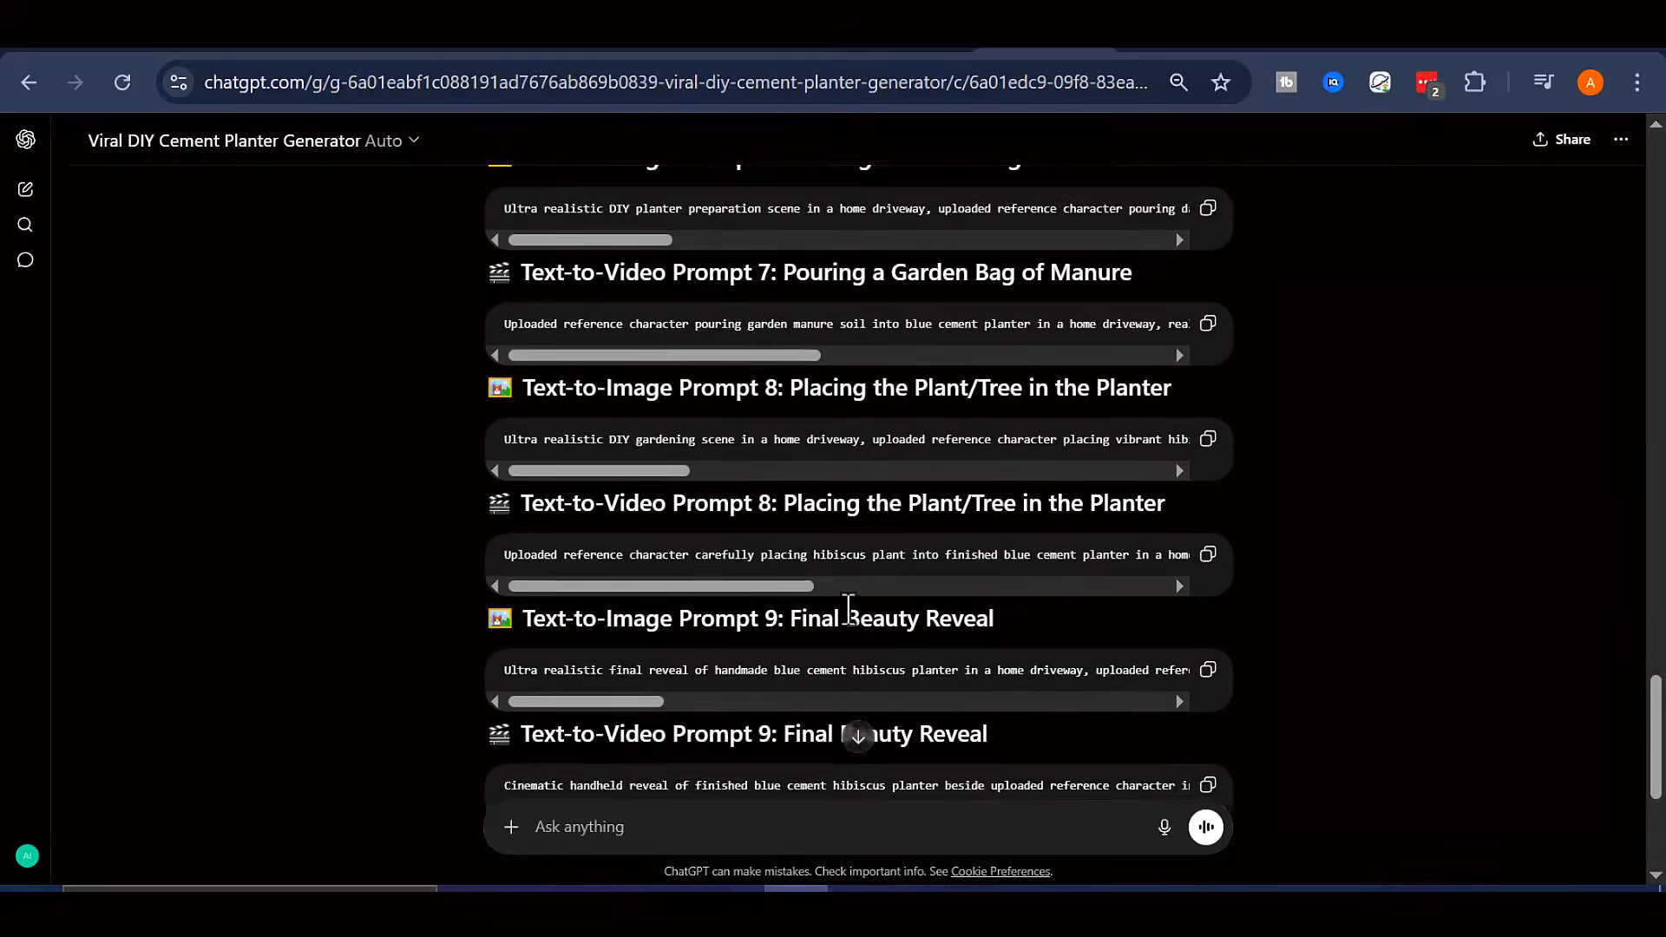
scroll(849, 605, "up", 15)
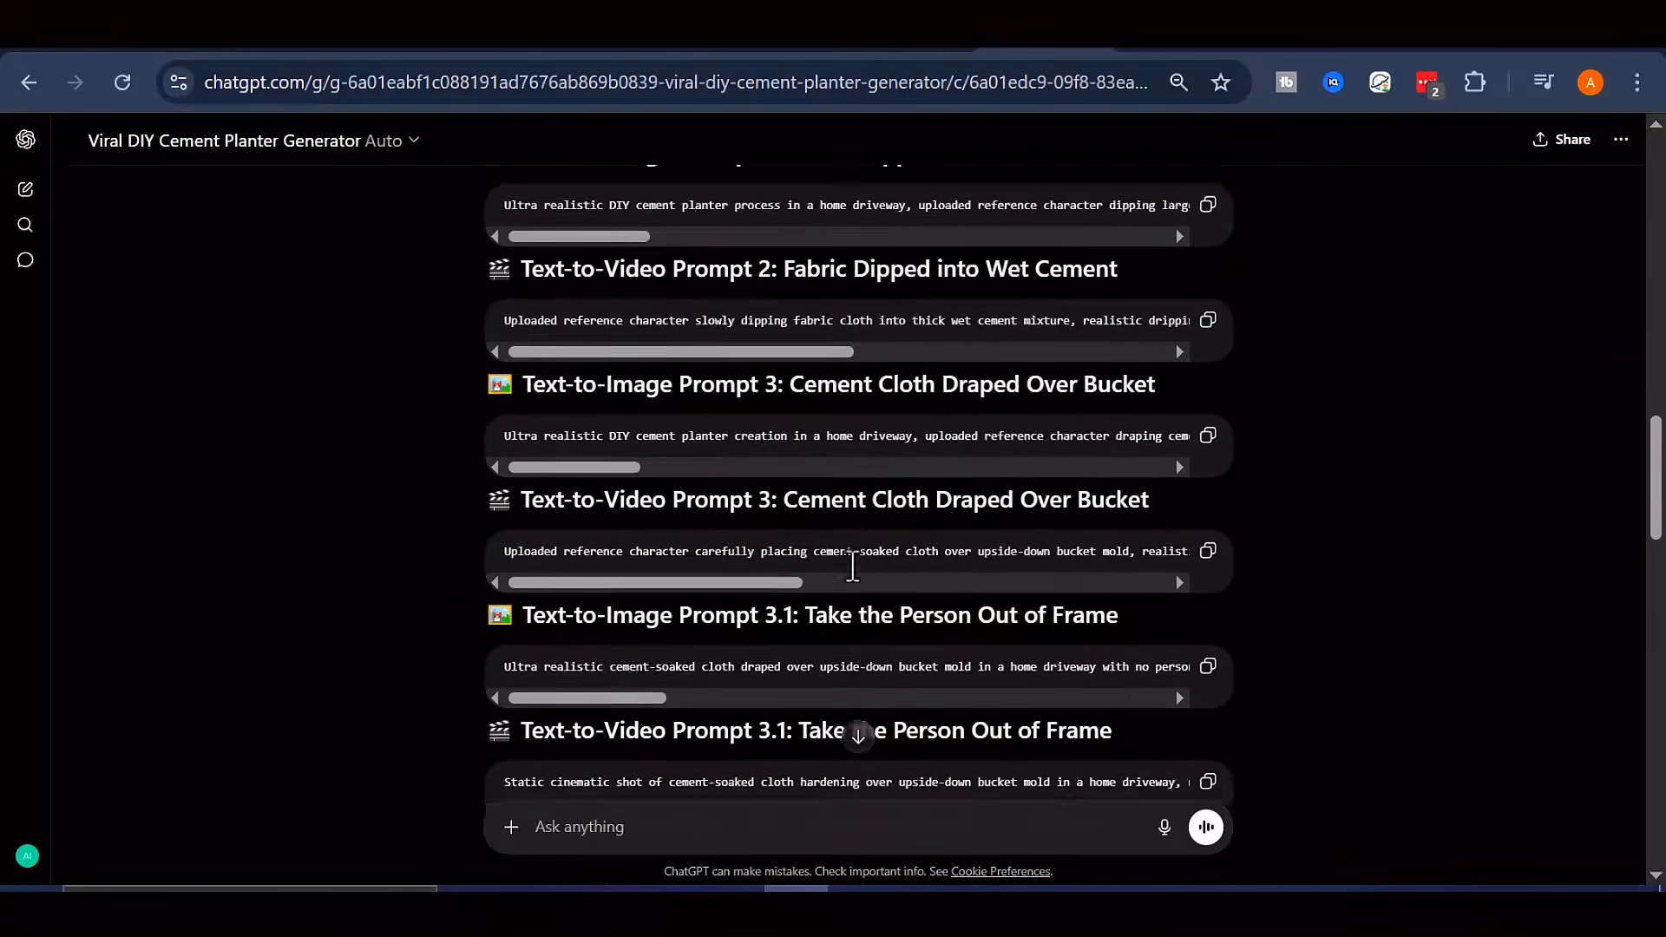
scroll(807, 564, "up", 5)
scroll(882, 473, "down", 9)
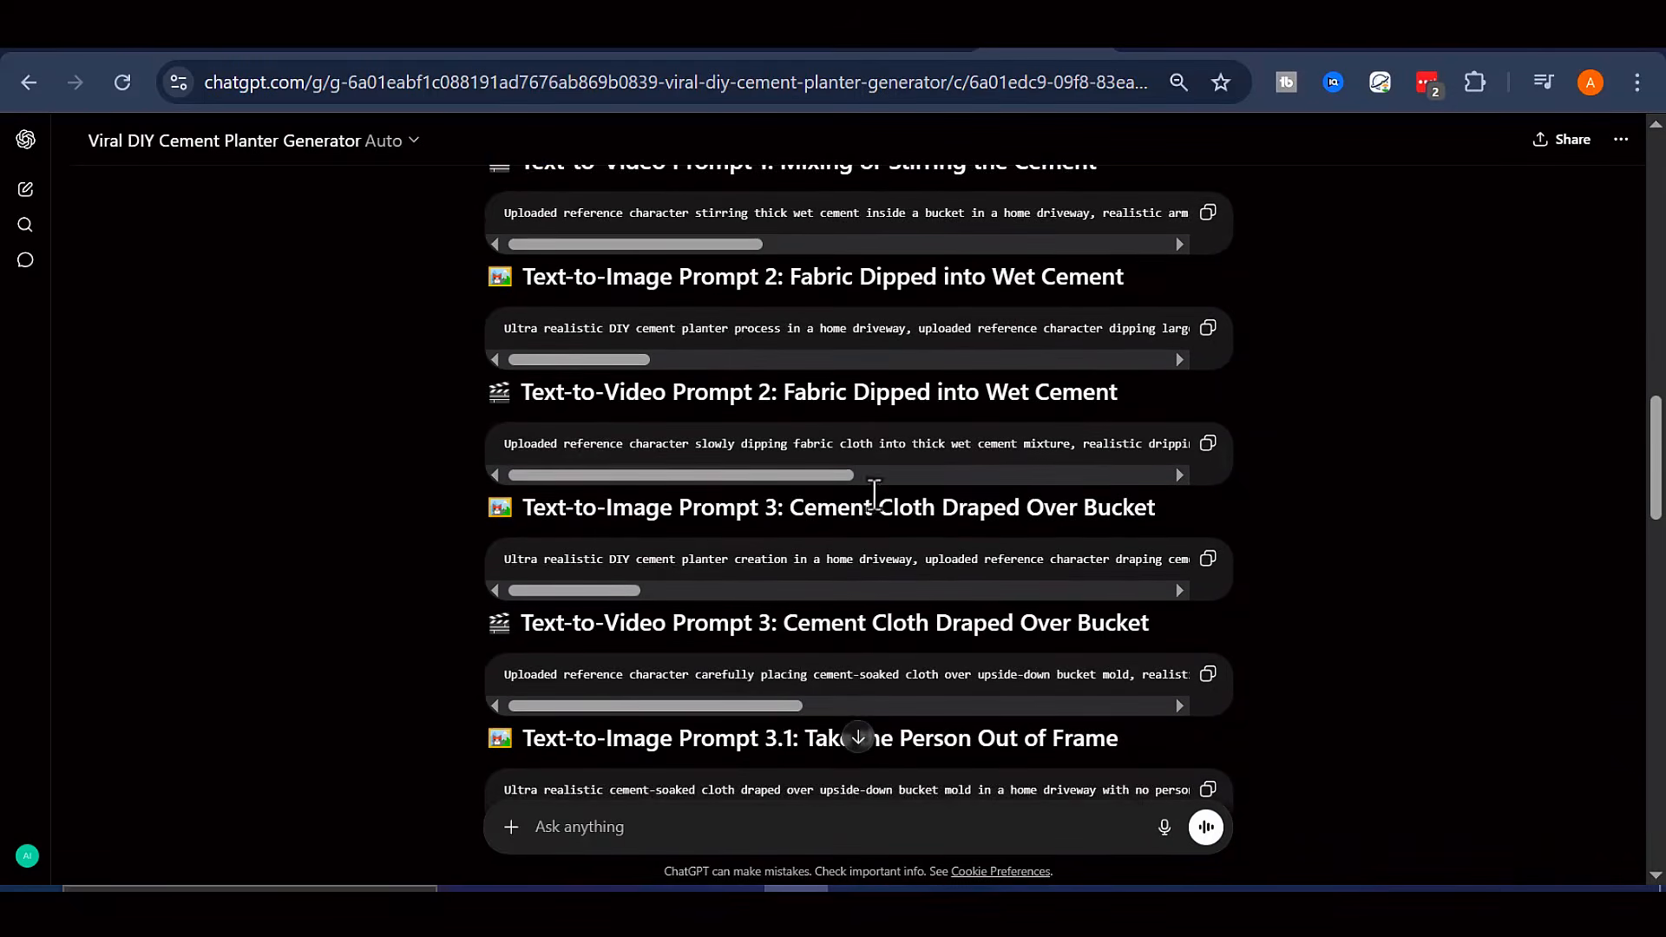
scroll(914, 552, "down", 19)
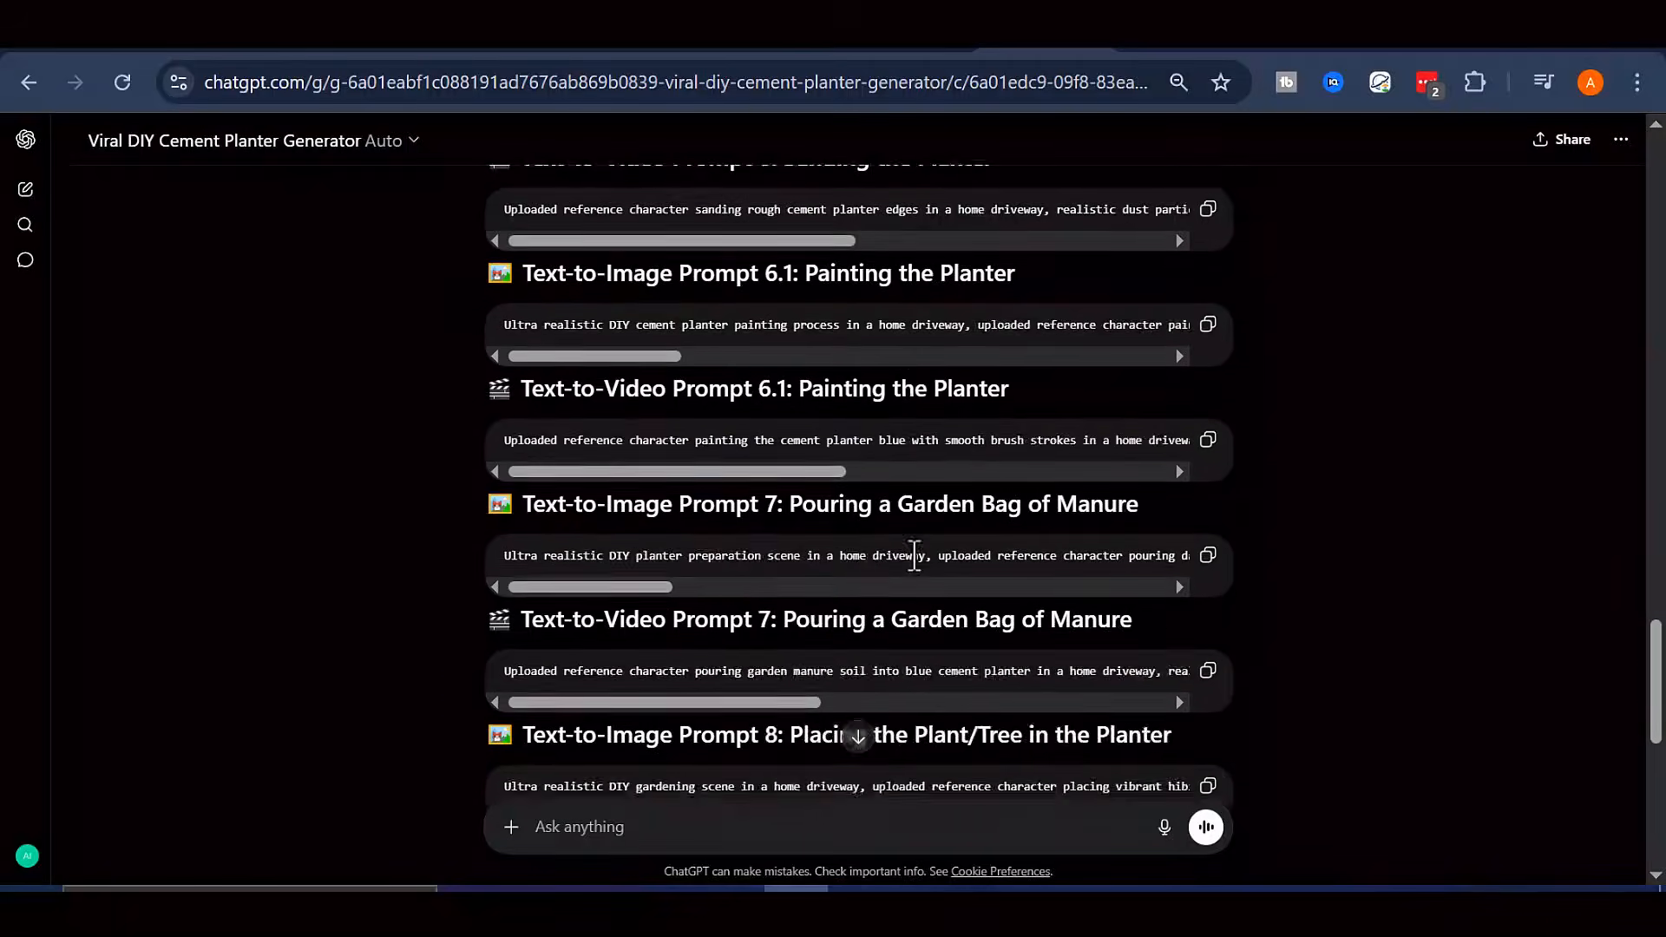
scroll(768, 256, "up", 20)
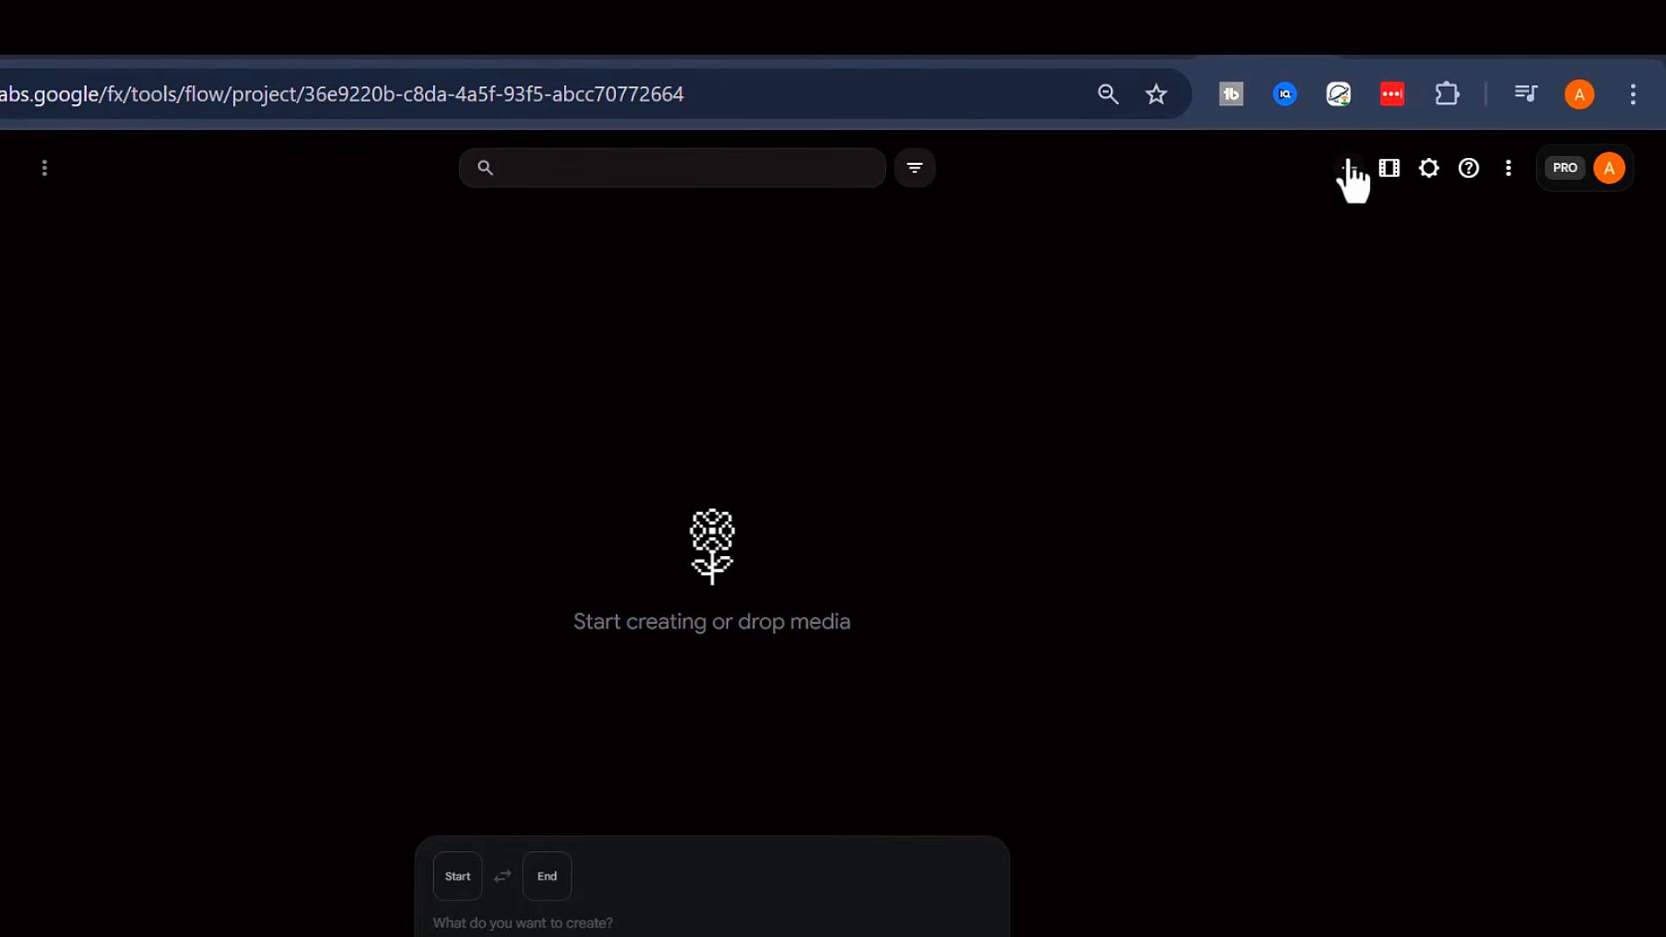
- Switch to the Google Flow project, upload the reference character image "ChatGPT Image May 11, 2026, 04_10_18 PM.png" and open it for editing
left_click(1350, 169)
left_click(1263, 215)
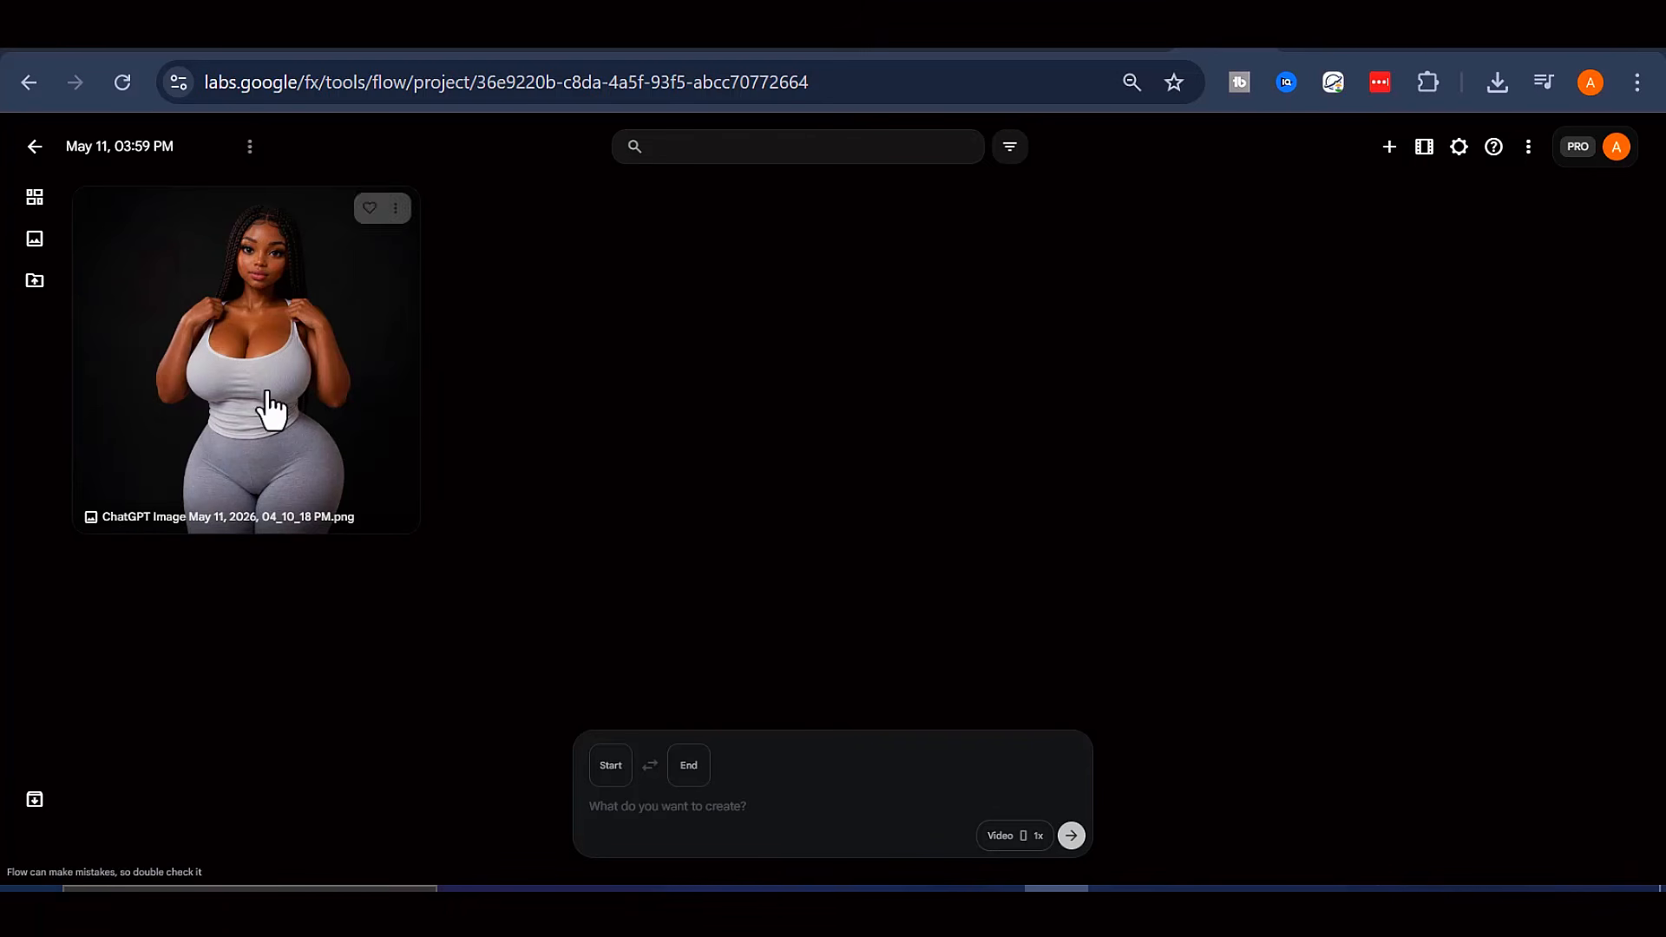
left_click(245, 361)
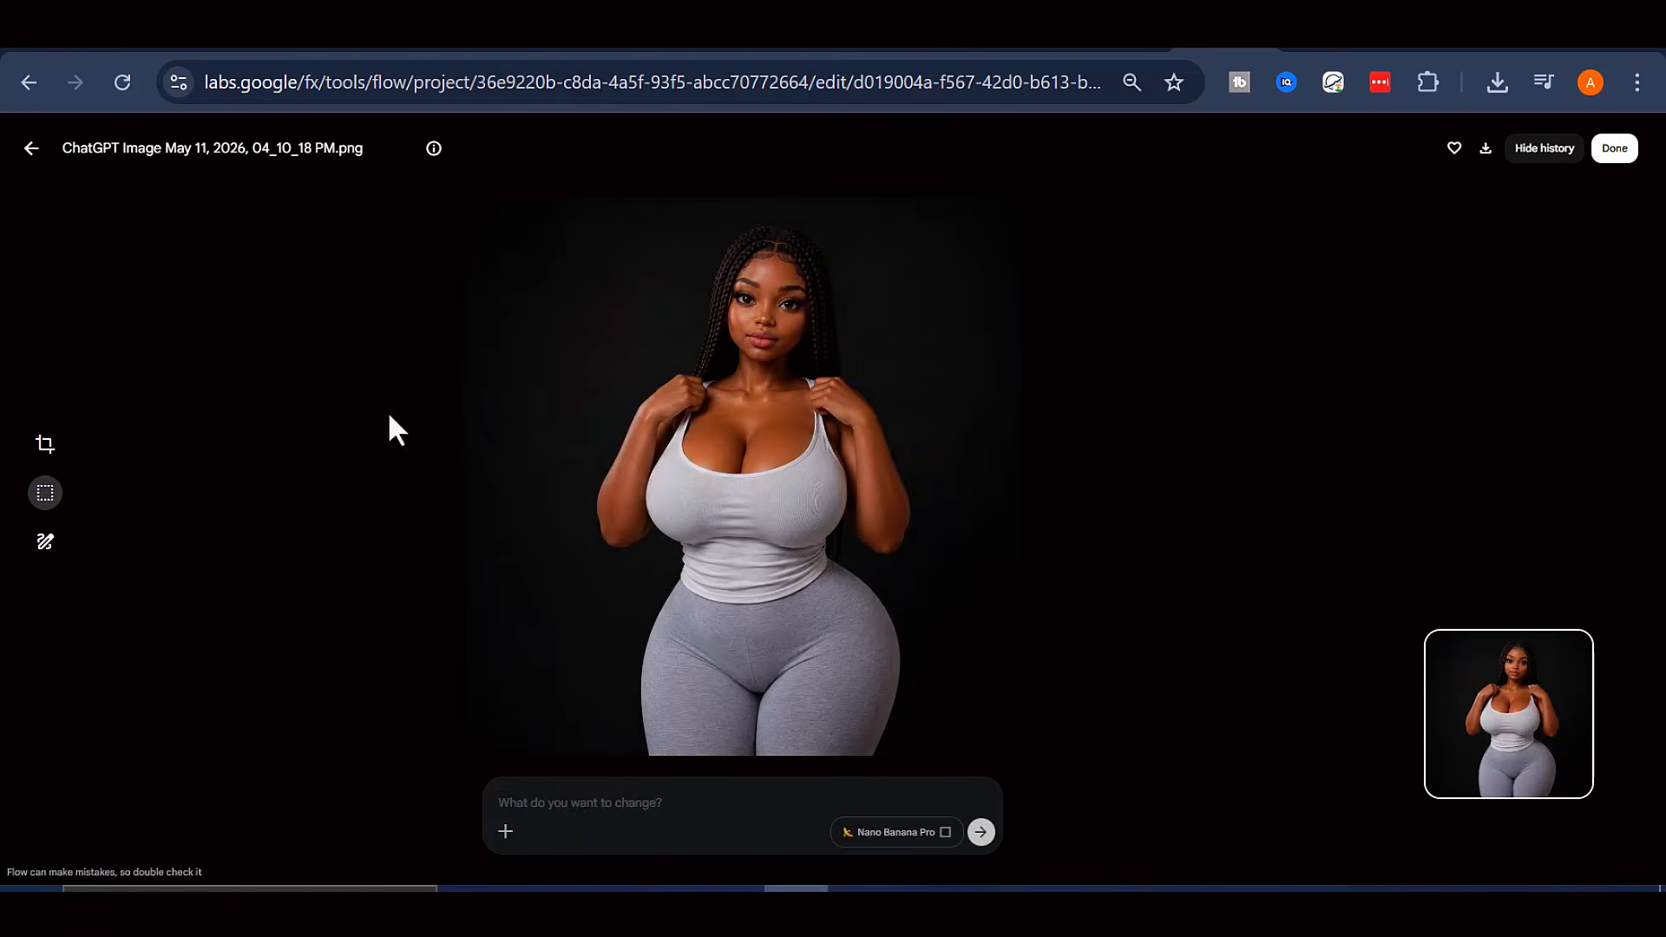
- Set the image generation to a 9:16 aspect ratio with the Nano Banana 2 model
left_click(868, 834)
left_click(940, 720)
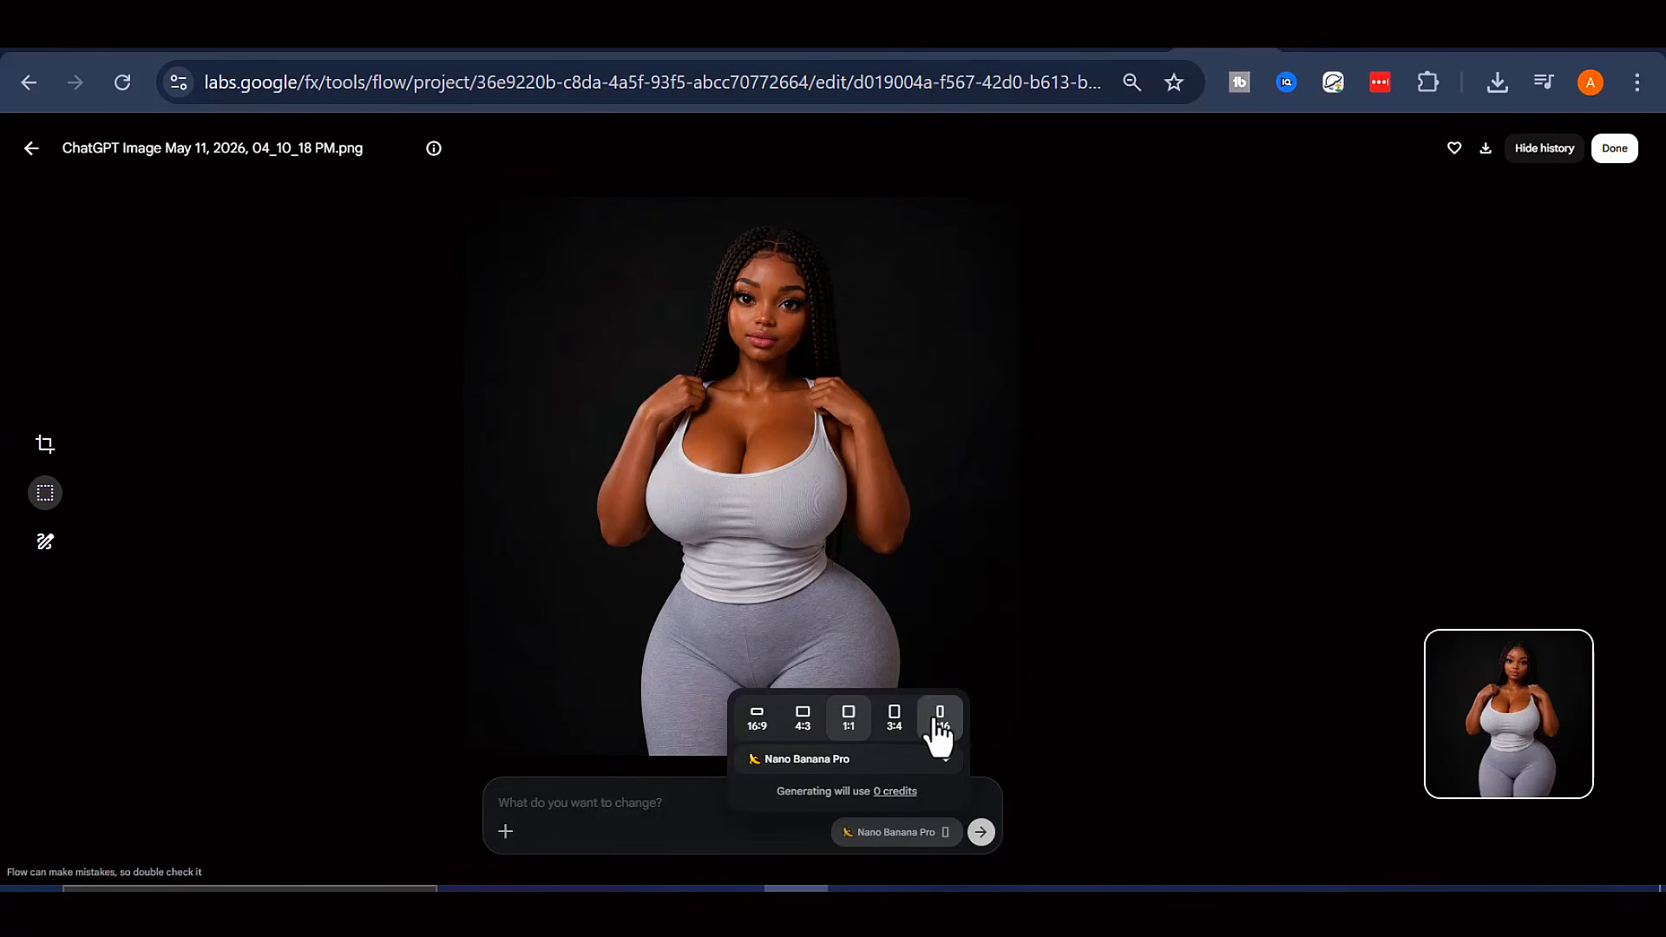
left_click(913, 760)
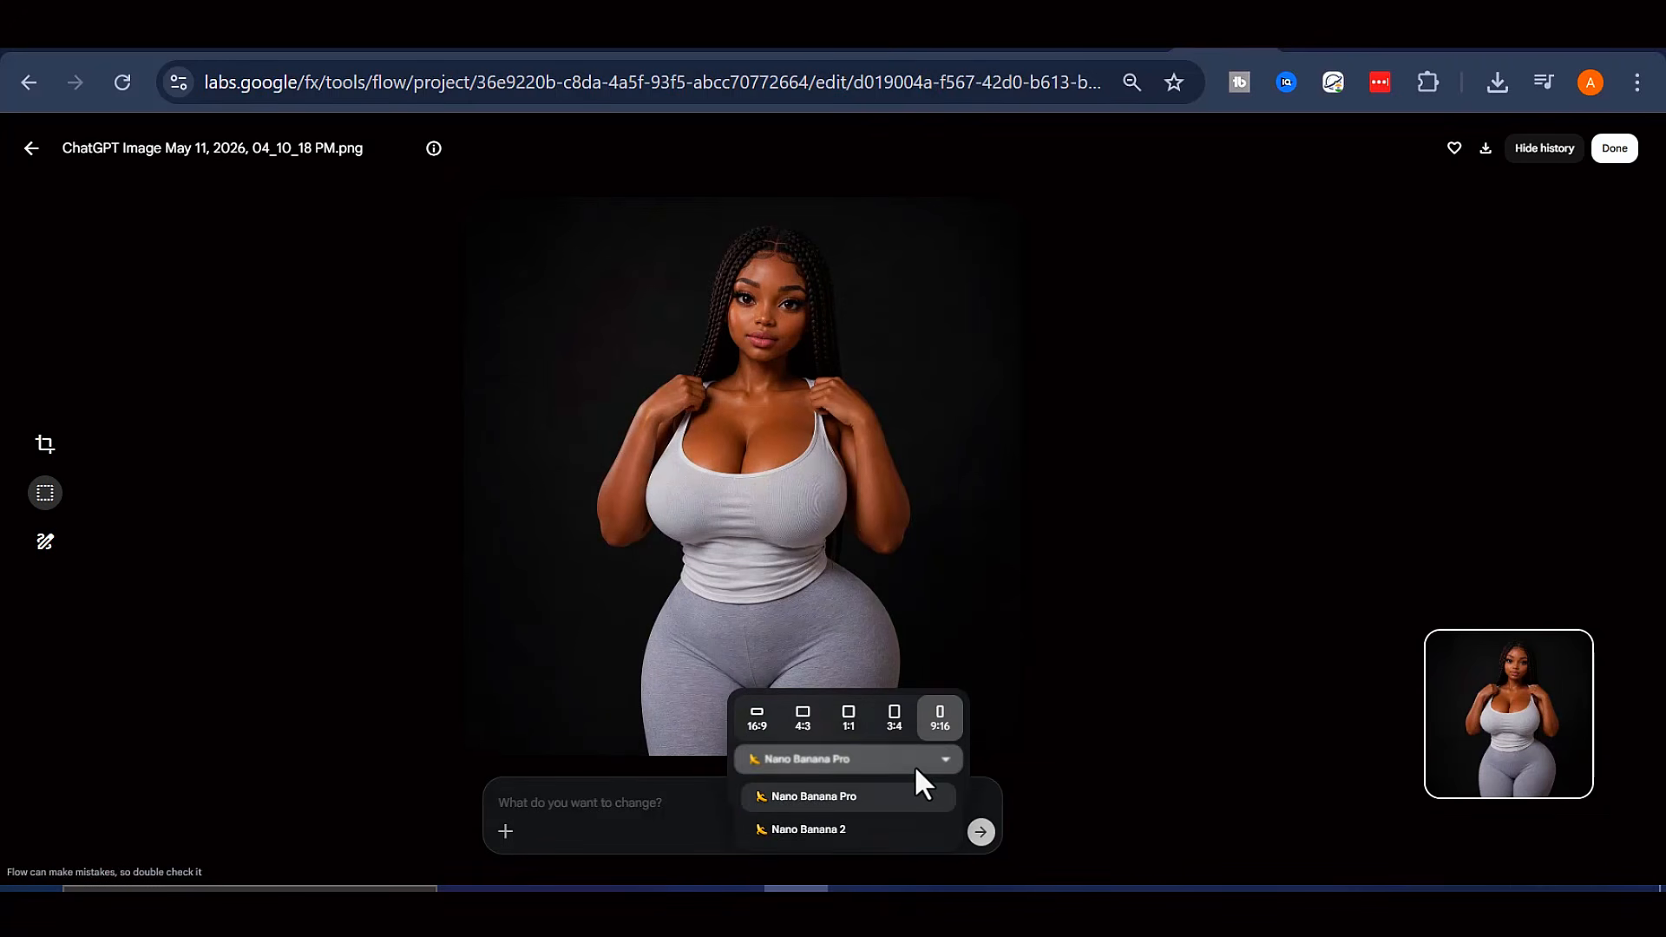
left_click(840, 831)
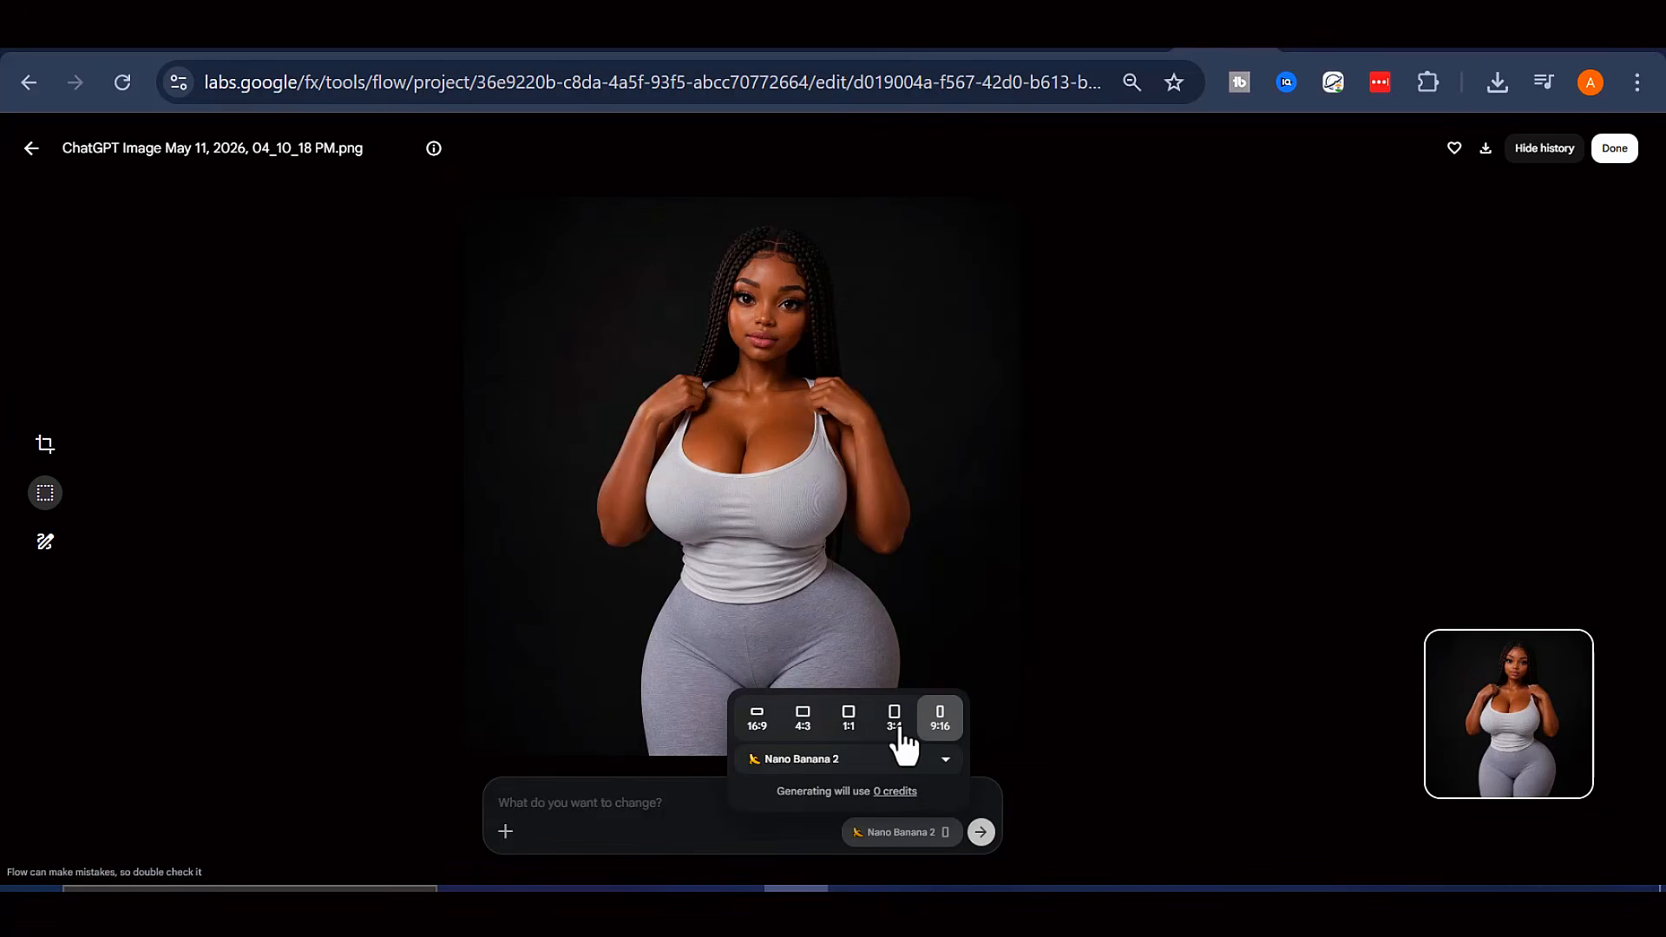
- Generate the cement-mixing driveway scene from the copied Text-to-Image Prompt 1, and expand the full prompt in the image's history
left_click(635, 817)
right_click(673, 806)
left_click(718, 507)
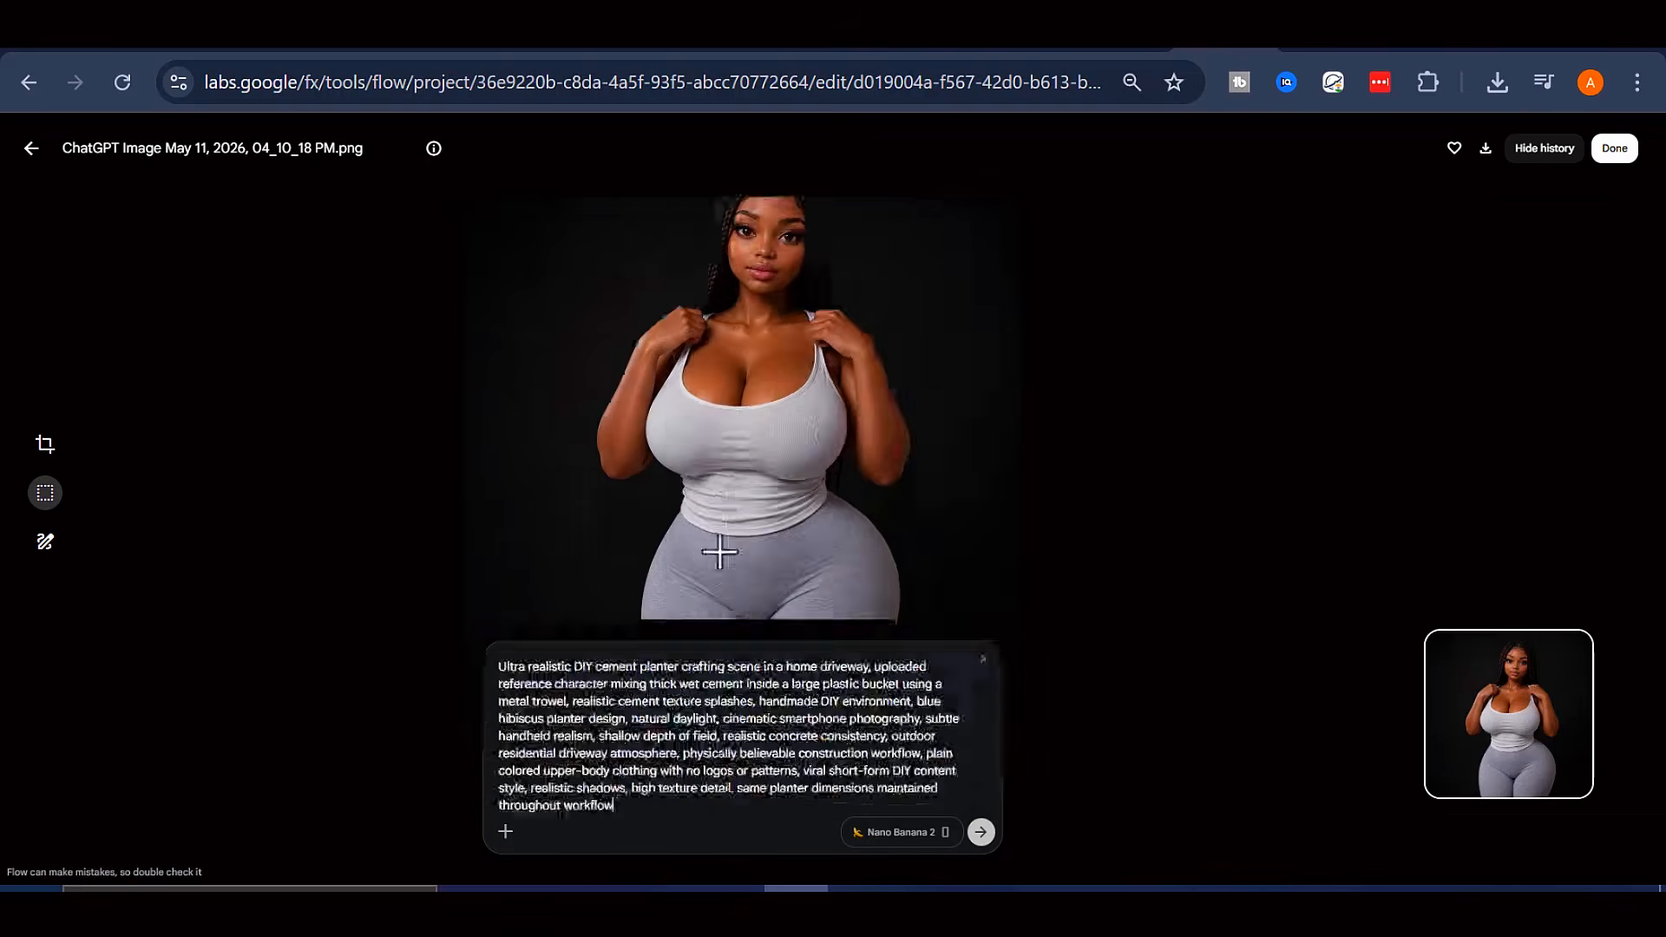
left_click(981, 833)
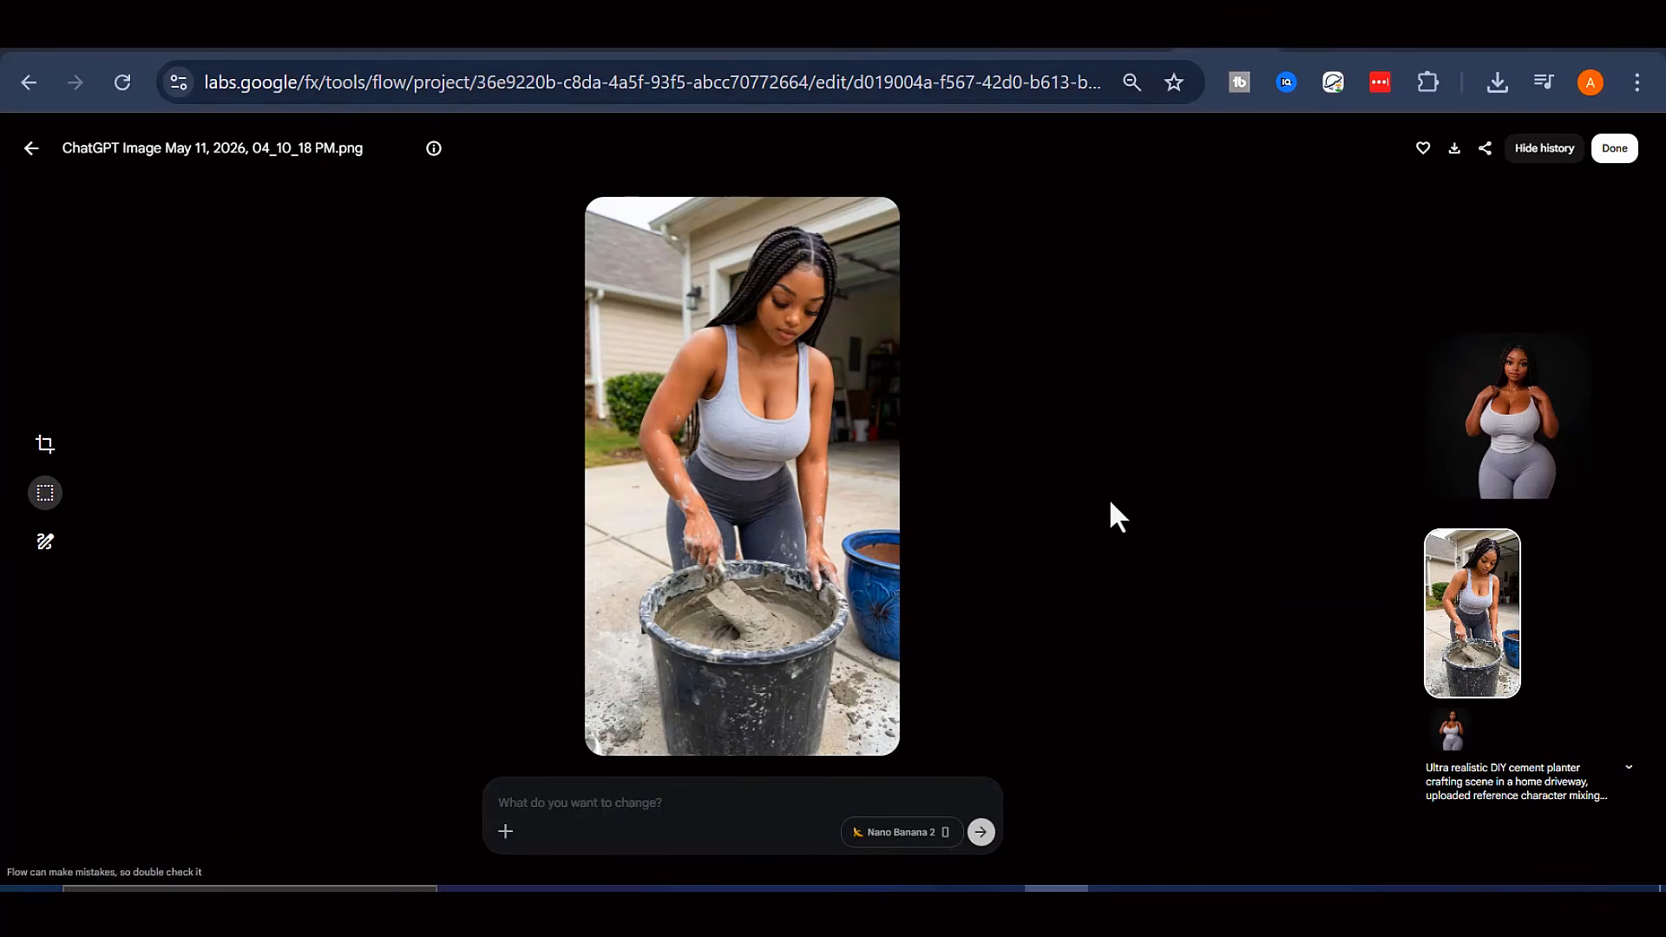
left_click(1629, 769)
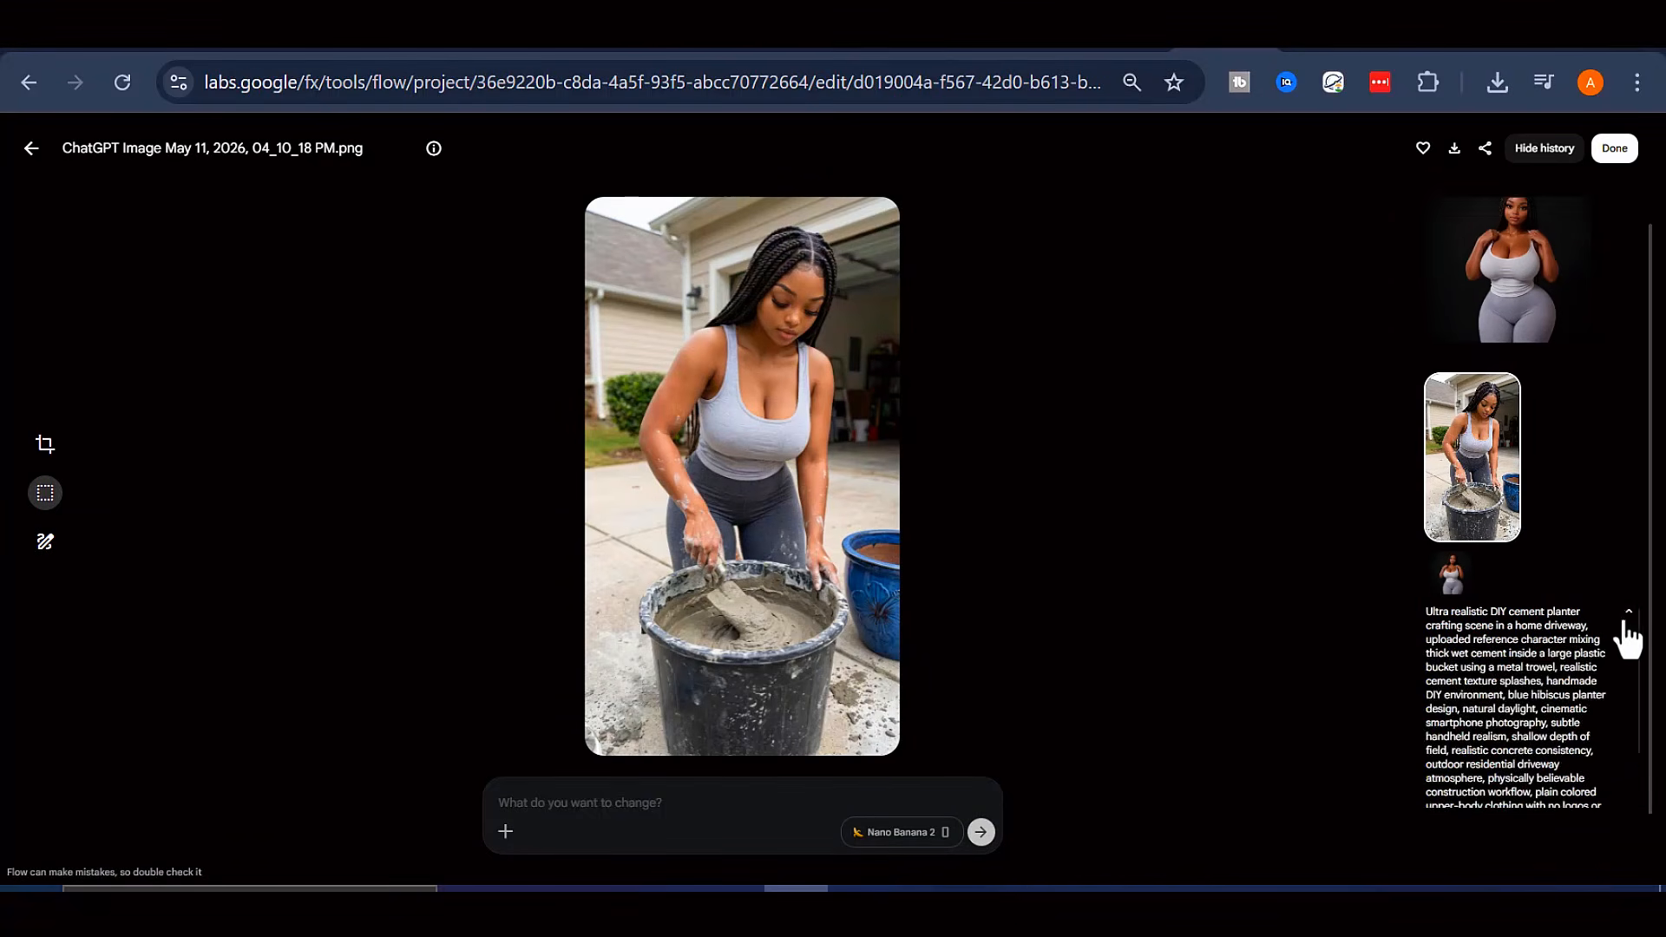
- Collapse the full prompt in the history and view the options available for the generated cement-mixing scene
left_click(1629, 611)
left_click(1499, 550)
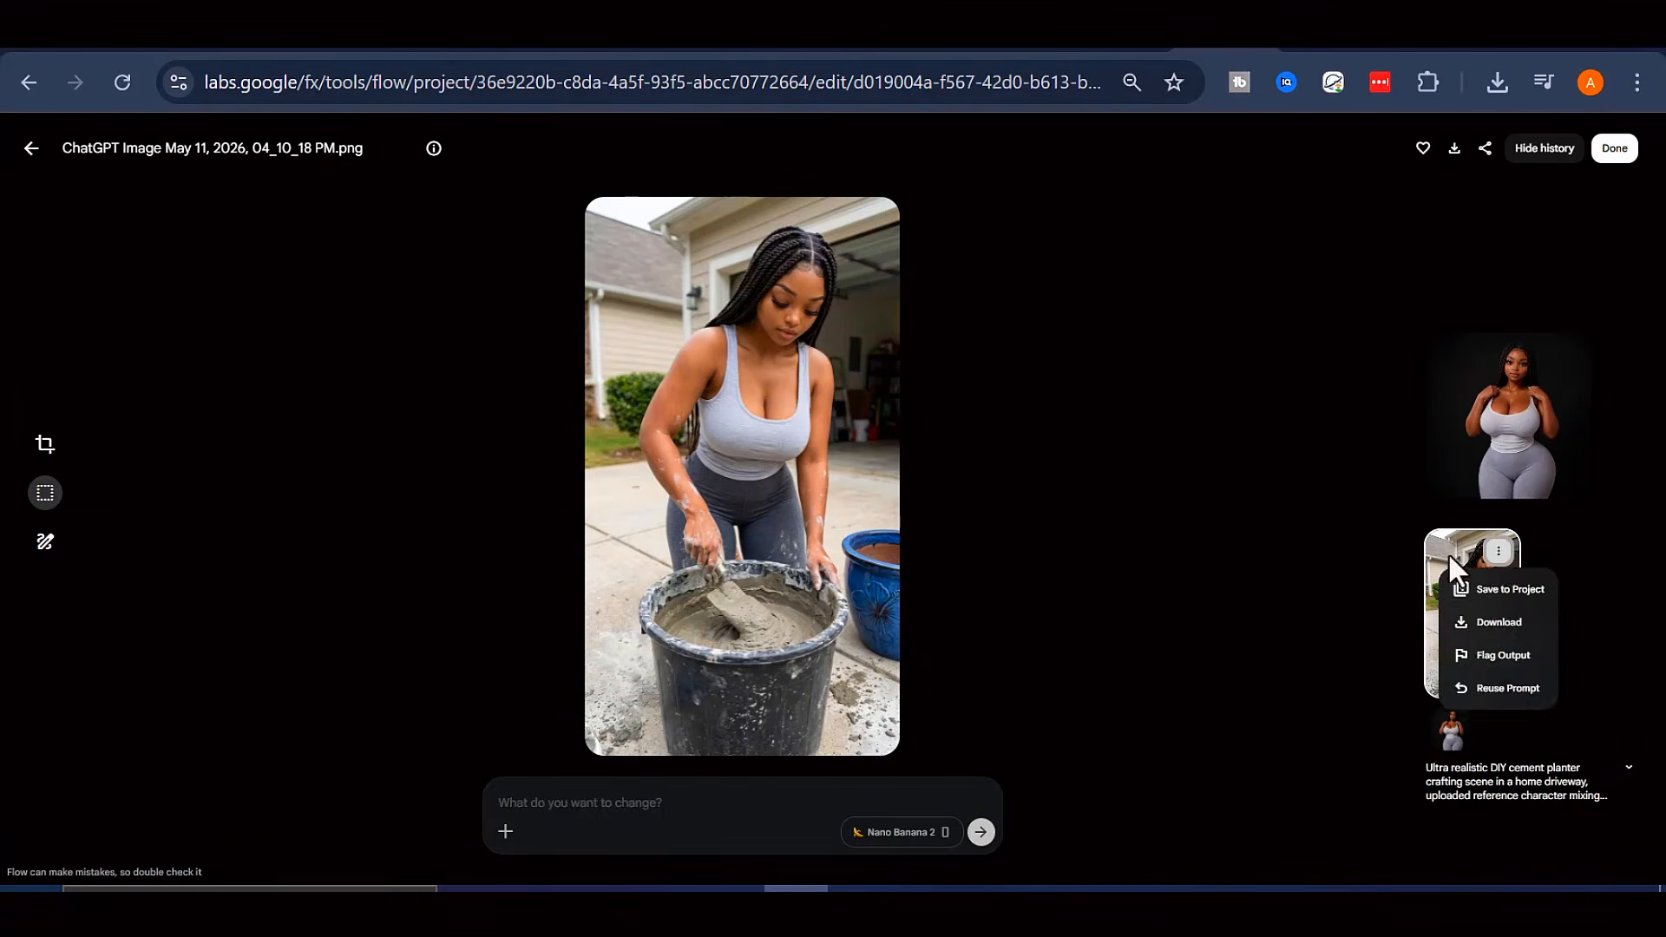
left_click(1193, 578)
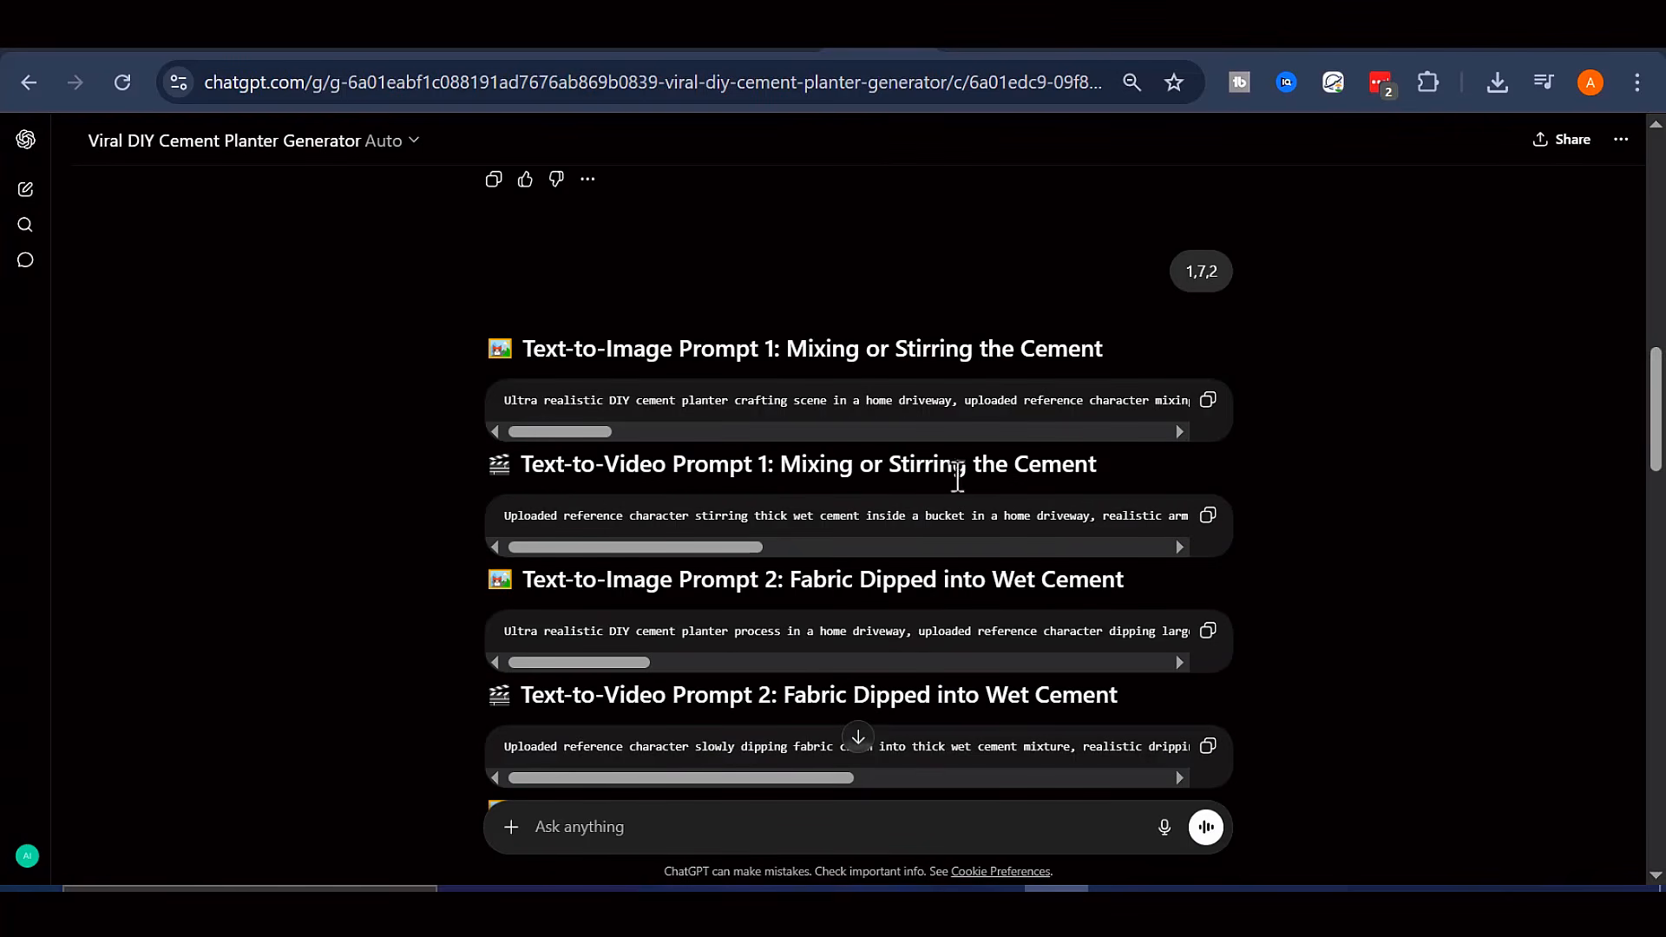
- Switch from ChatGPT to the Flow project and set the cement-mixing image as the start frame of a video
left_click(1202, 33)
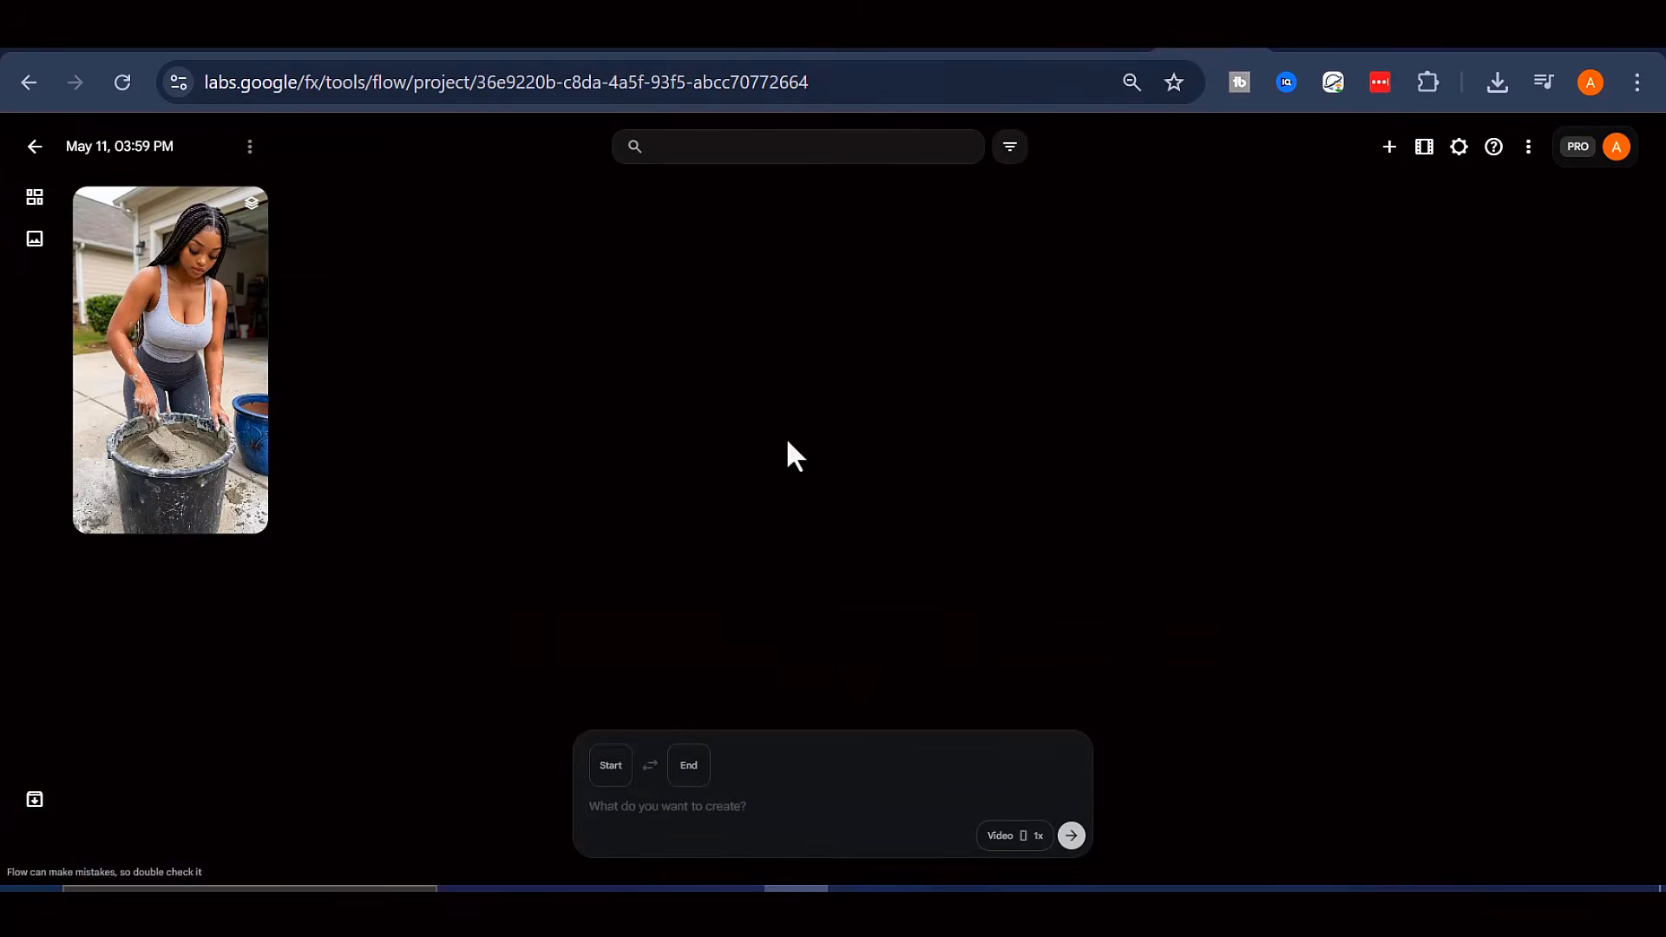
right_click(172, 306)
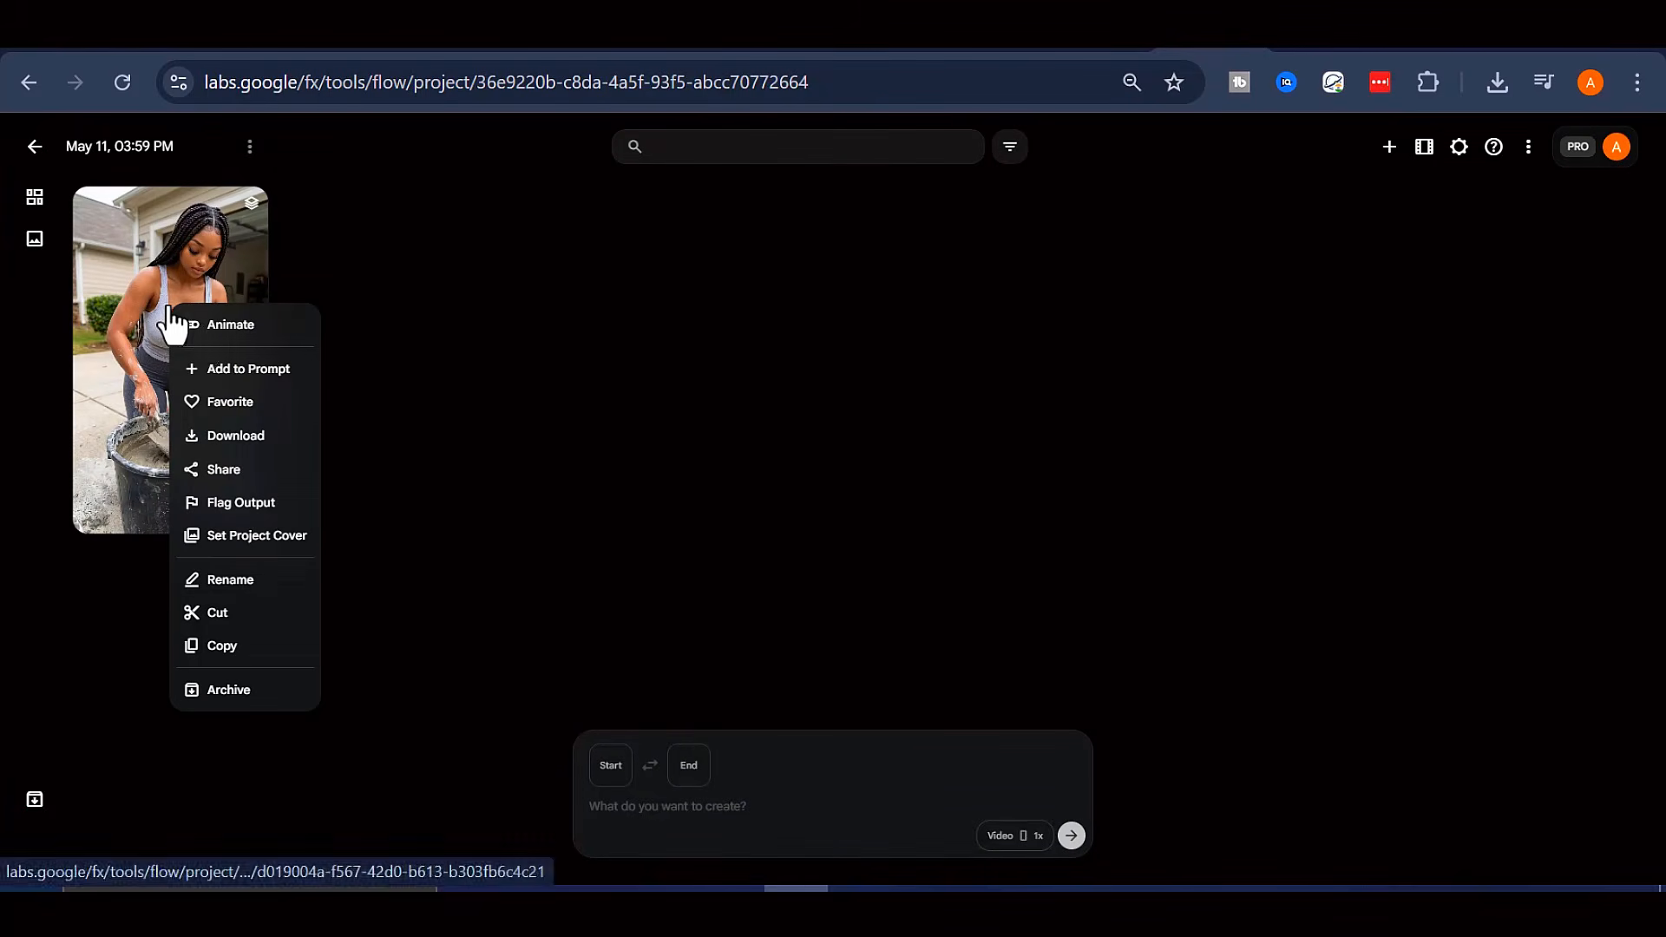
left_click(248, 327)
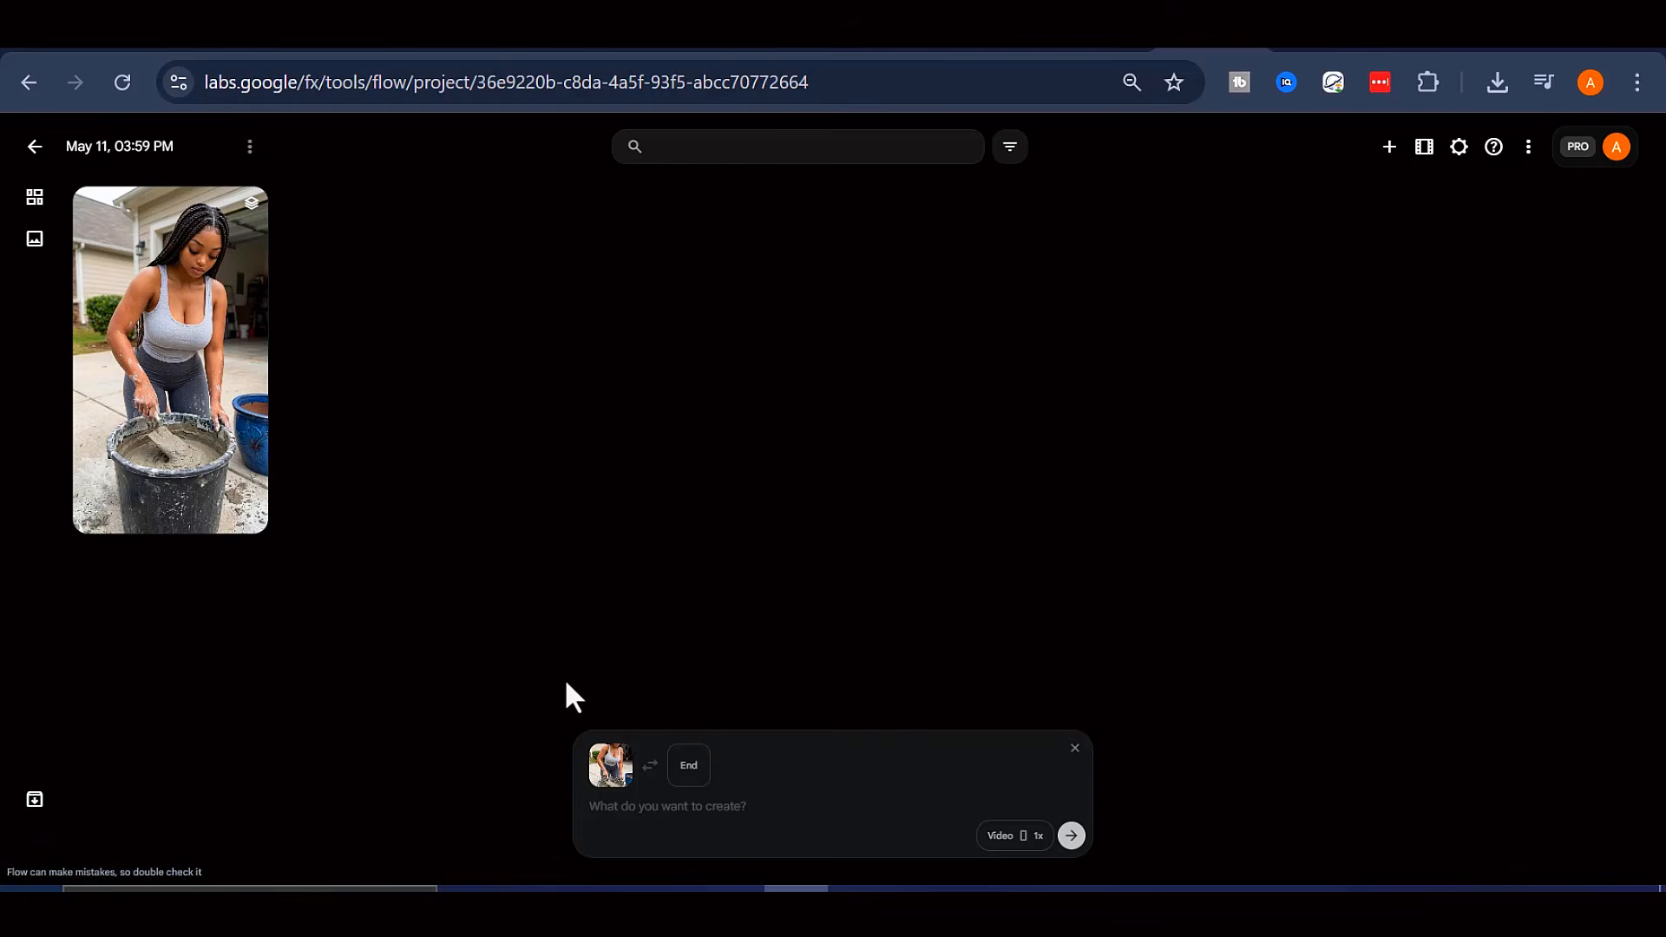
- Paste the copied Text-to-Video Prompt 1 about stirring thick wet cement, check the video settings and generate the clip
right_click(668, 813)
left_click(763, 455)
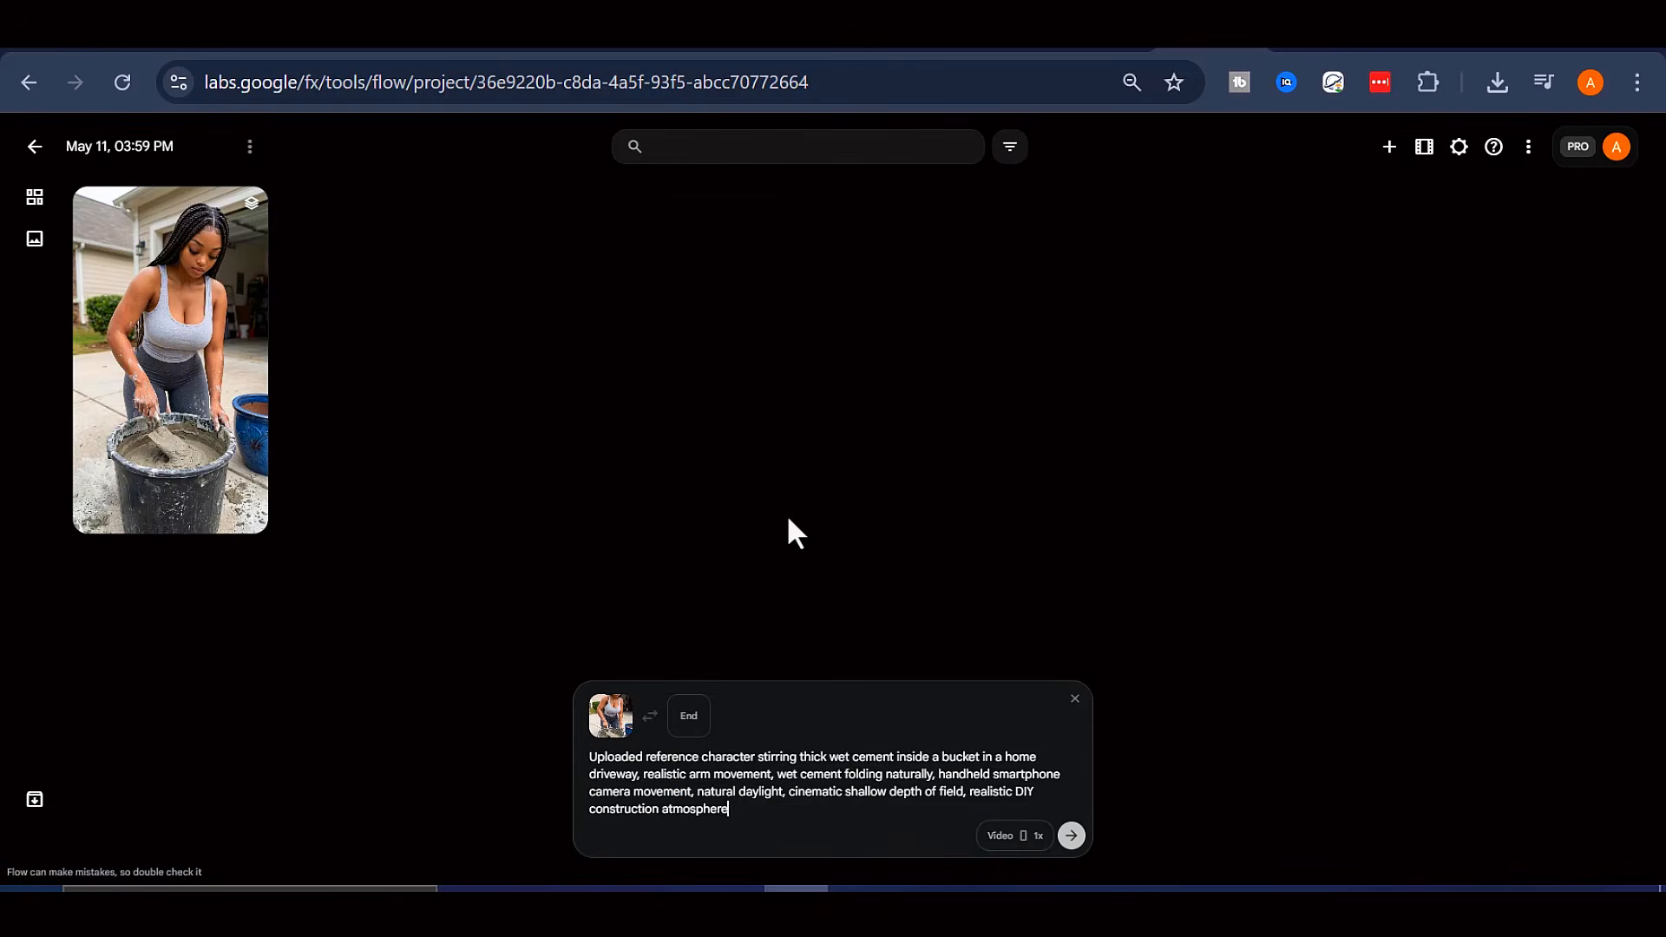
left_click(1015, 838)
left_click(743, 812)
left_click(1073, 835)
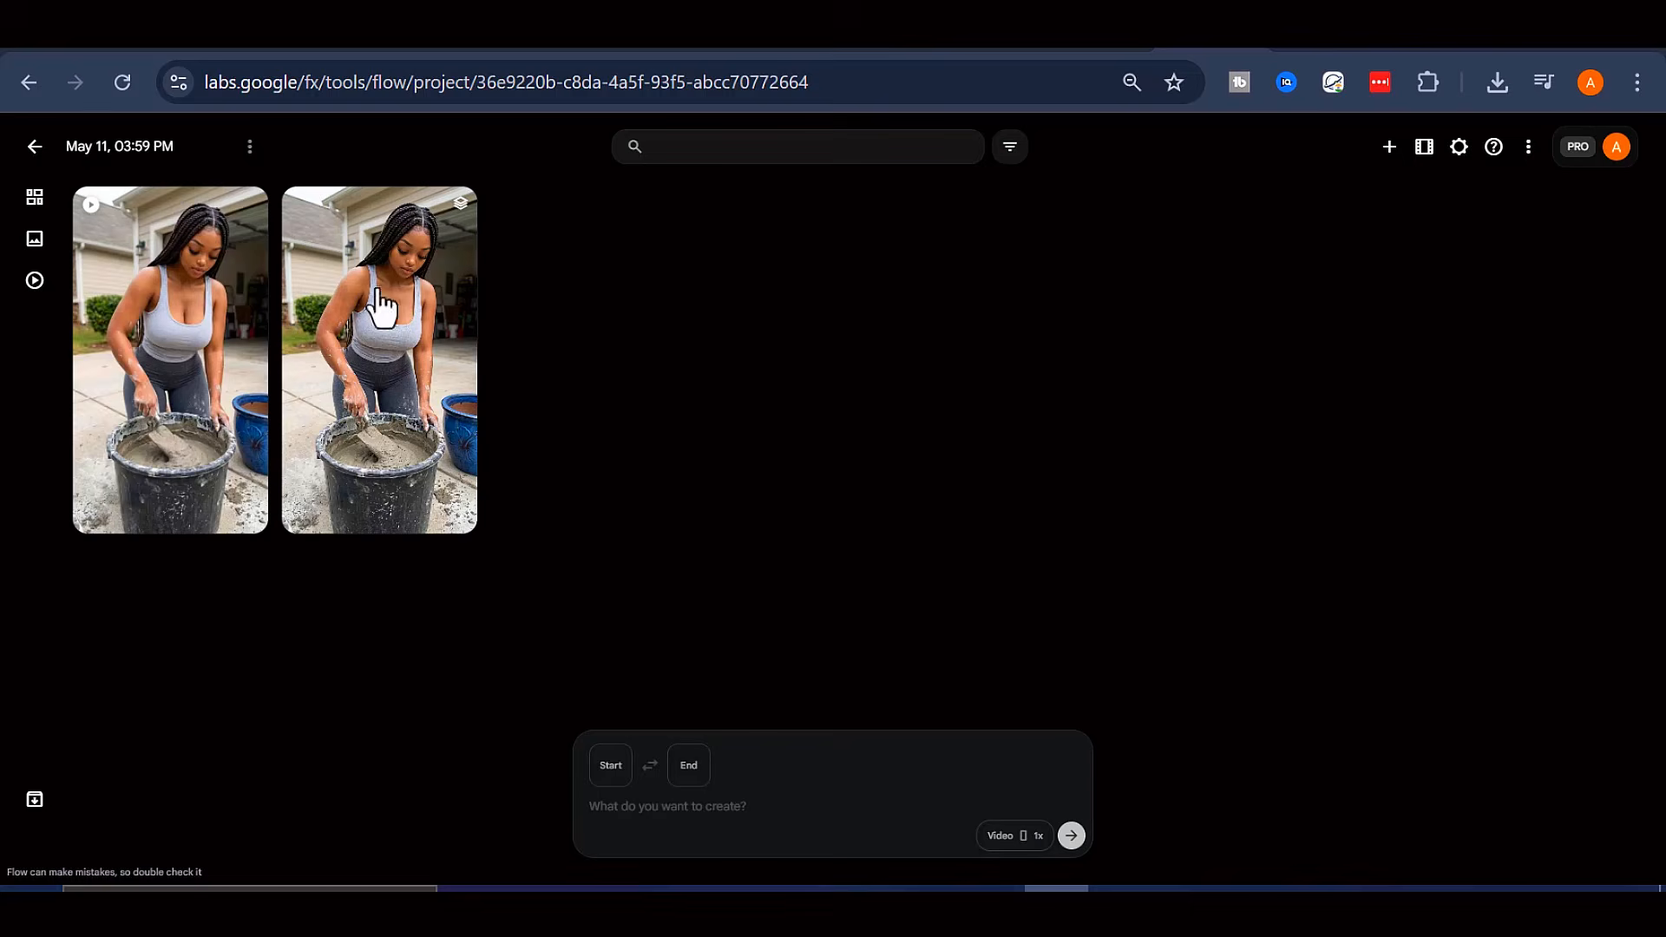
- Open and play the generated cement-stirring video, and download it in 720p original size
left_click(161, 347)
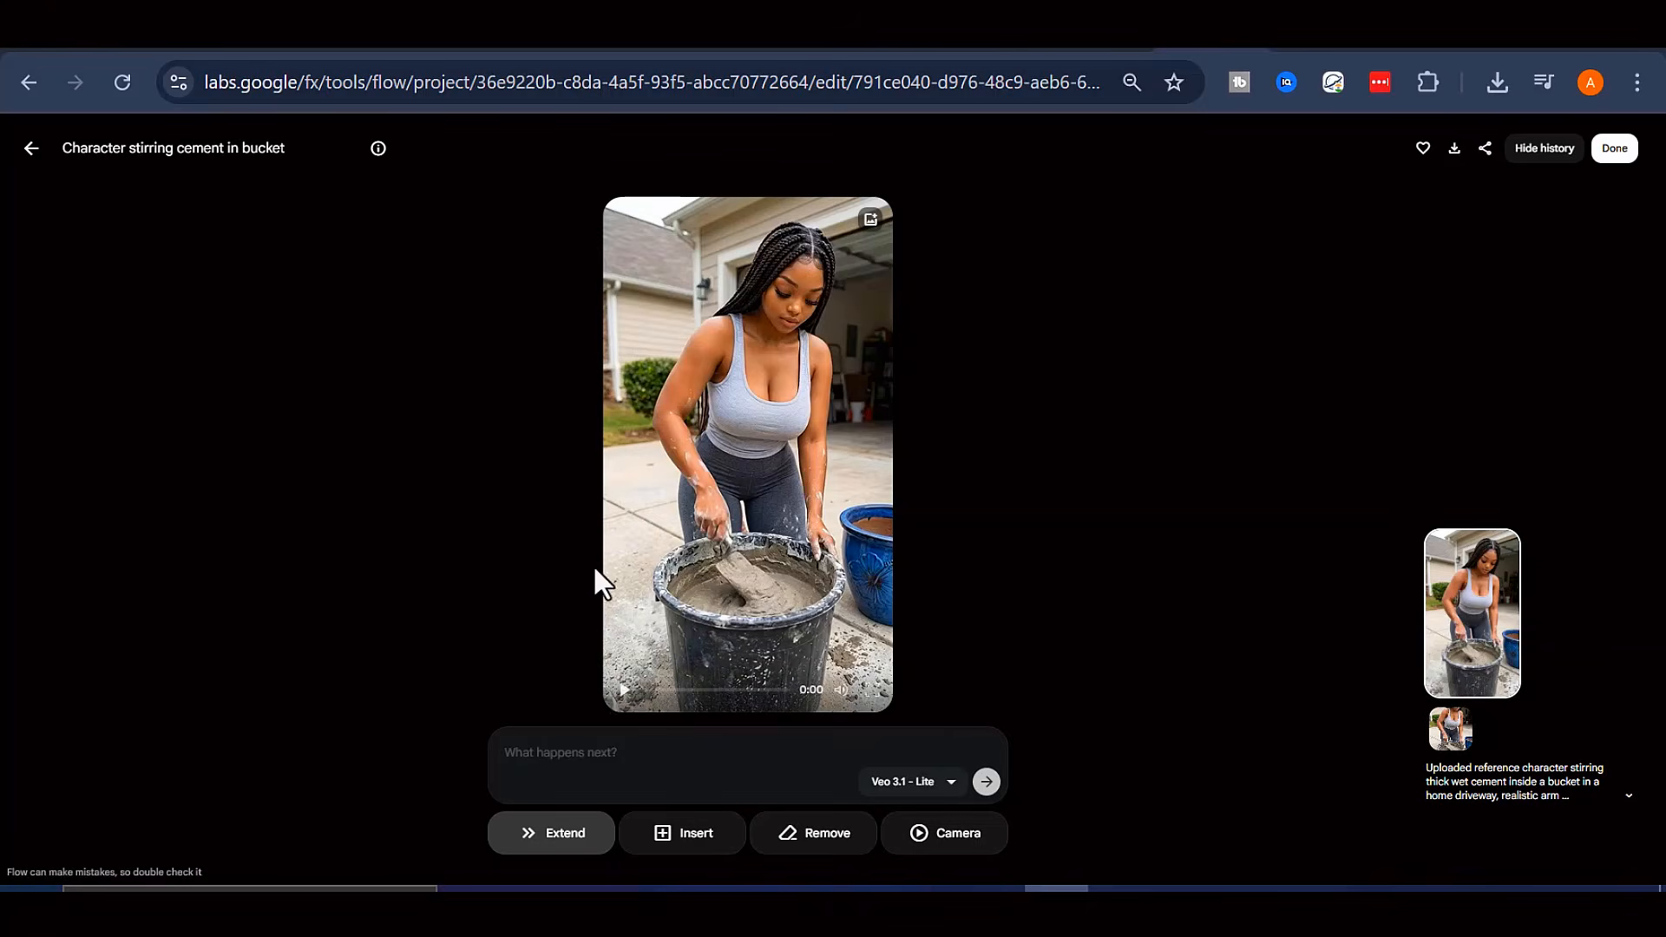
left_click(622, 692)
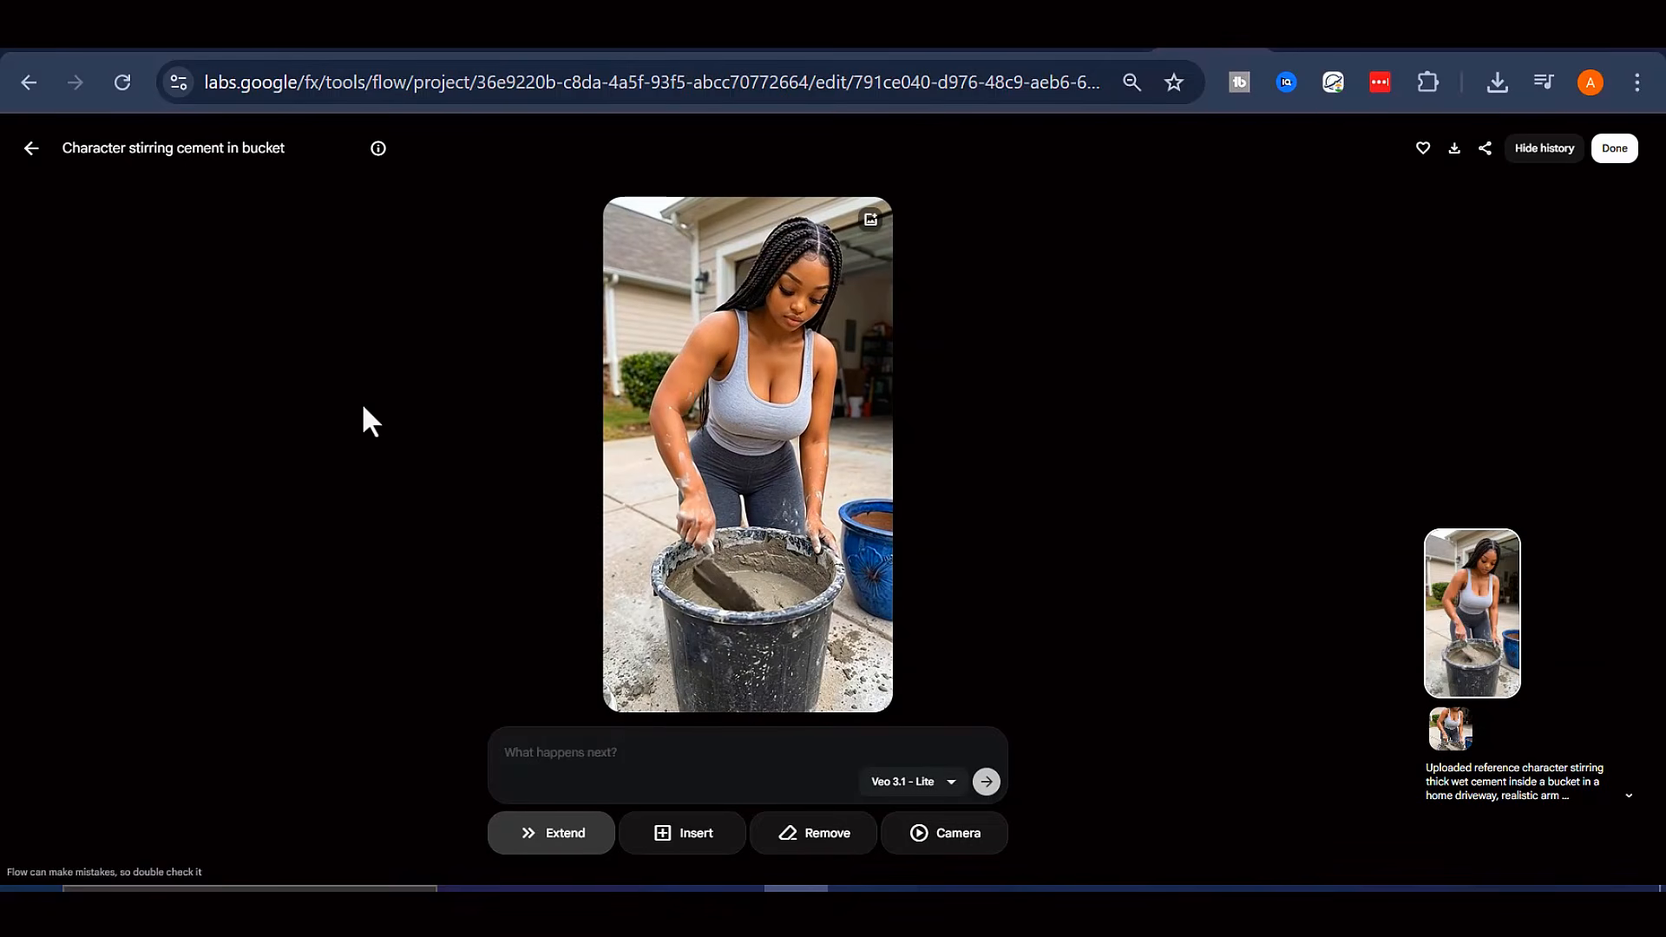
left_click(1454, 147)
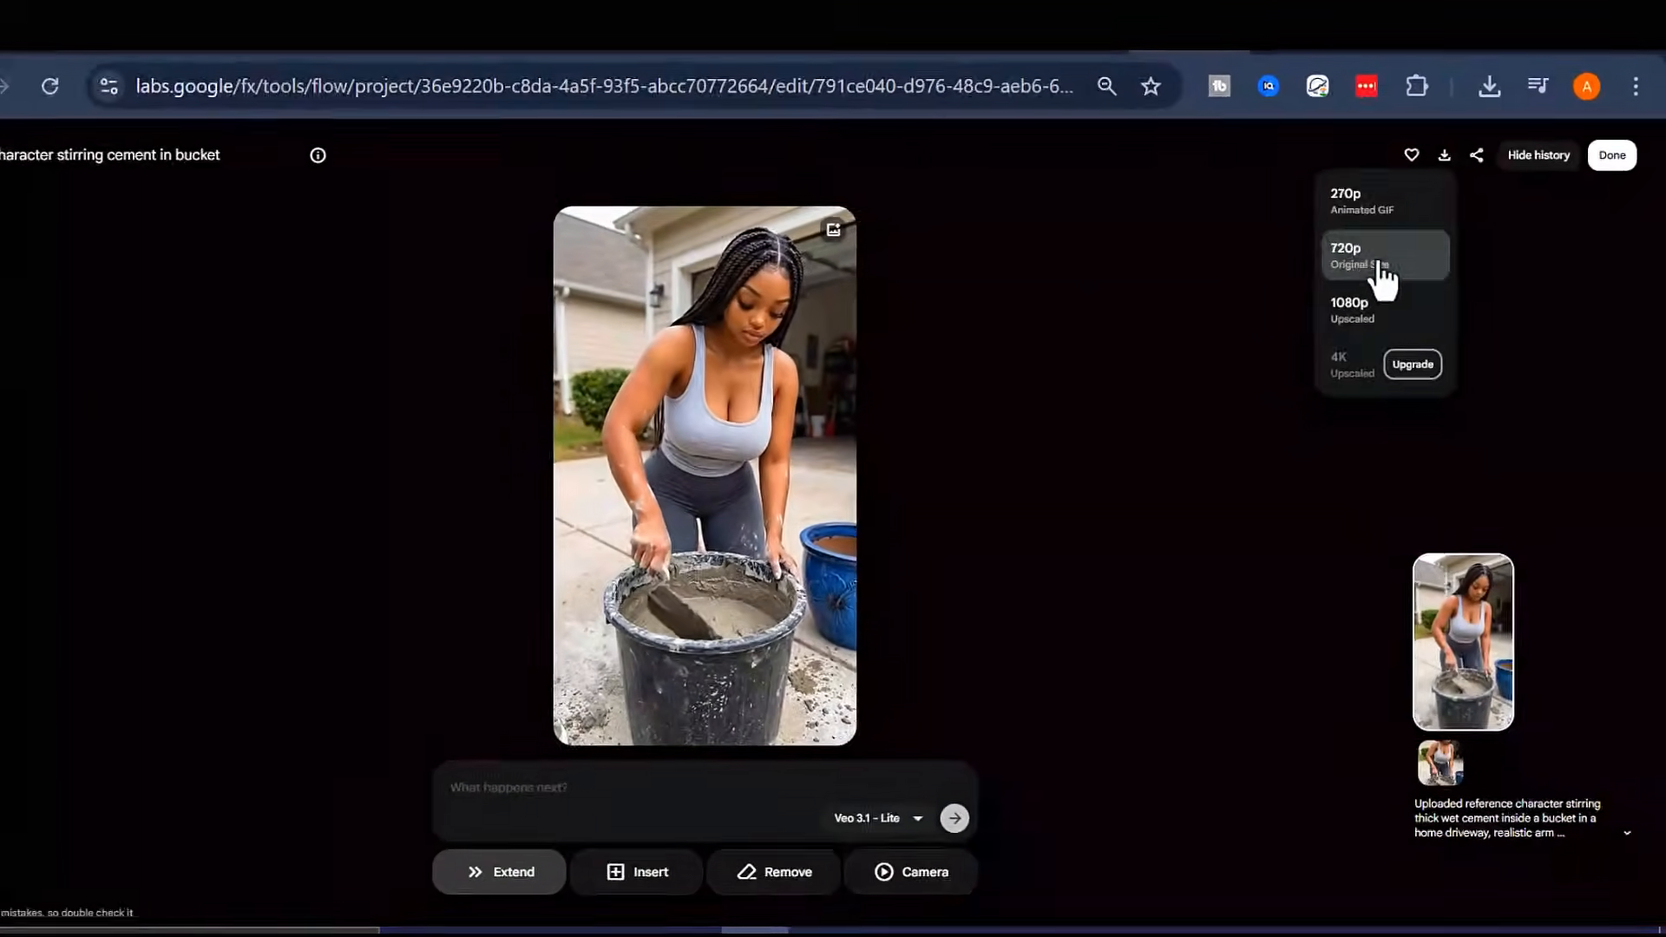
left_click(1382, 265)
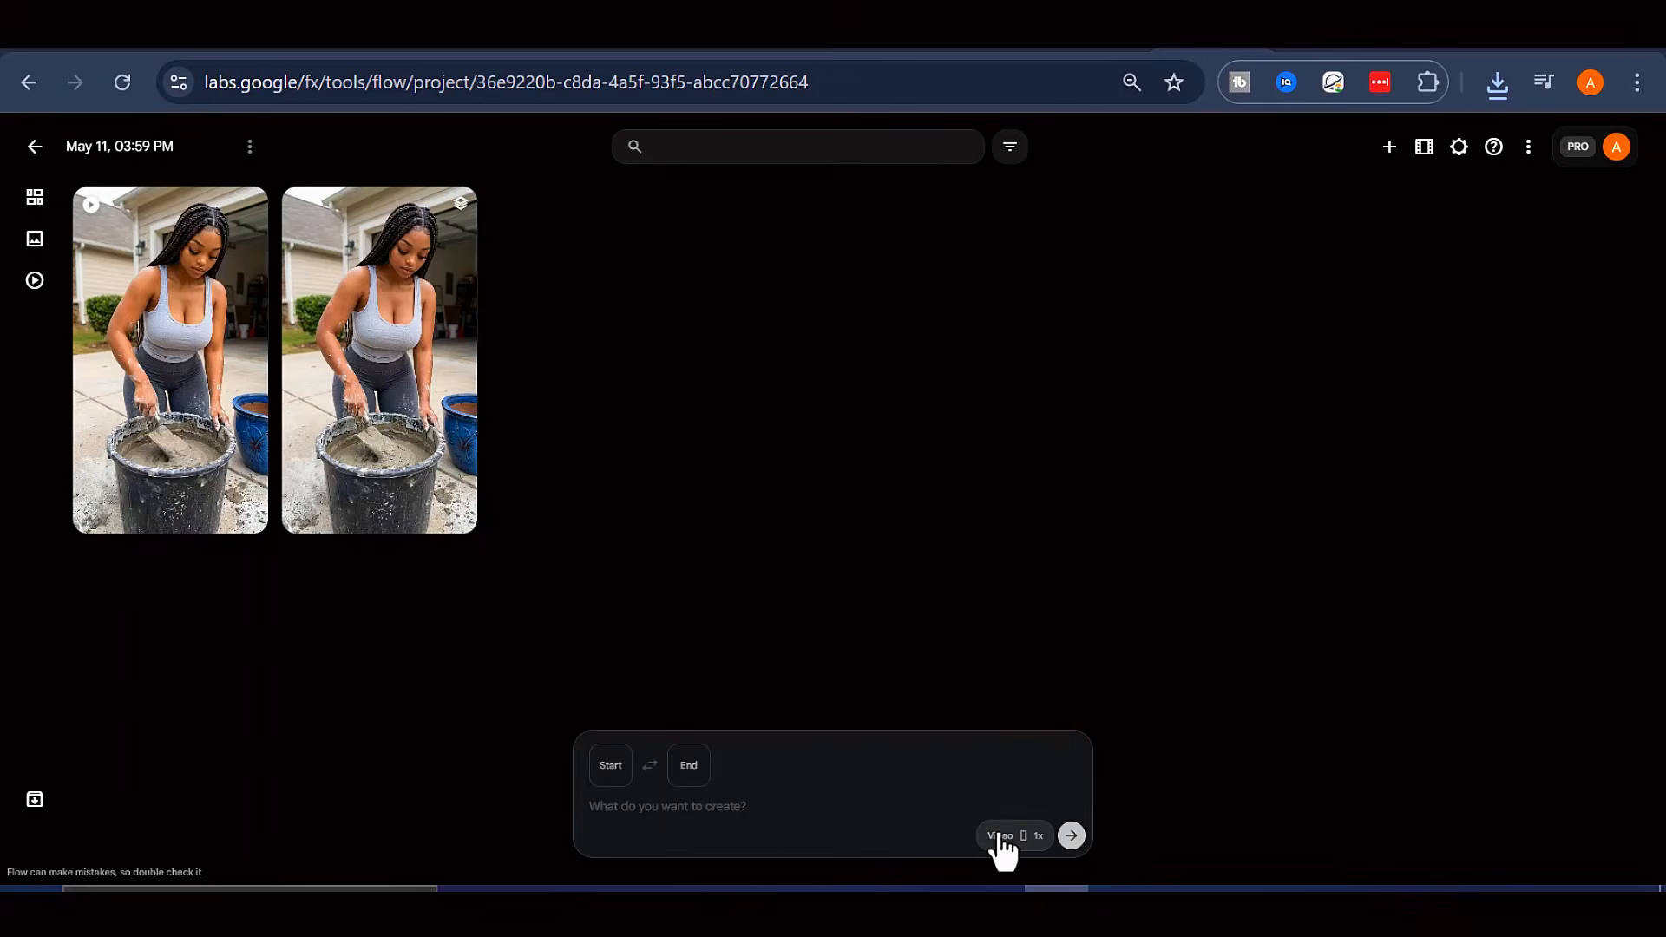
- Switch the project's generation mode from video to image
left_click(1005, 835)
left_click(895, 634)
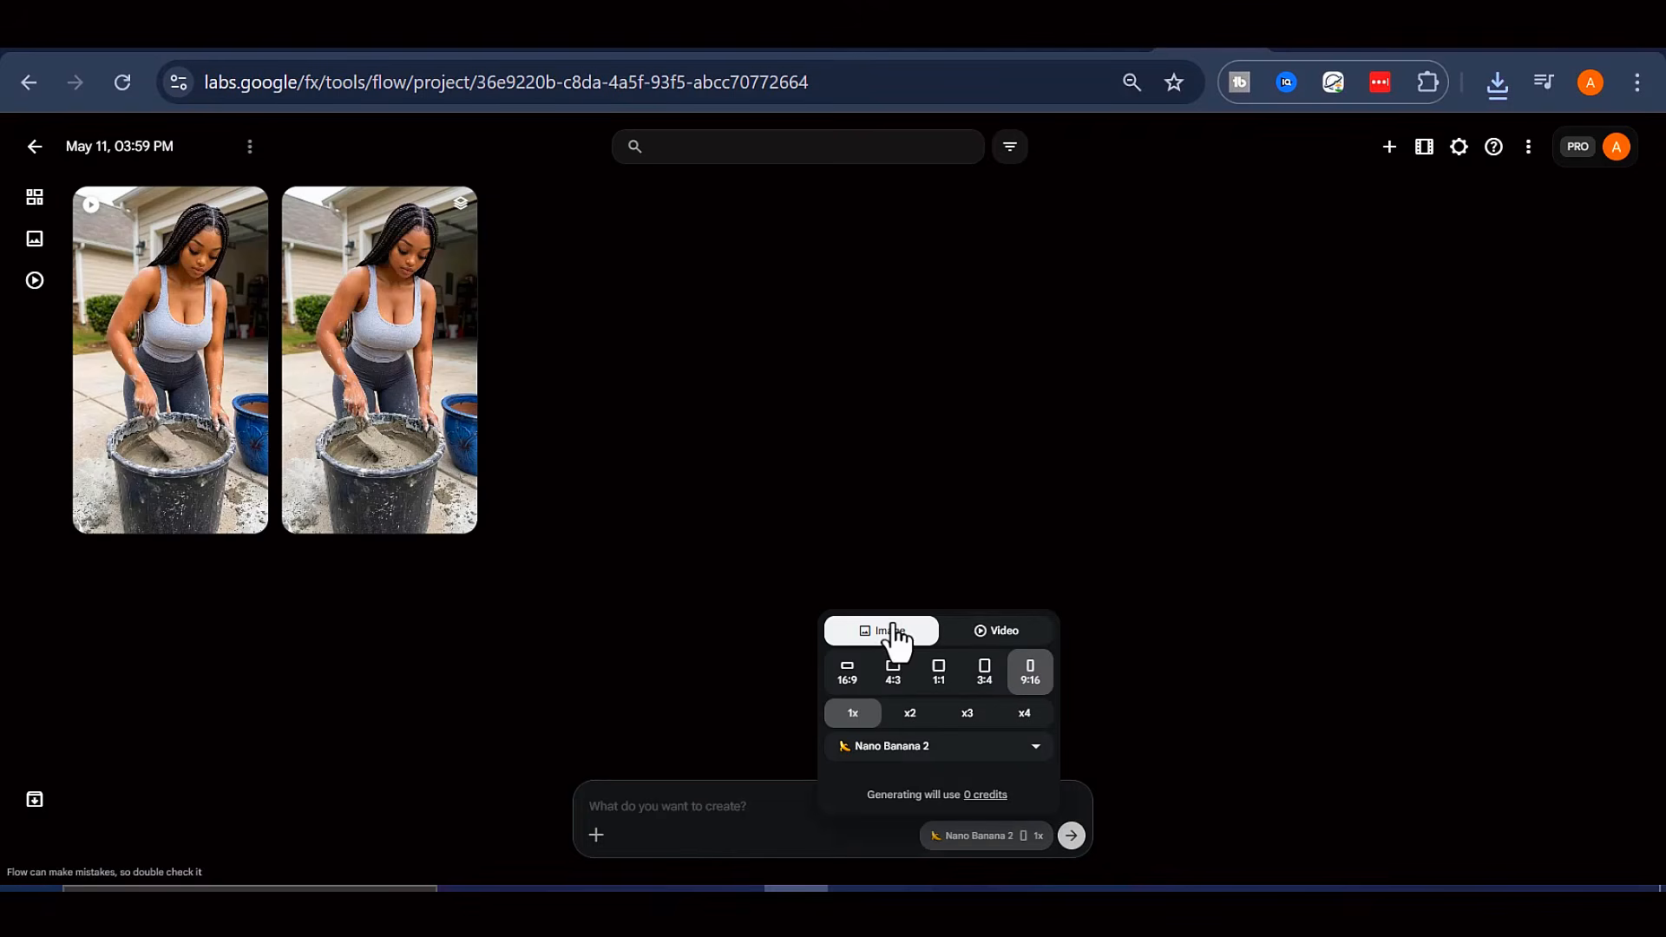
left_click(719, 575)
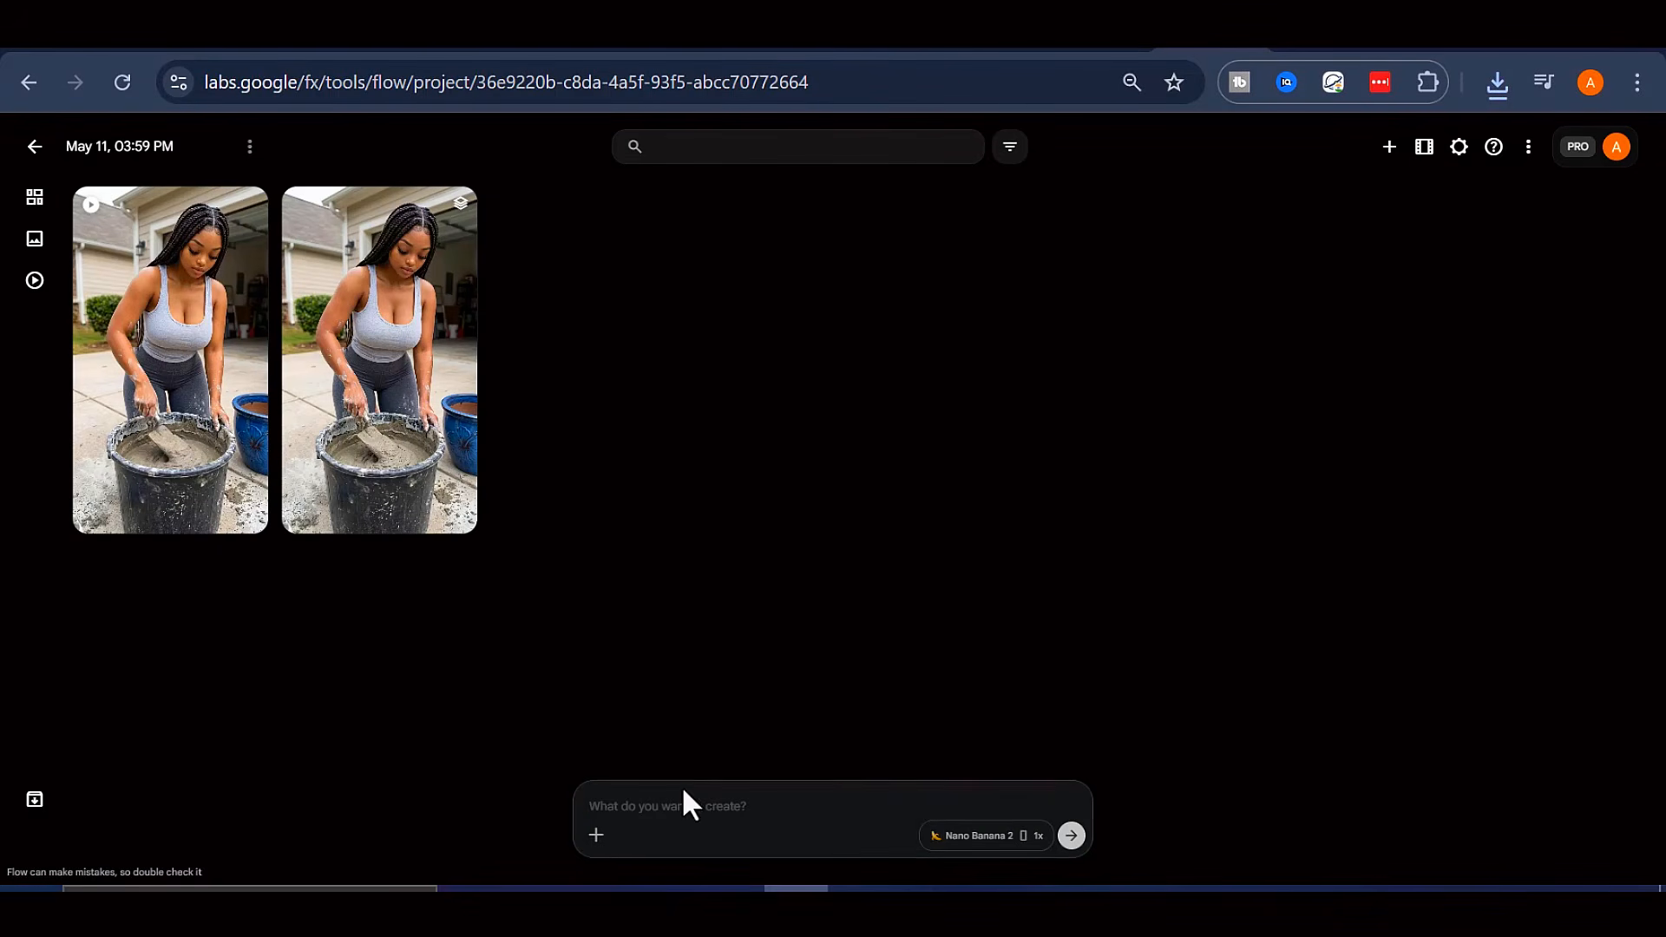
- Open the cement-mixing image for editing and generate the fabric-dipping scene from the copied Text-to-Image Prompt 2
left_click(425, 390)
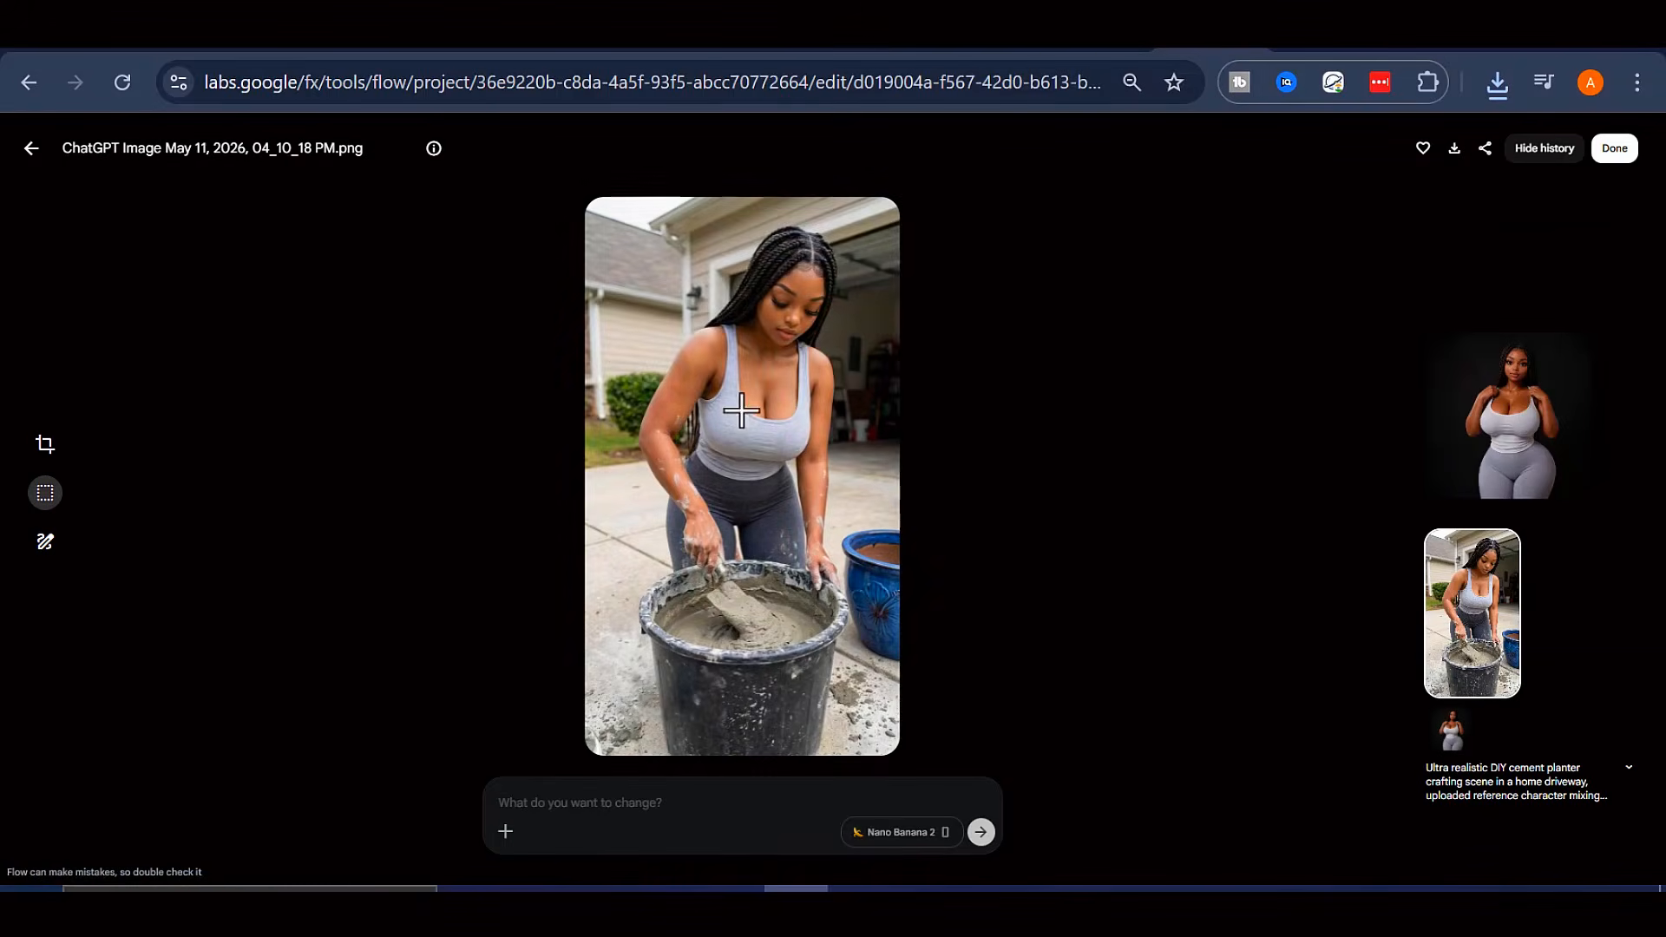
left_click(1520, 433)
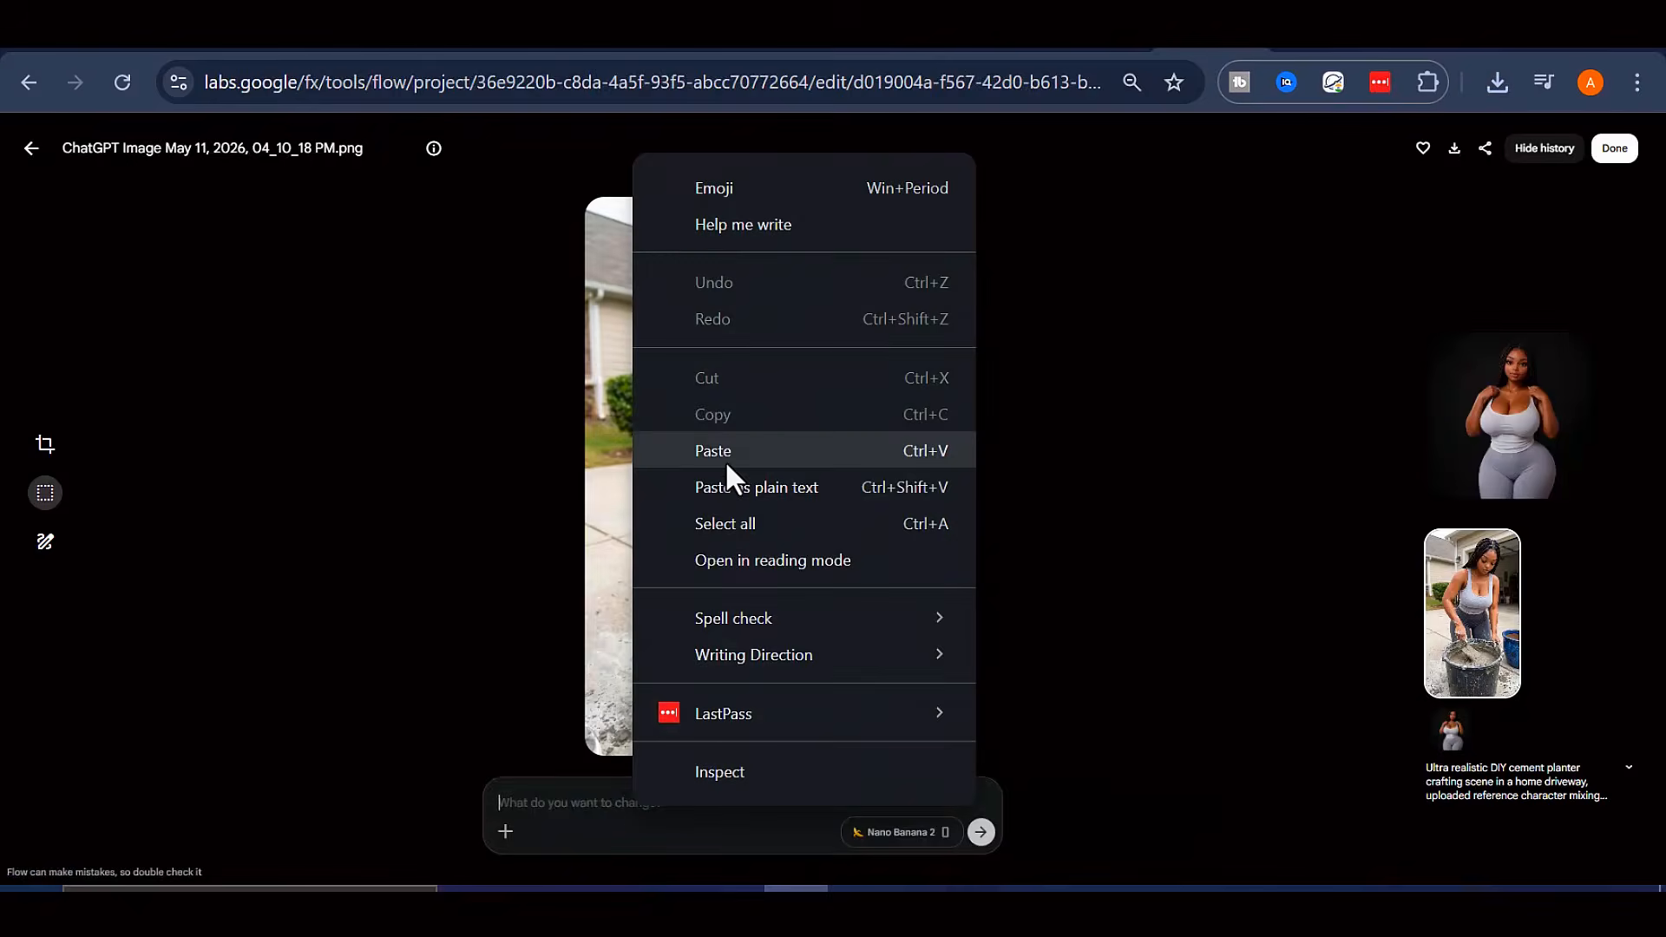
left_click(726, 455)
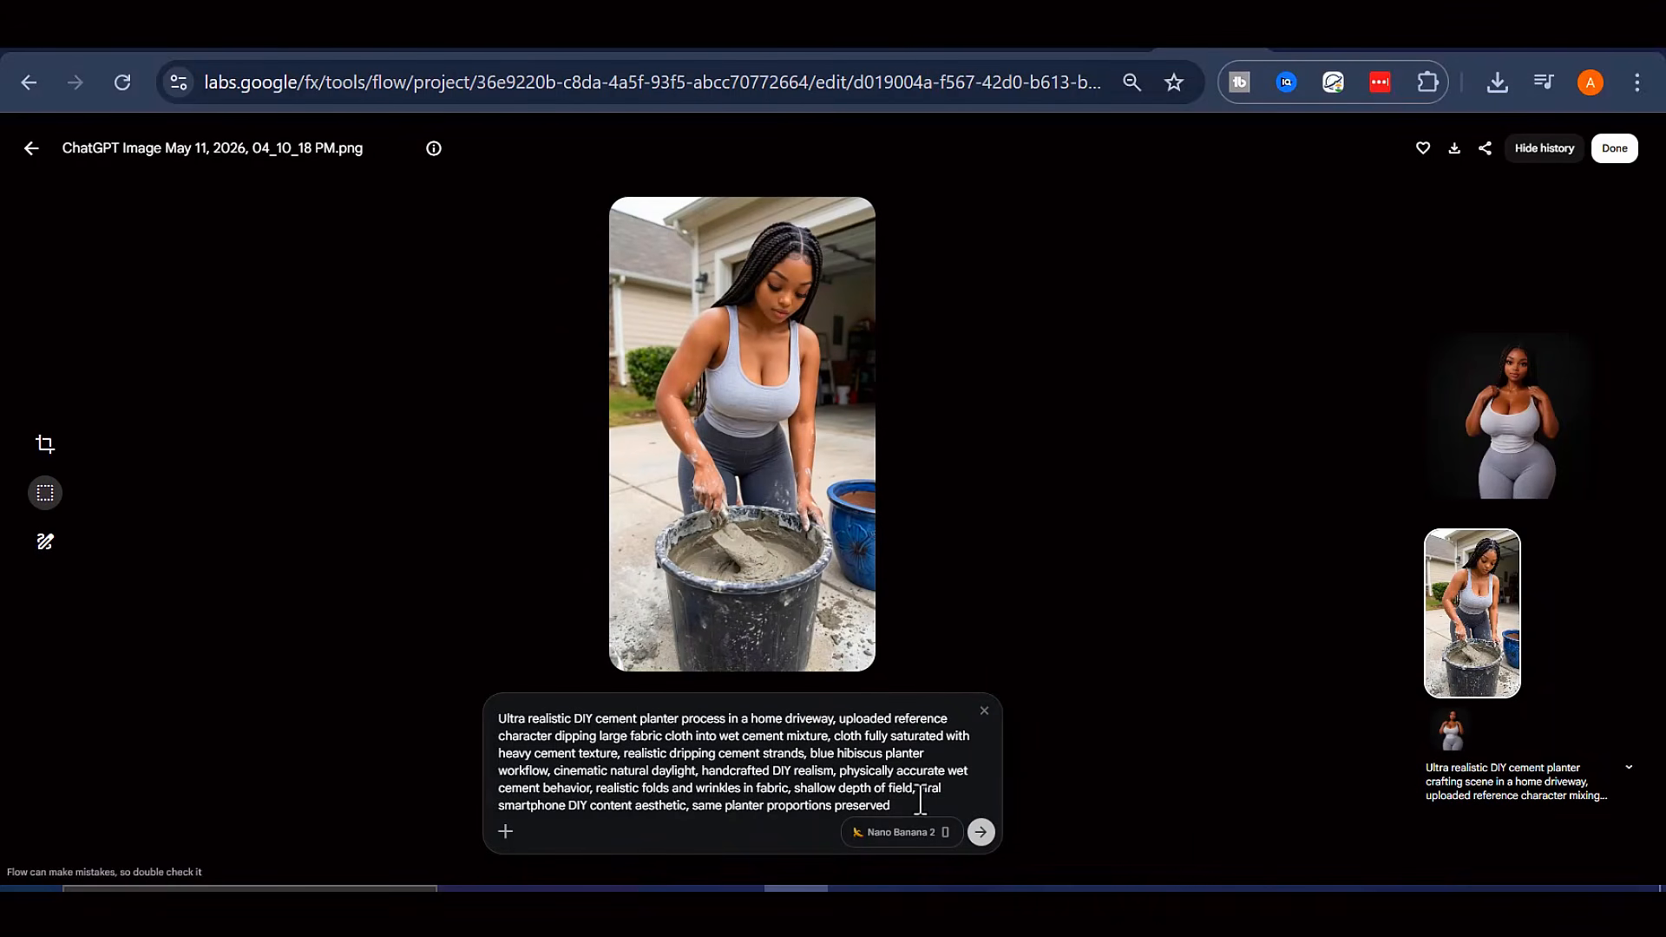
left_click(981, 833)
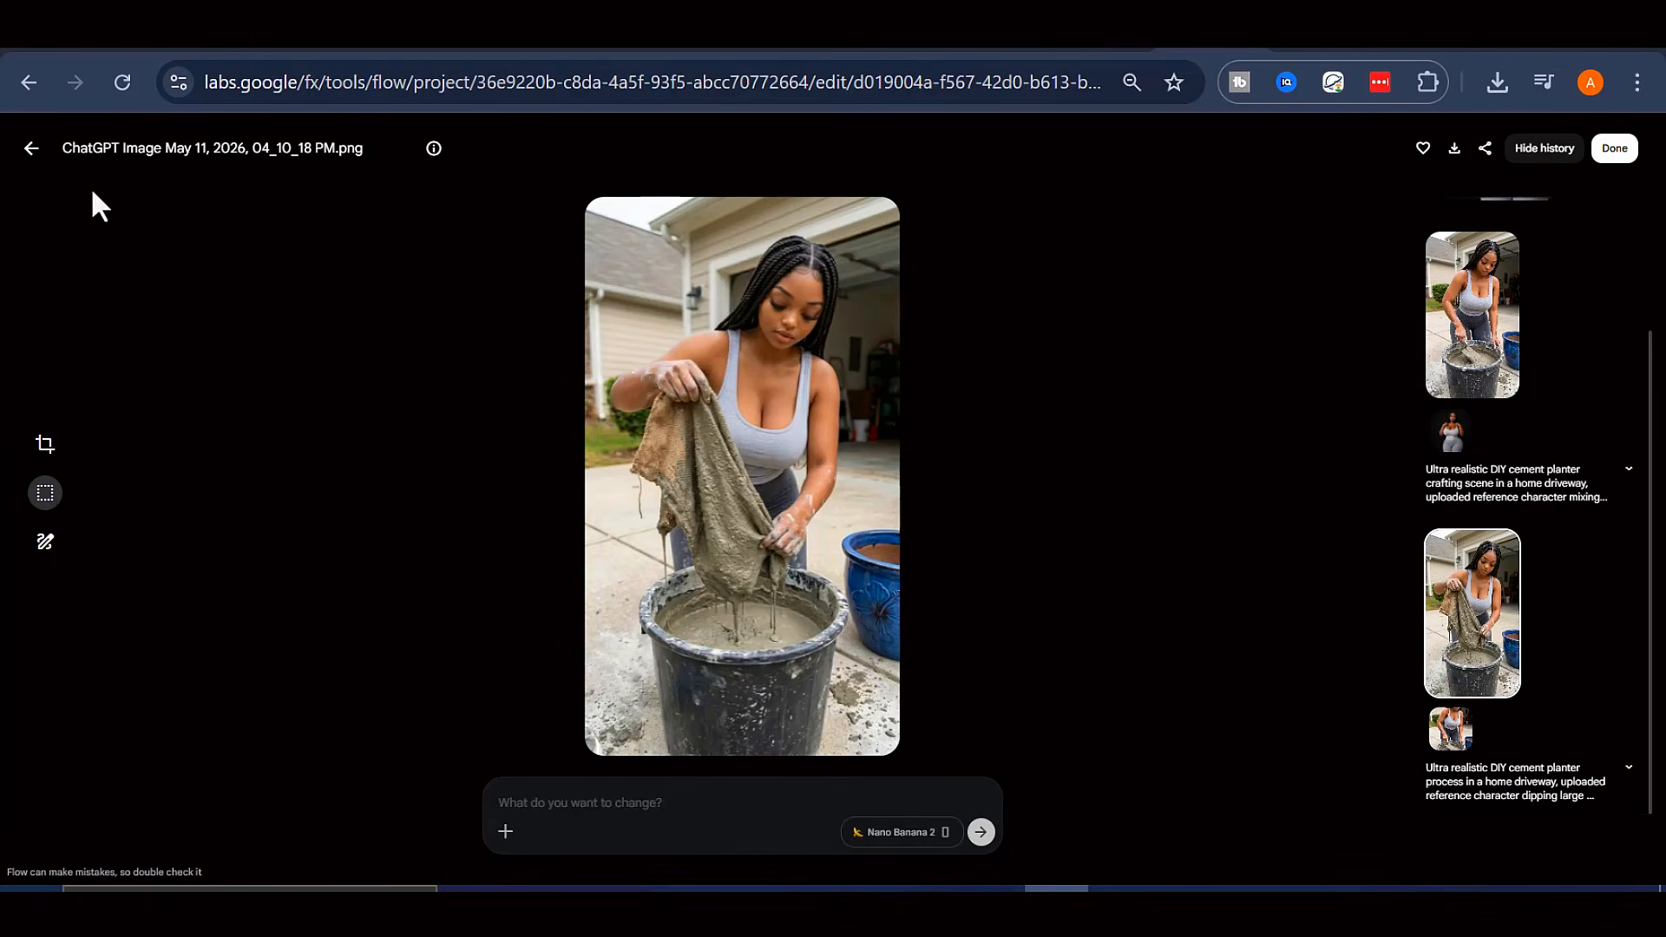
- Animate the fabric-dipping image from the project, using Text-to-Video Prompt 2 copied from ChatGPT, and generate the video
left_click(35, 148)
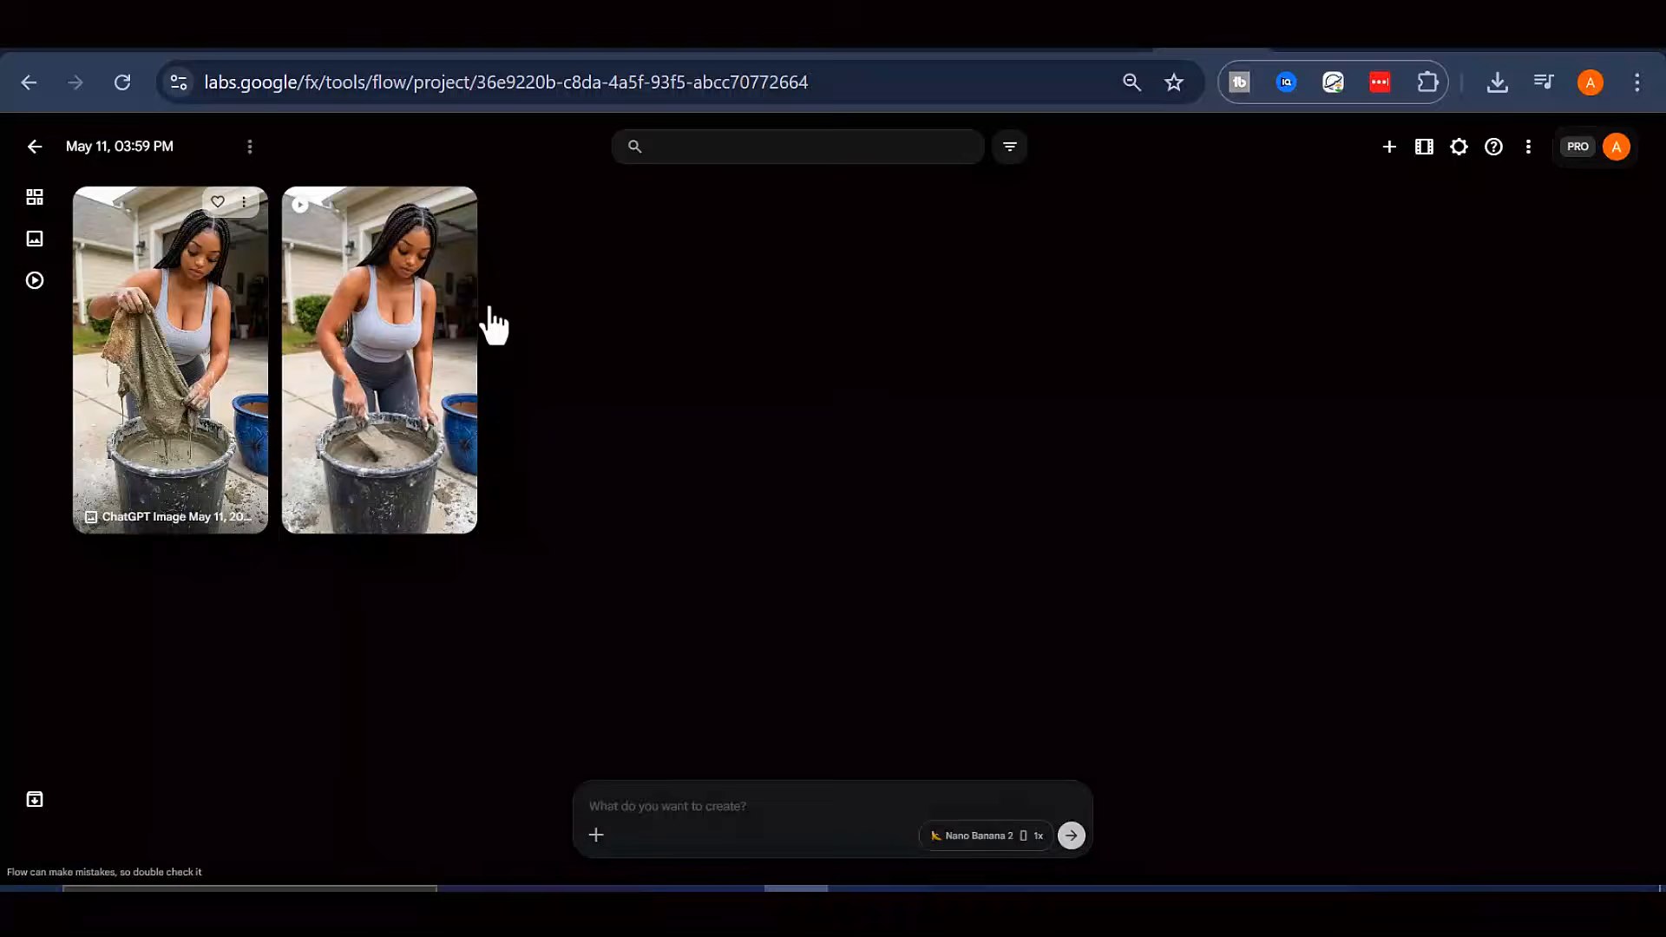
right_click(172, 306)
left_click(227, 308)
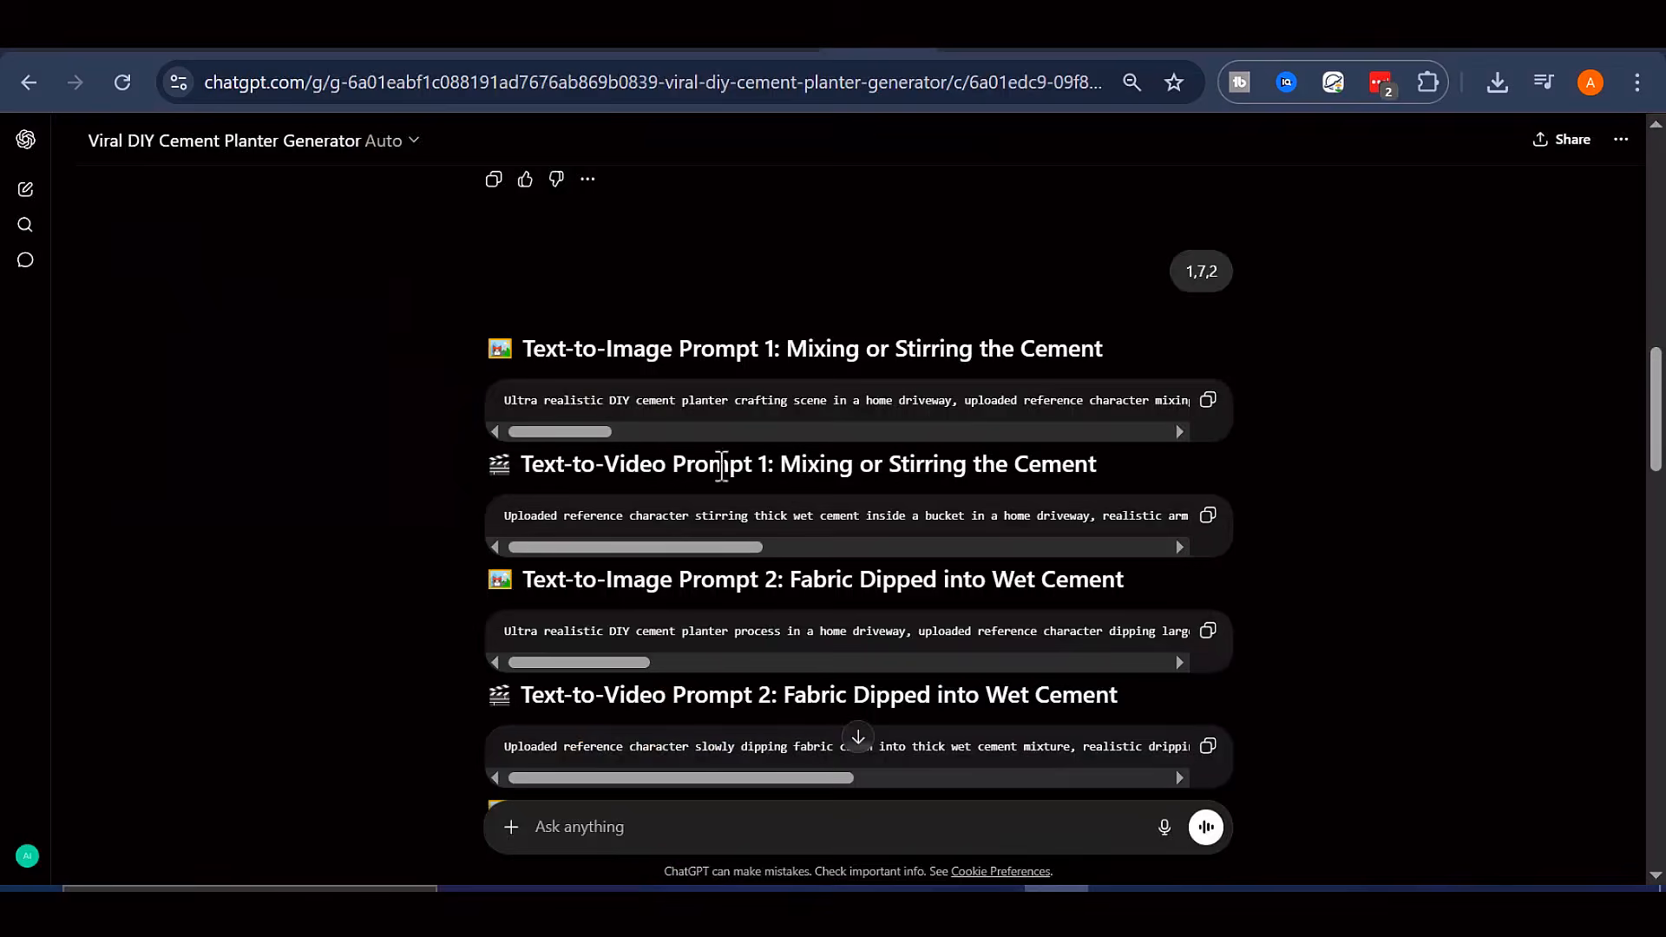
scroll(610, 646, "down", 2)
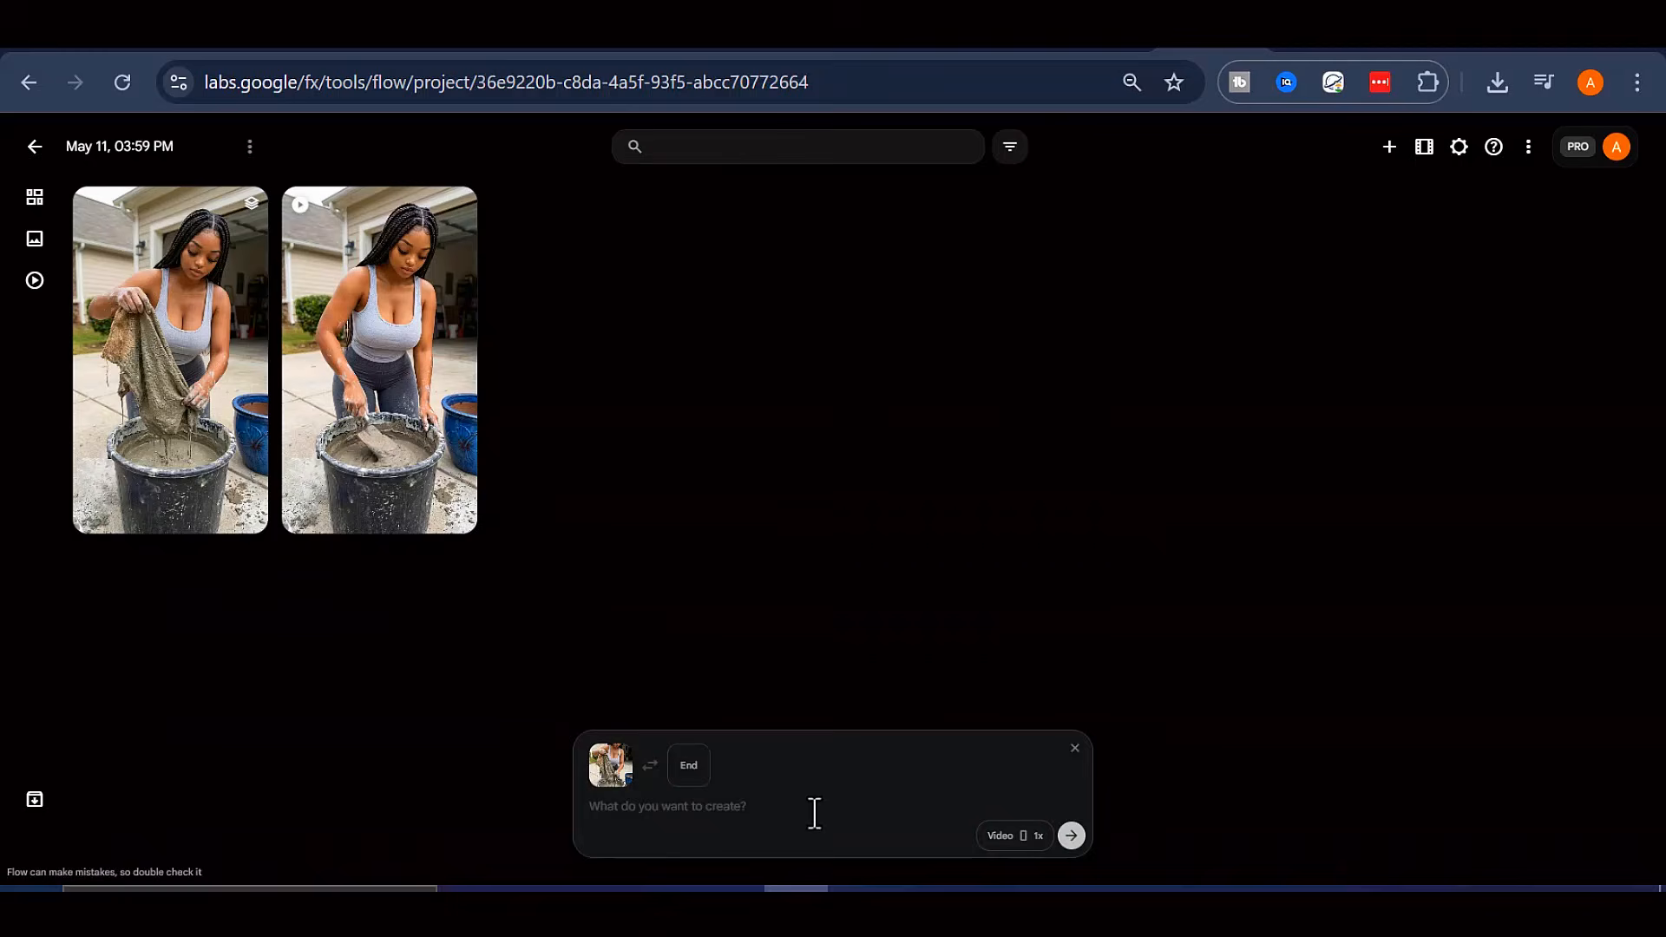
right_click(813, 813)
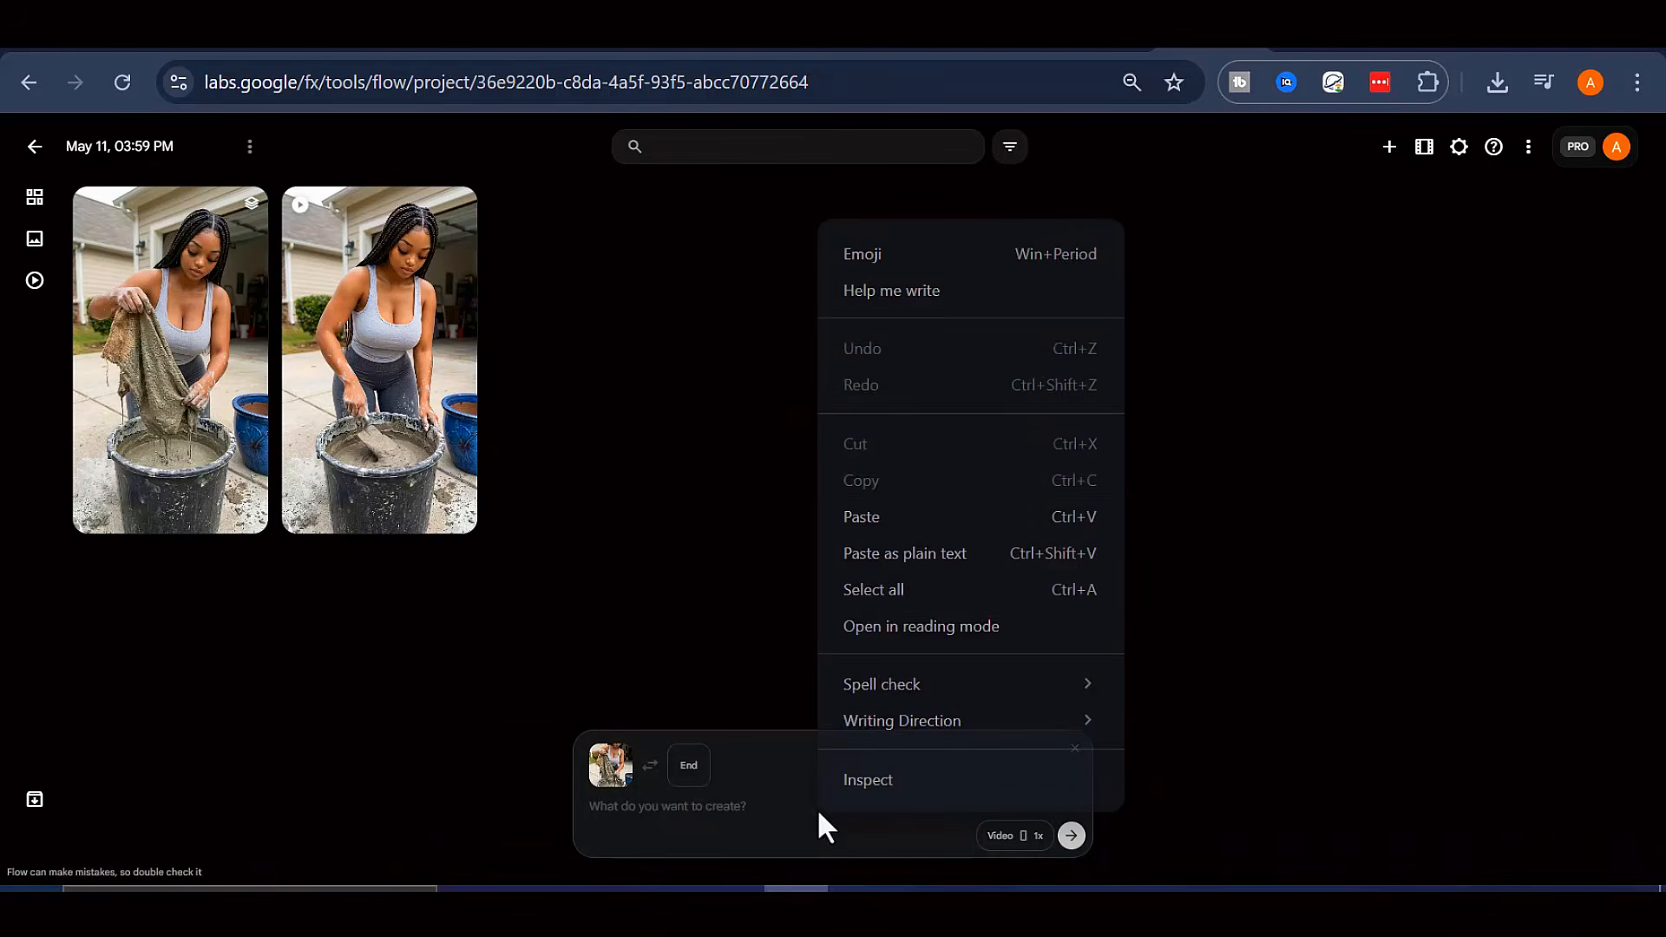
left_click(861, 523)
left_click(1071, 836)
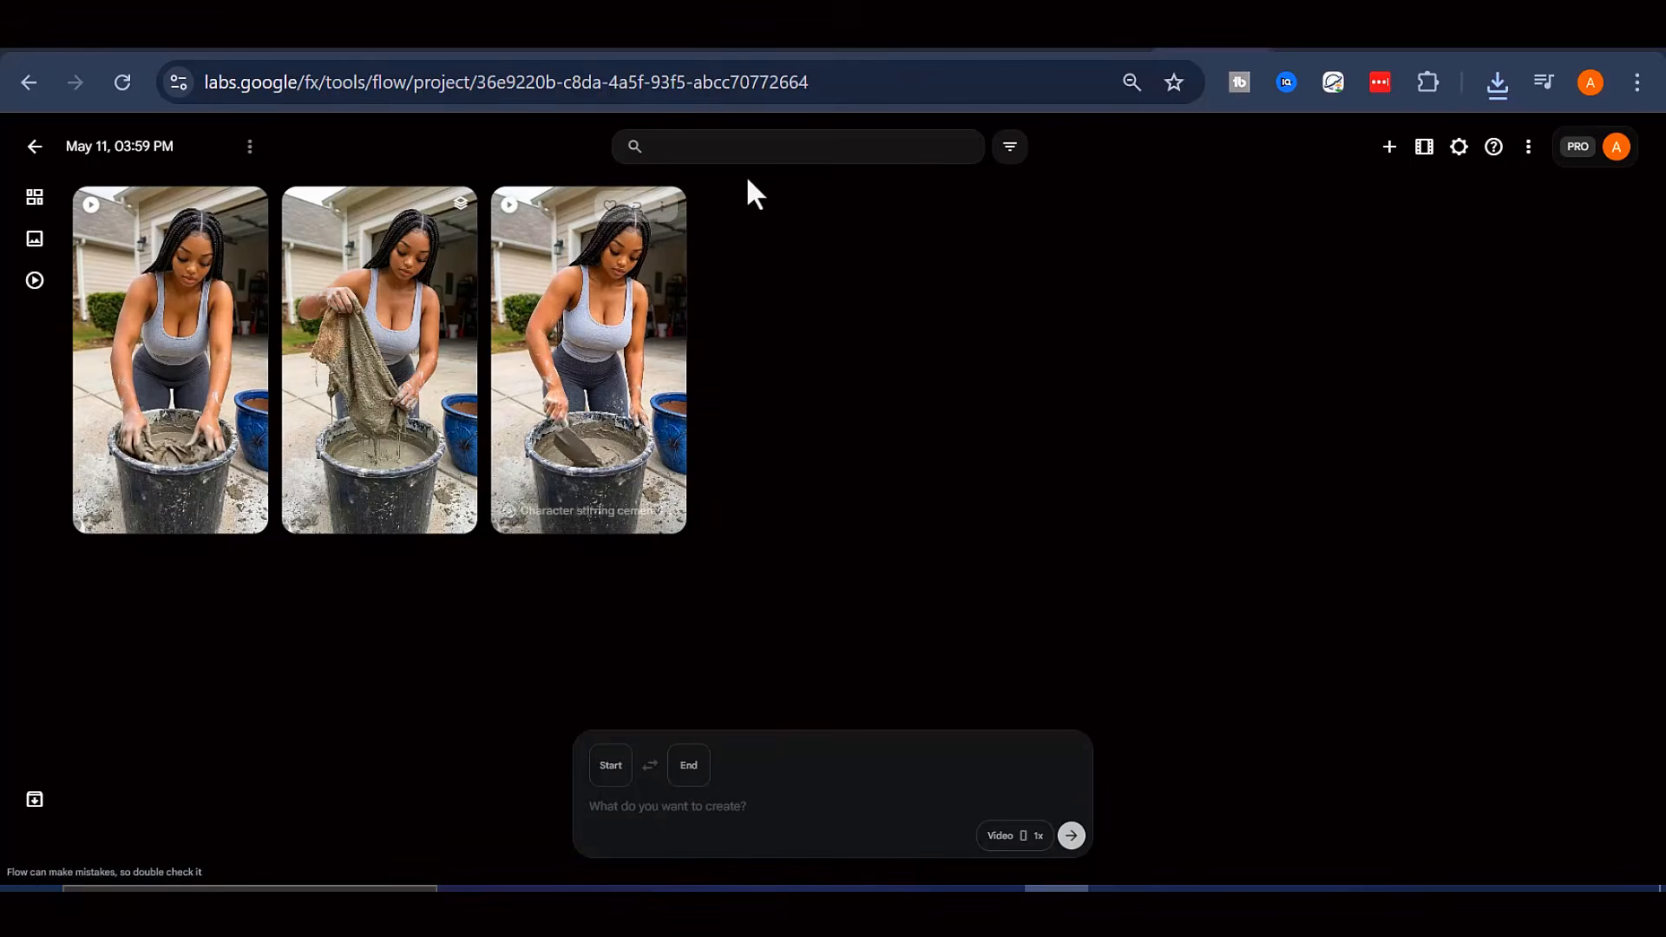
- Scroll to the following prompts in ChatGPT, and return from the covered-bucket image to the project overview in Flow
key("ctrl+Tab")
scroll(651, 338, "down", 2)
scroll(736, 349, "down", 2)
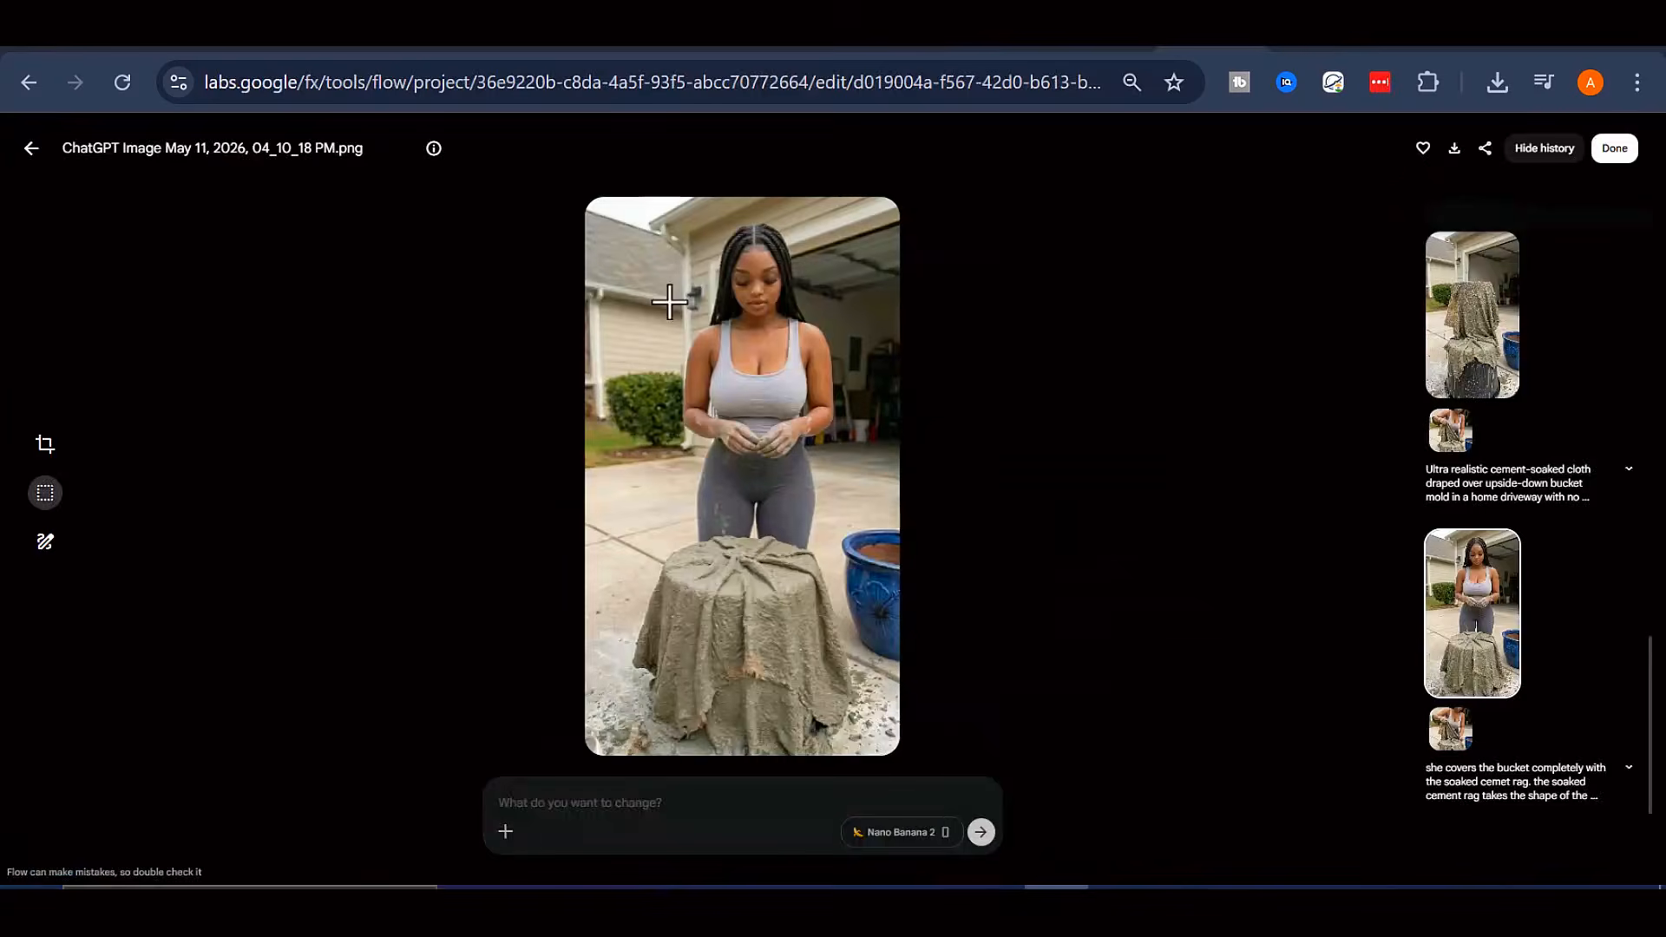
left_click(35, 155)
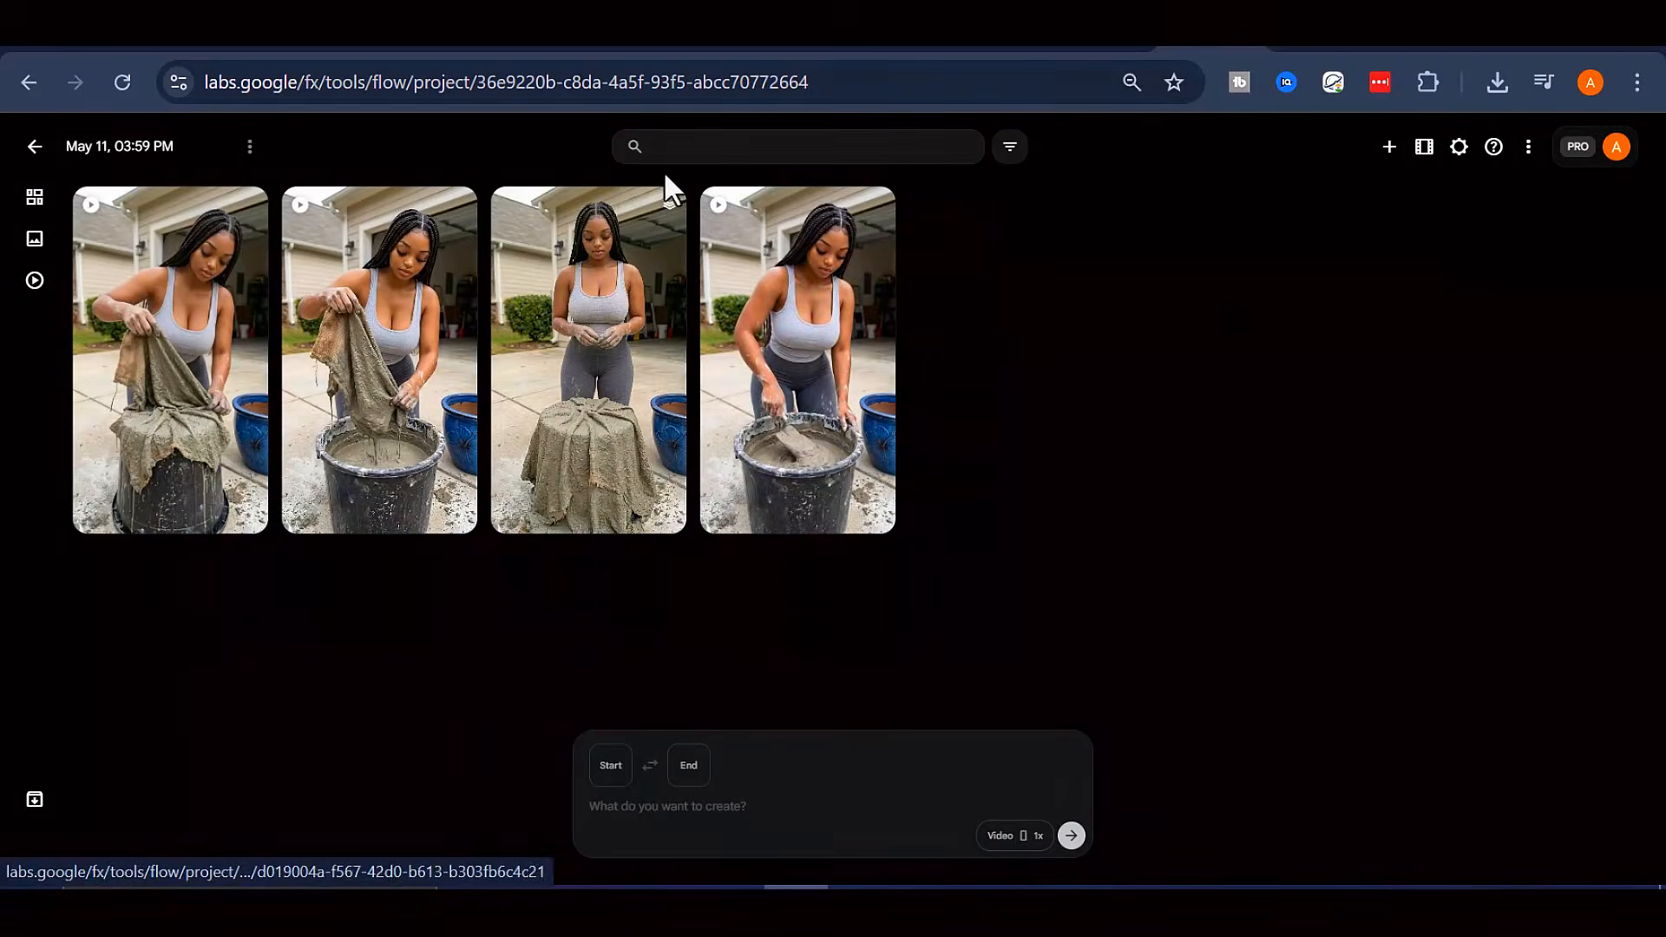
right_click(612, 295)
left_click(669, 330)
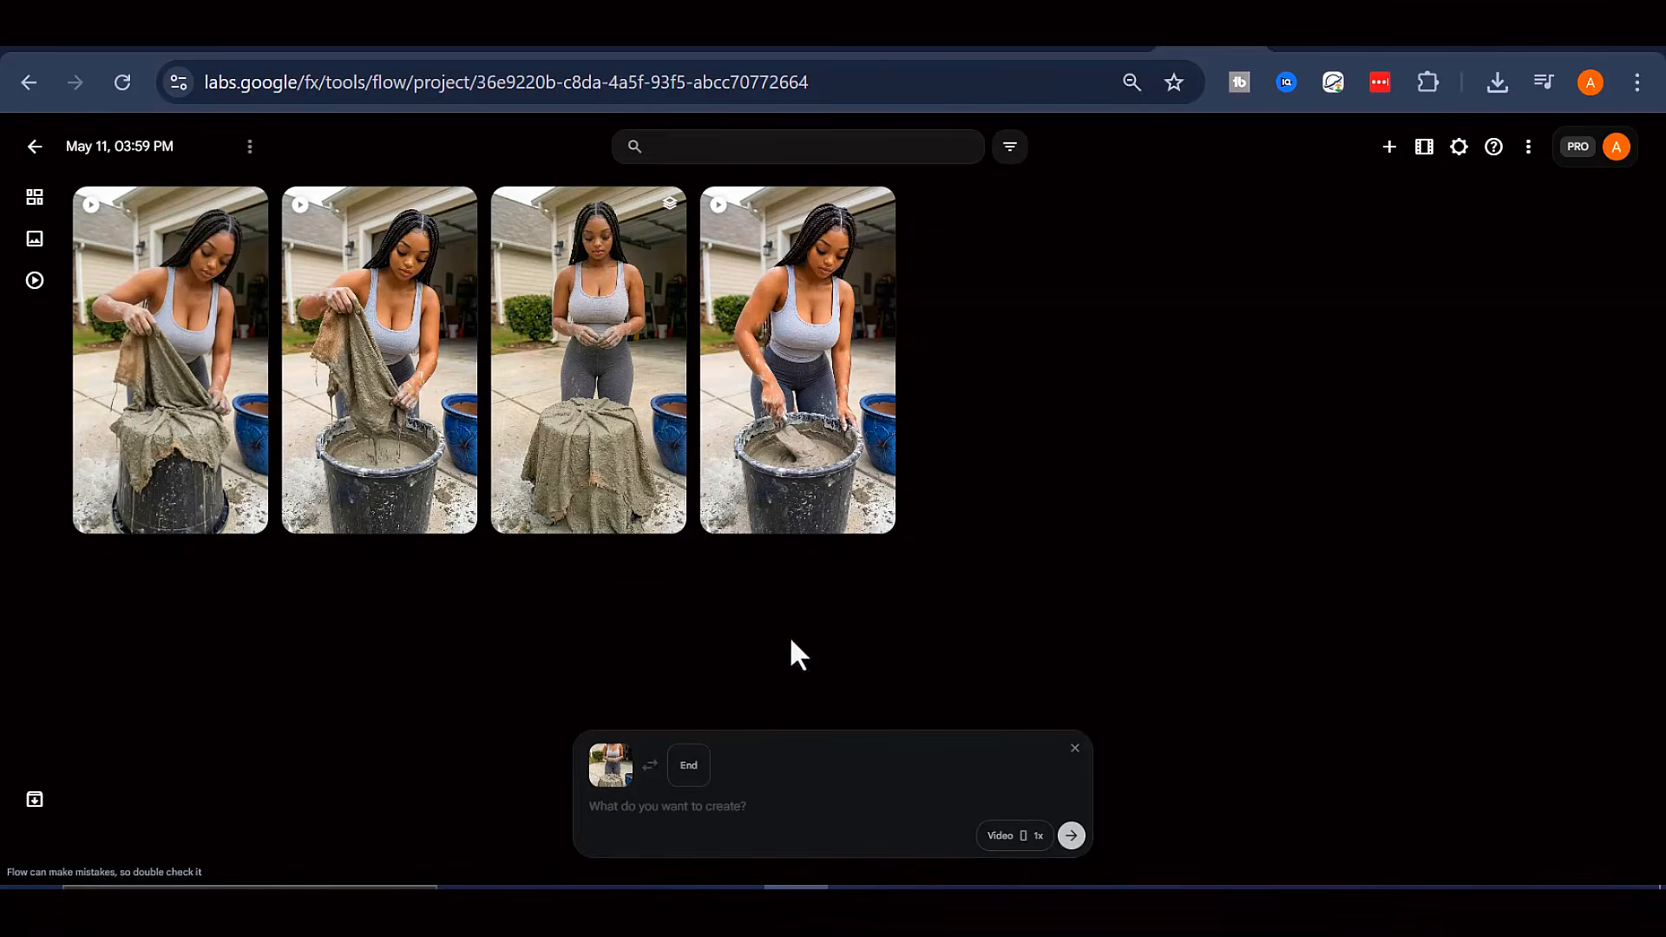
left_click(611, 765)
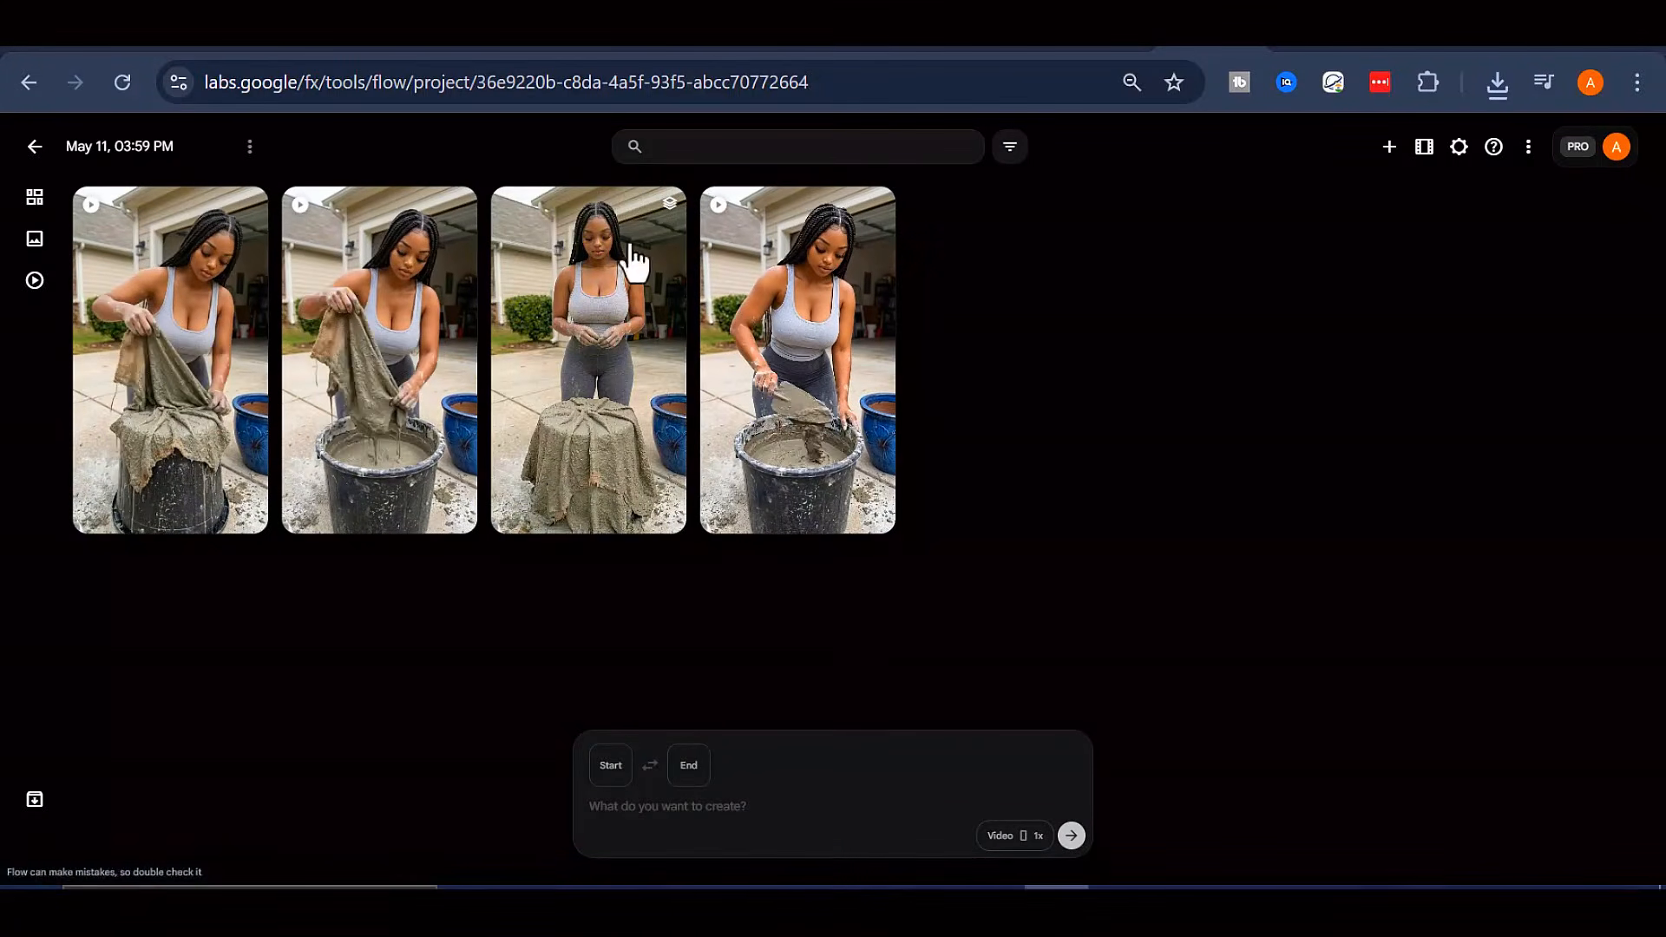
- Set the covered-bucket image as the video's end frame and upload the image of the character draping the cloth as its start frame
left_click_drag(595, 372, 956, 799)
left_click(613, 775)
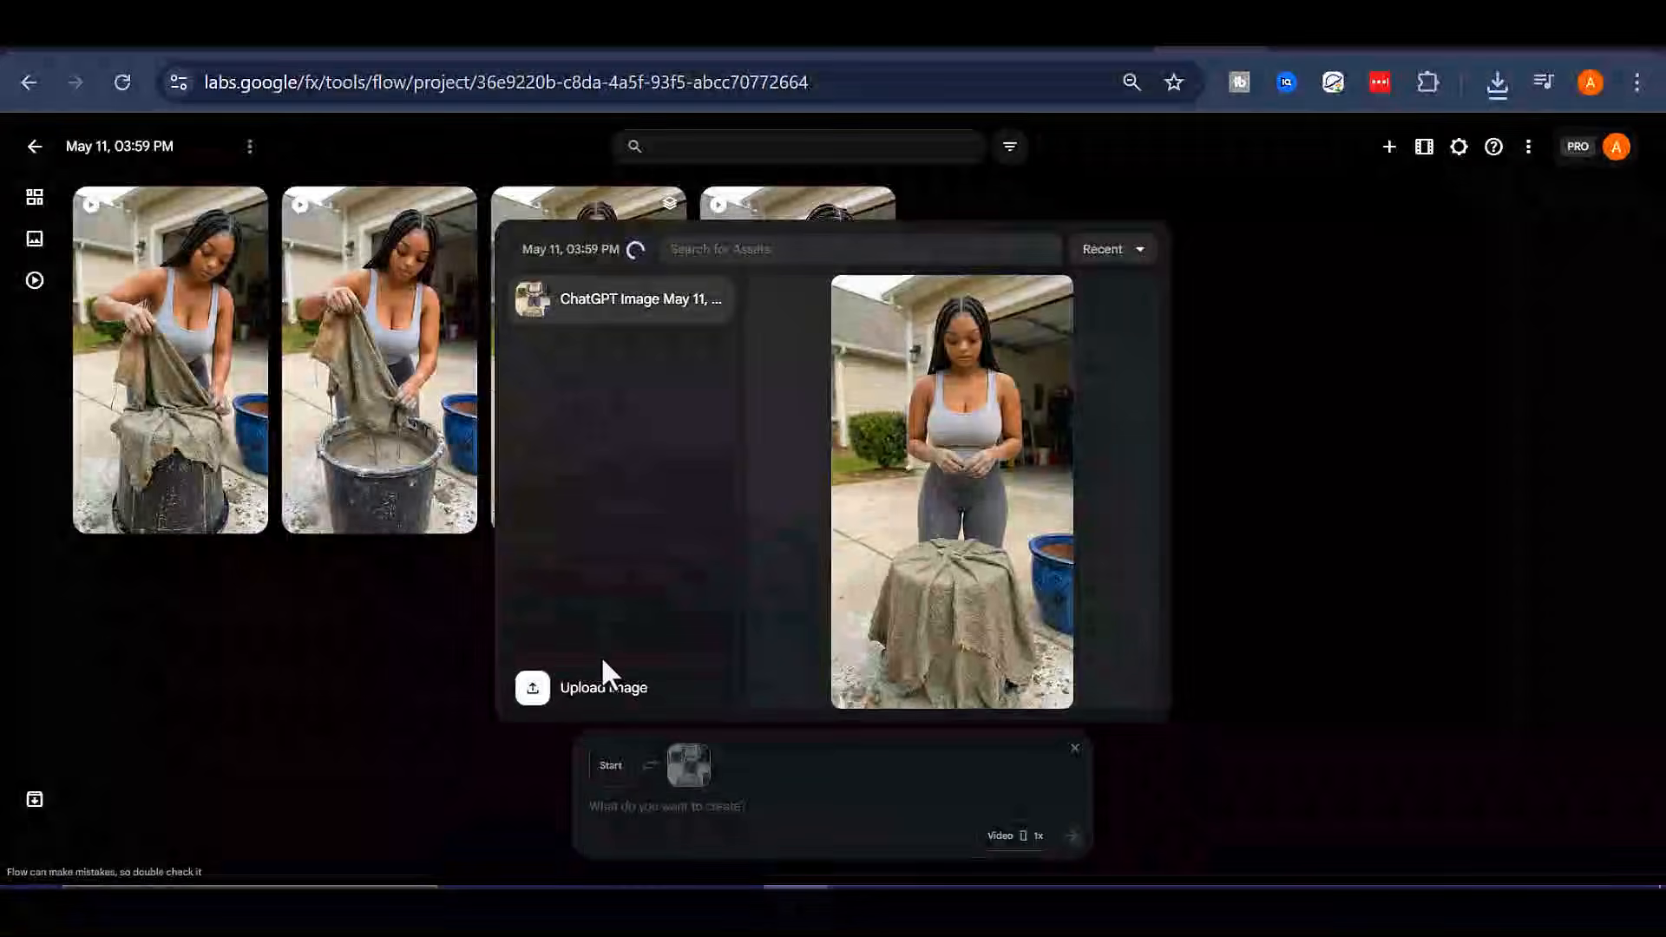
left_click(601, 695)
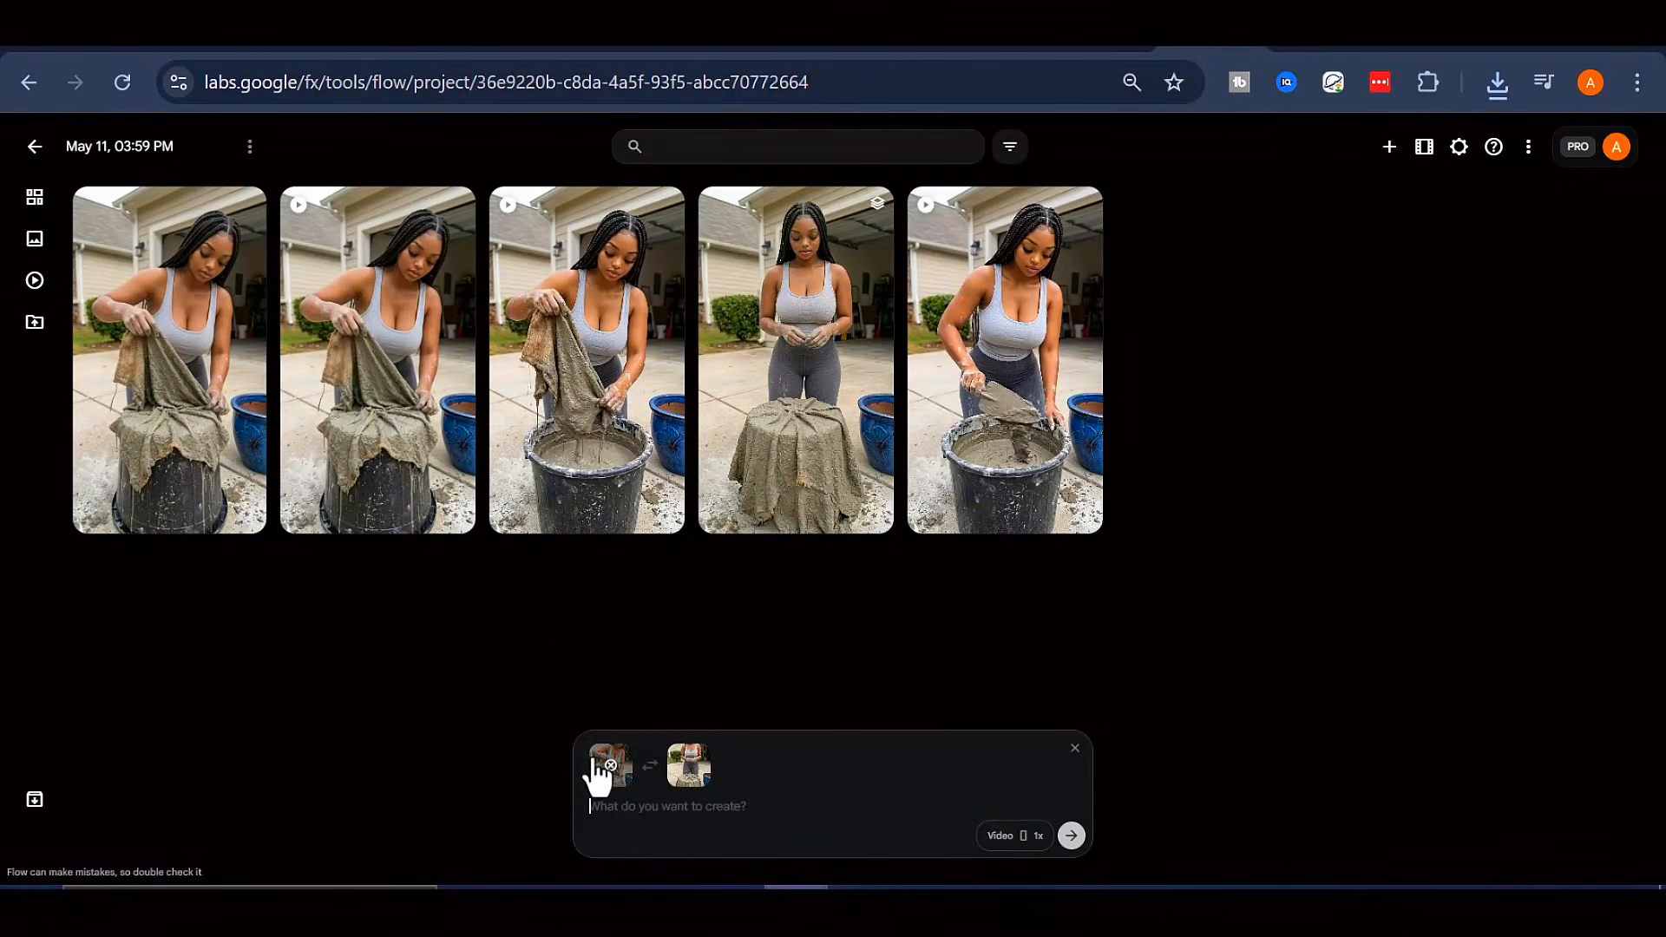
left_click_drag(599, 775, 690, 776)
- Paste the copied video prompt for draping the cloth over the bucket and generate the video
right_click(664, 809)
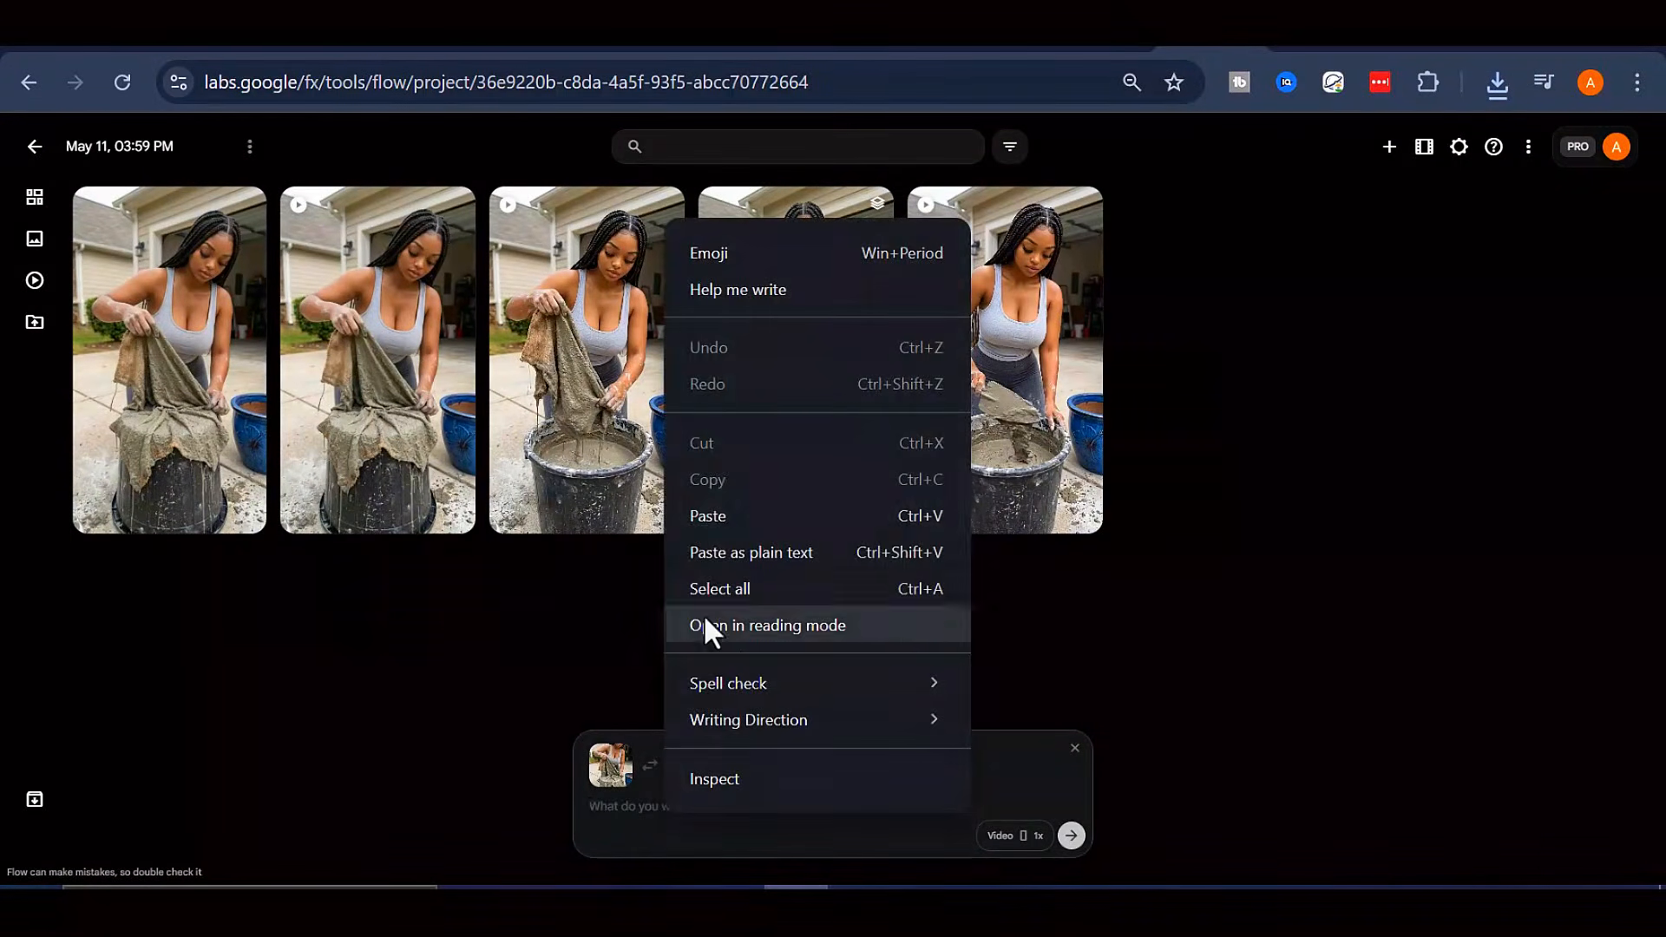
left_click(720, 517)
left_click(1071, 837)
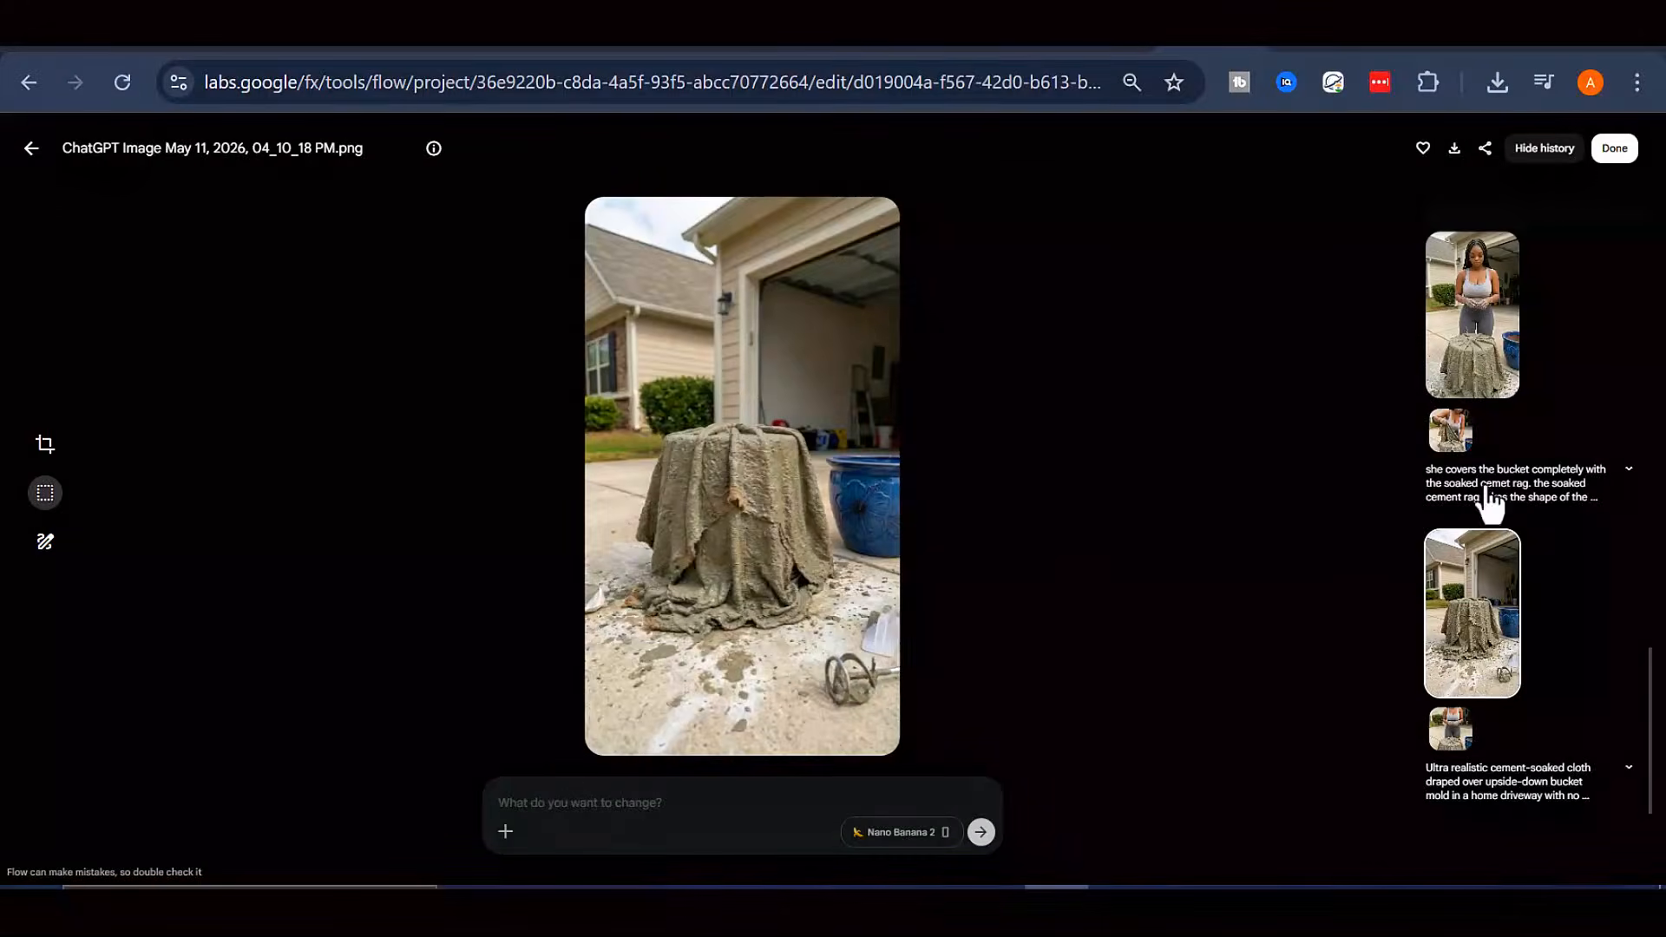
- Set the draped-bucket image without a person as the end frame and upload the image of the character behind the covered bucket as the start frame
left_click(1480, 331)
left_click(1465, 636)
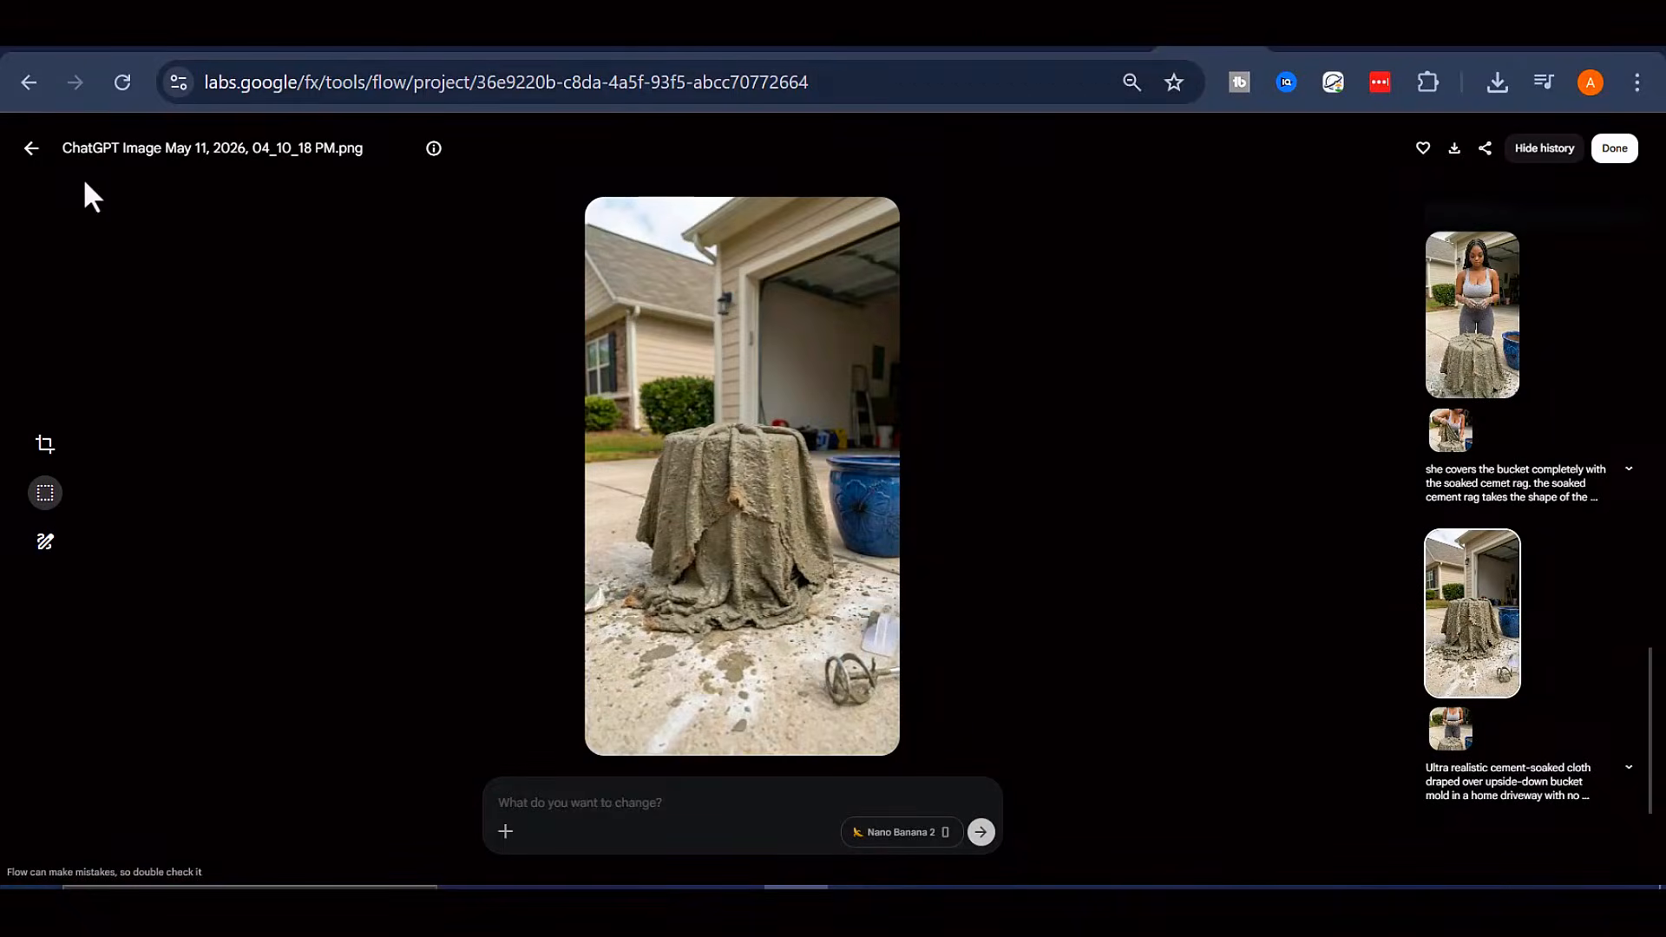
left_click(32, 149)
left_click_drag(985, 277, 963, 802)
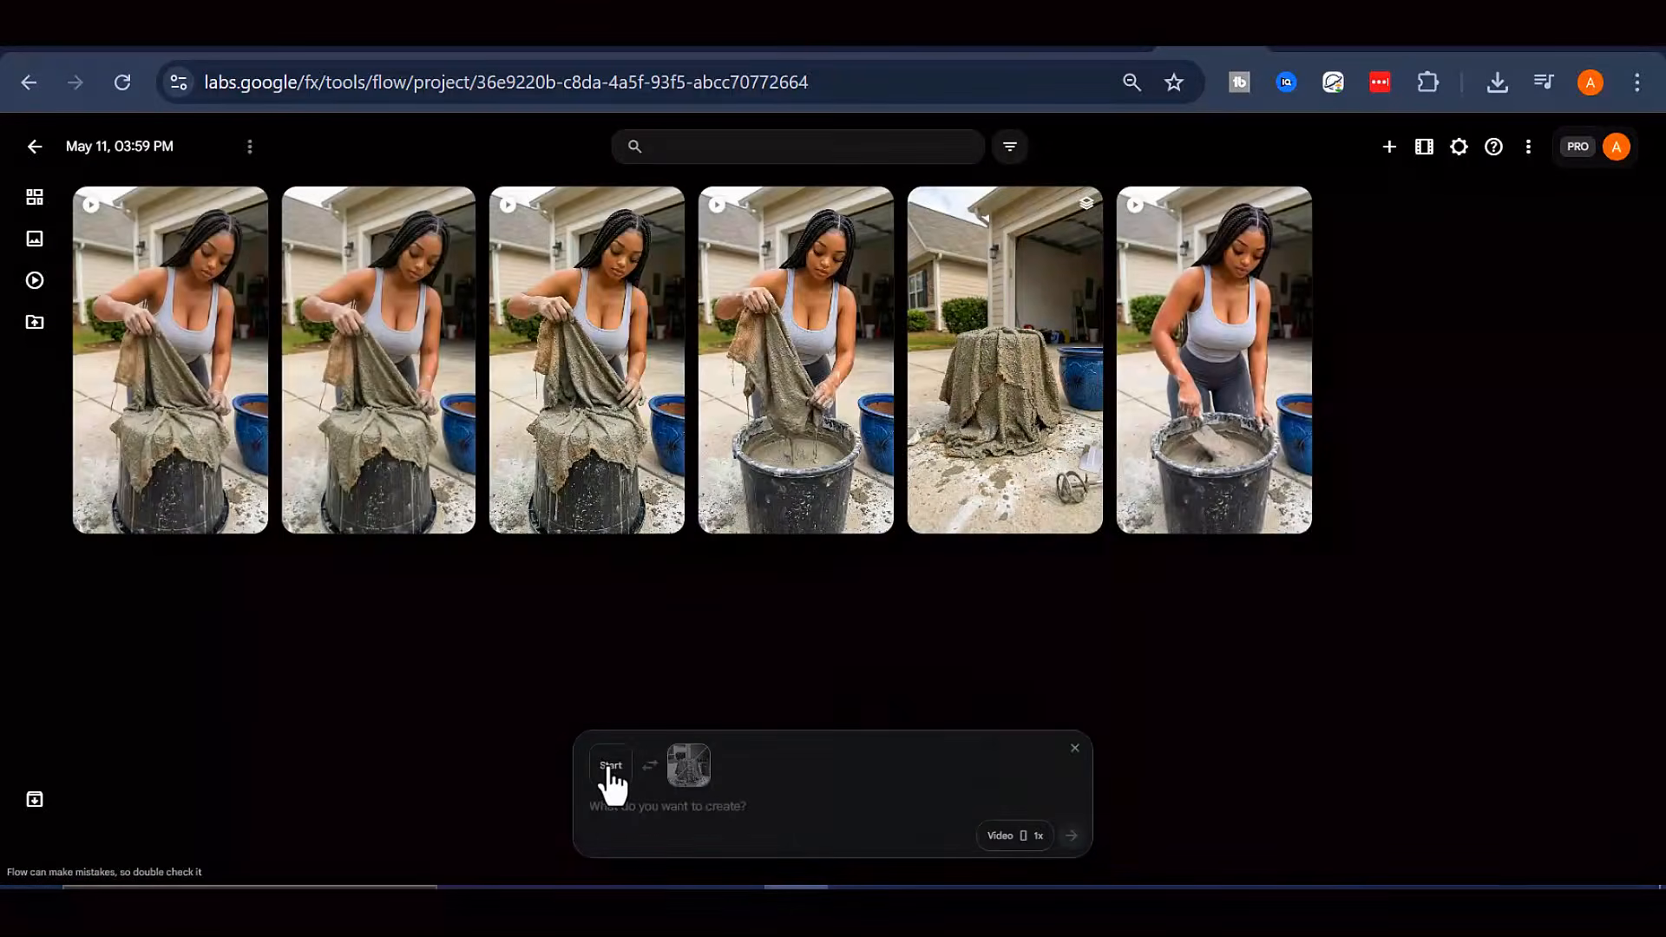
left_click(610, 768)
left_click(605, 687)
double_click(635, 120)
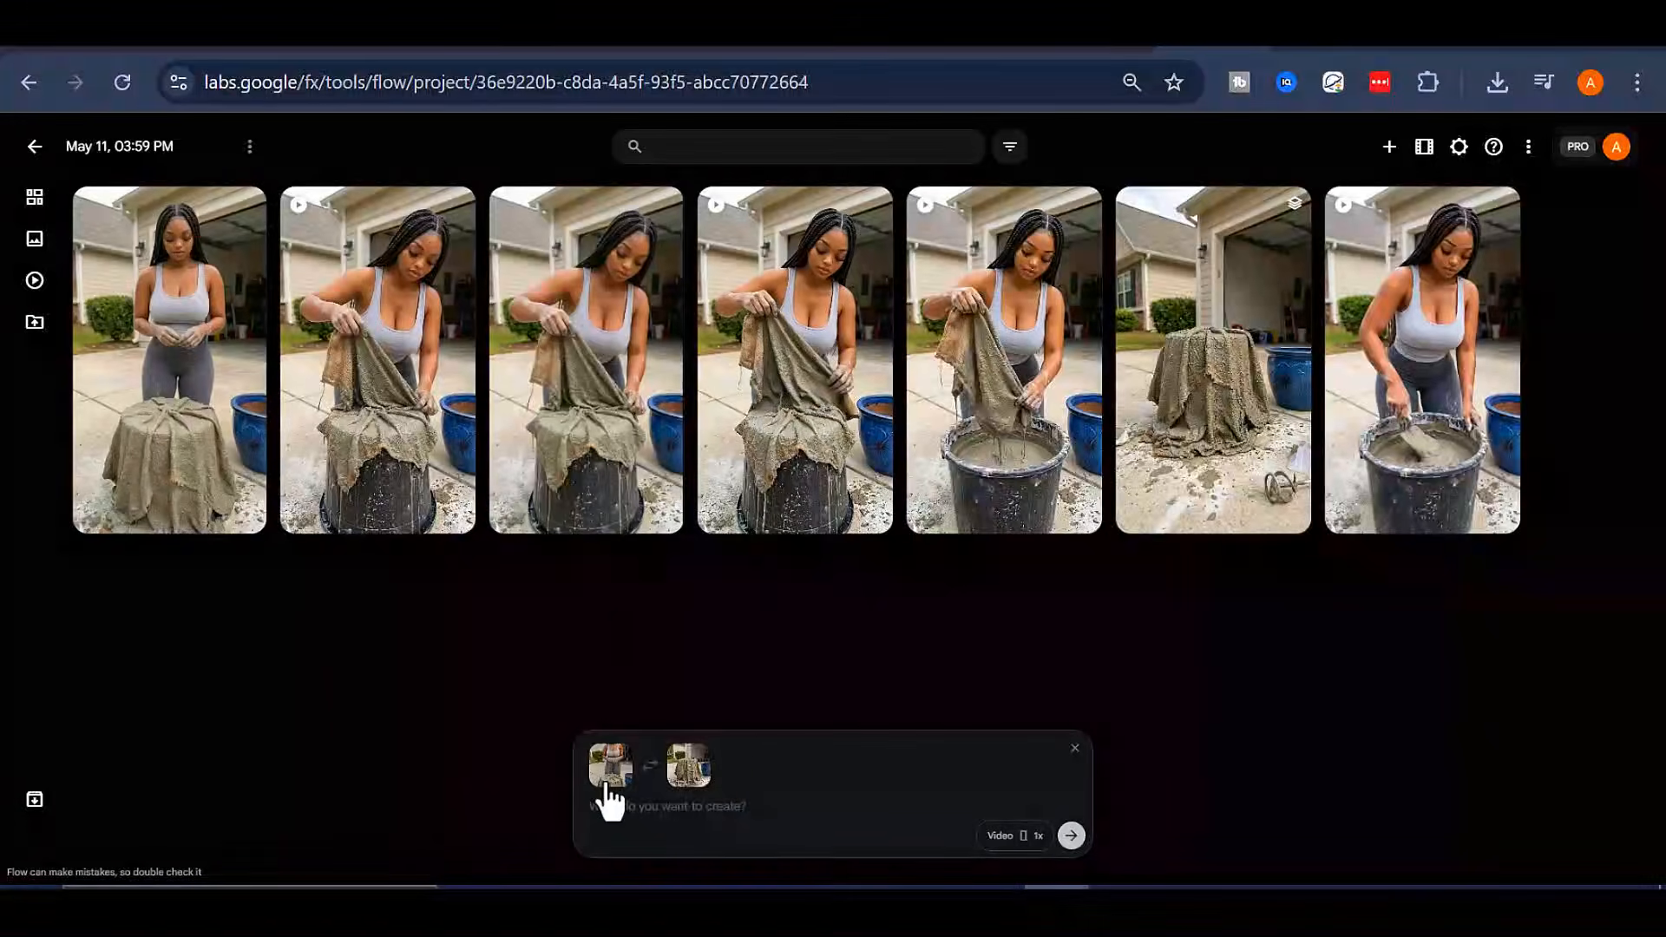
- Paste the prompt for a static cinematic shot of cement-soaked cloth hardening over the bucket mold, and generate the video
right_click(679, 800)
left_click(711, 510)
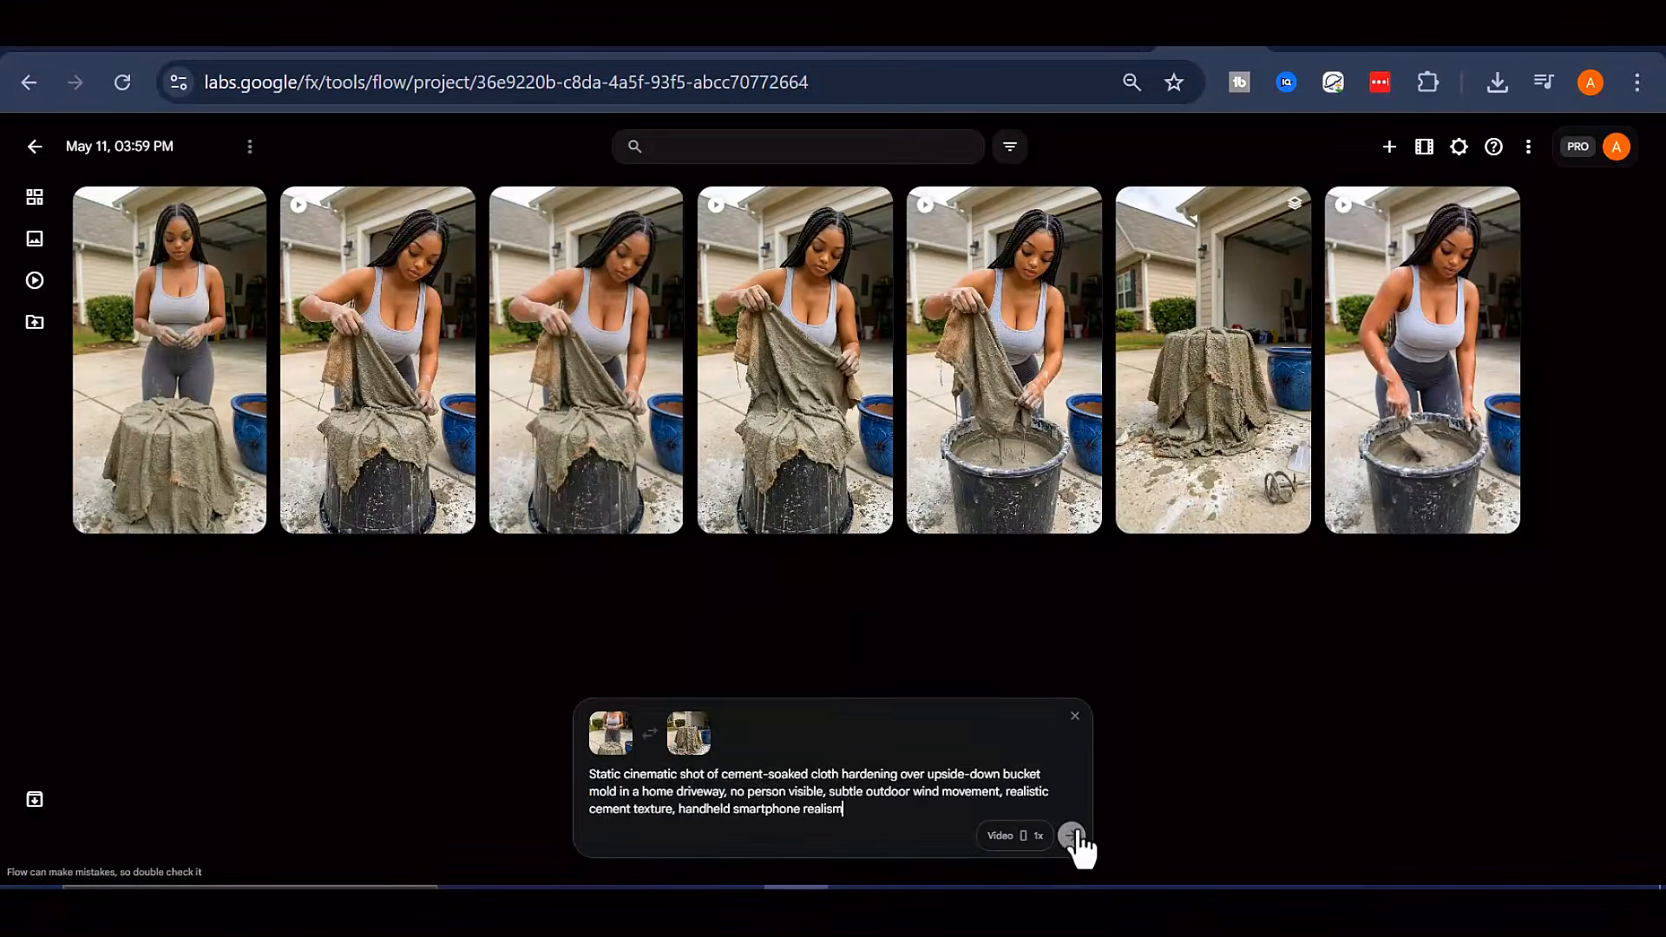
left_click(1073, 836)
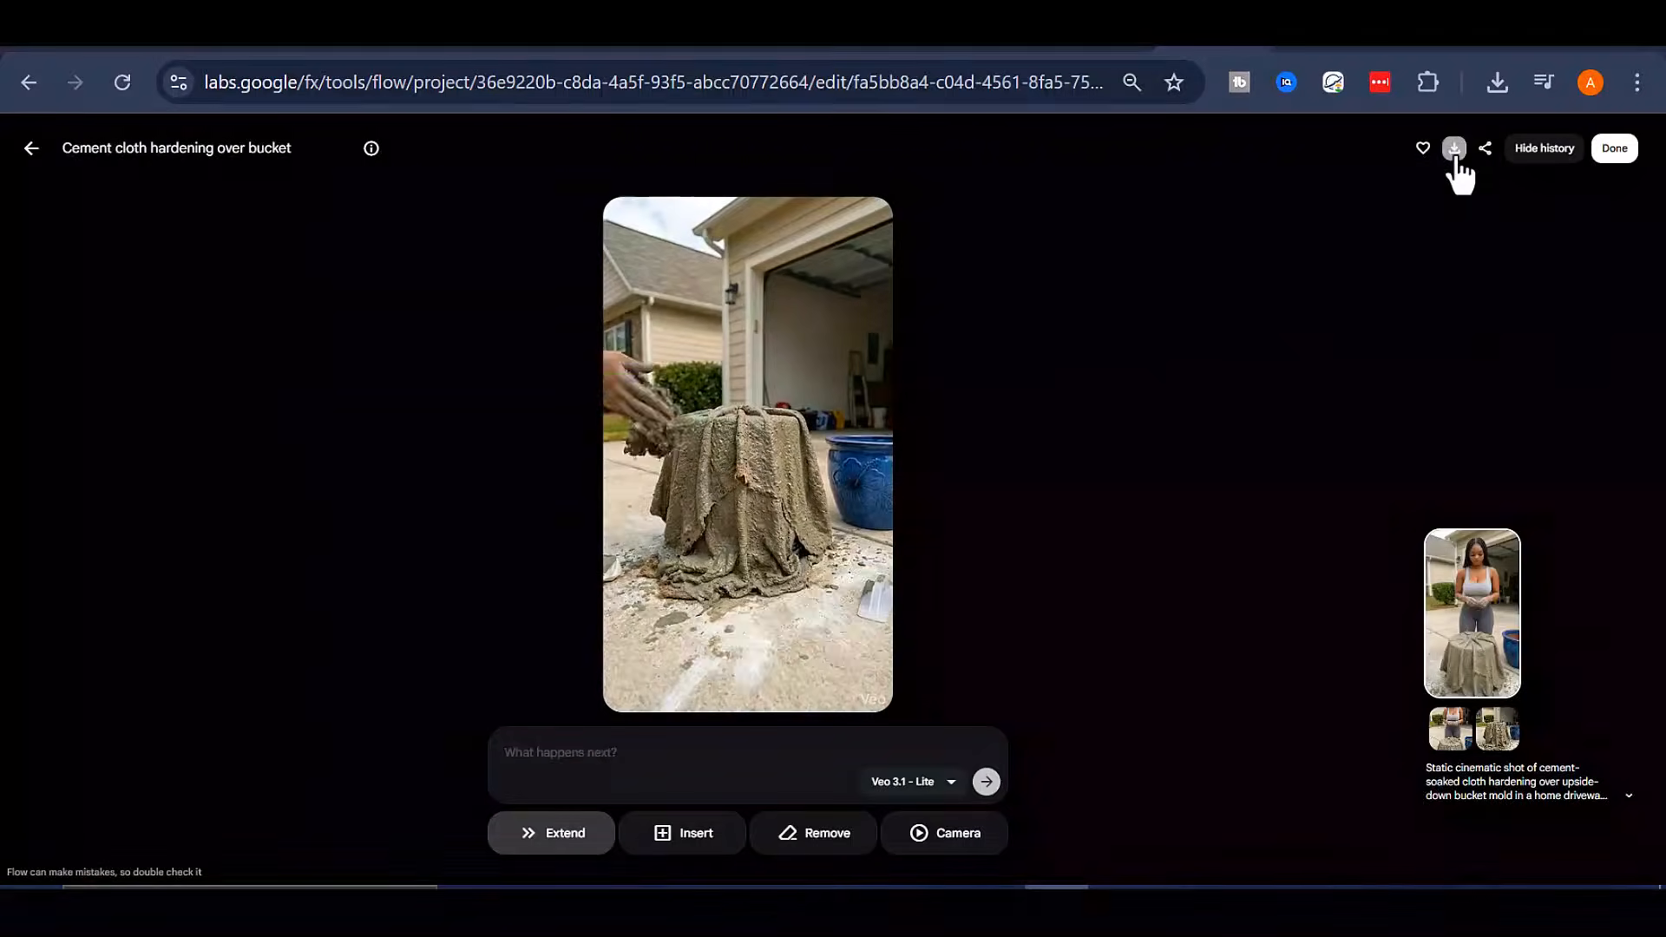
- Download the generated video of the cement cloth hardening over the bucket
left_click(1454, 148)
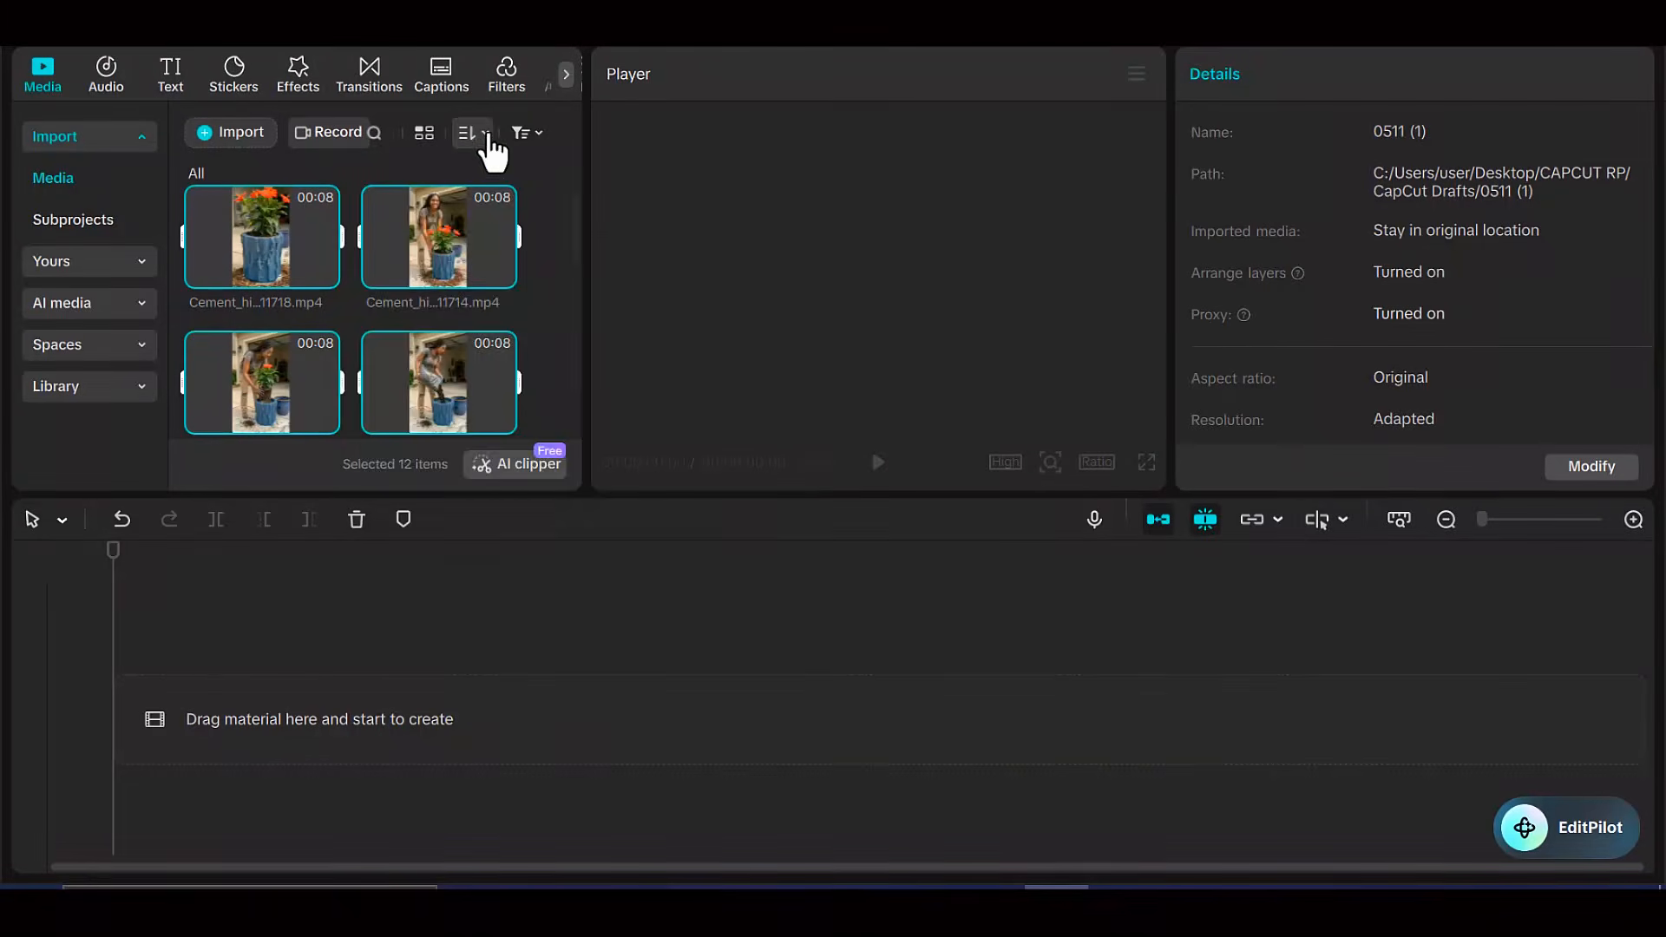
- In CapCut, sort the imported media by time created and place all 12 selected clips on the empty timeline
left_click(486, 134)
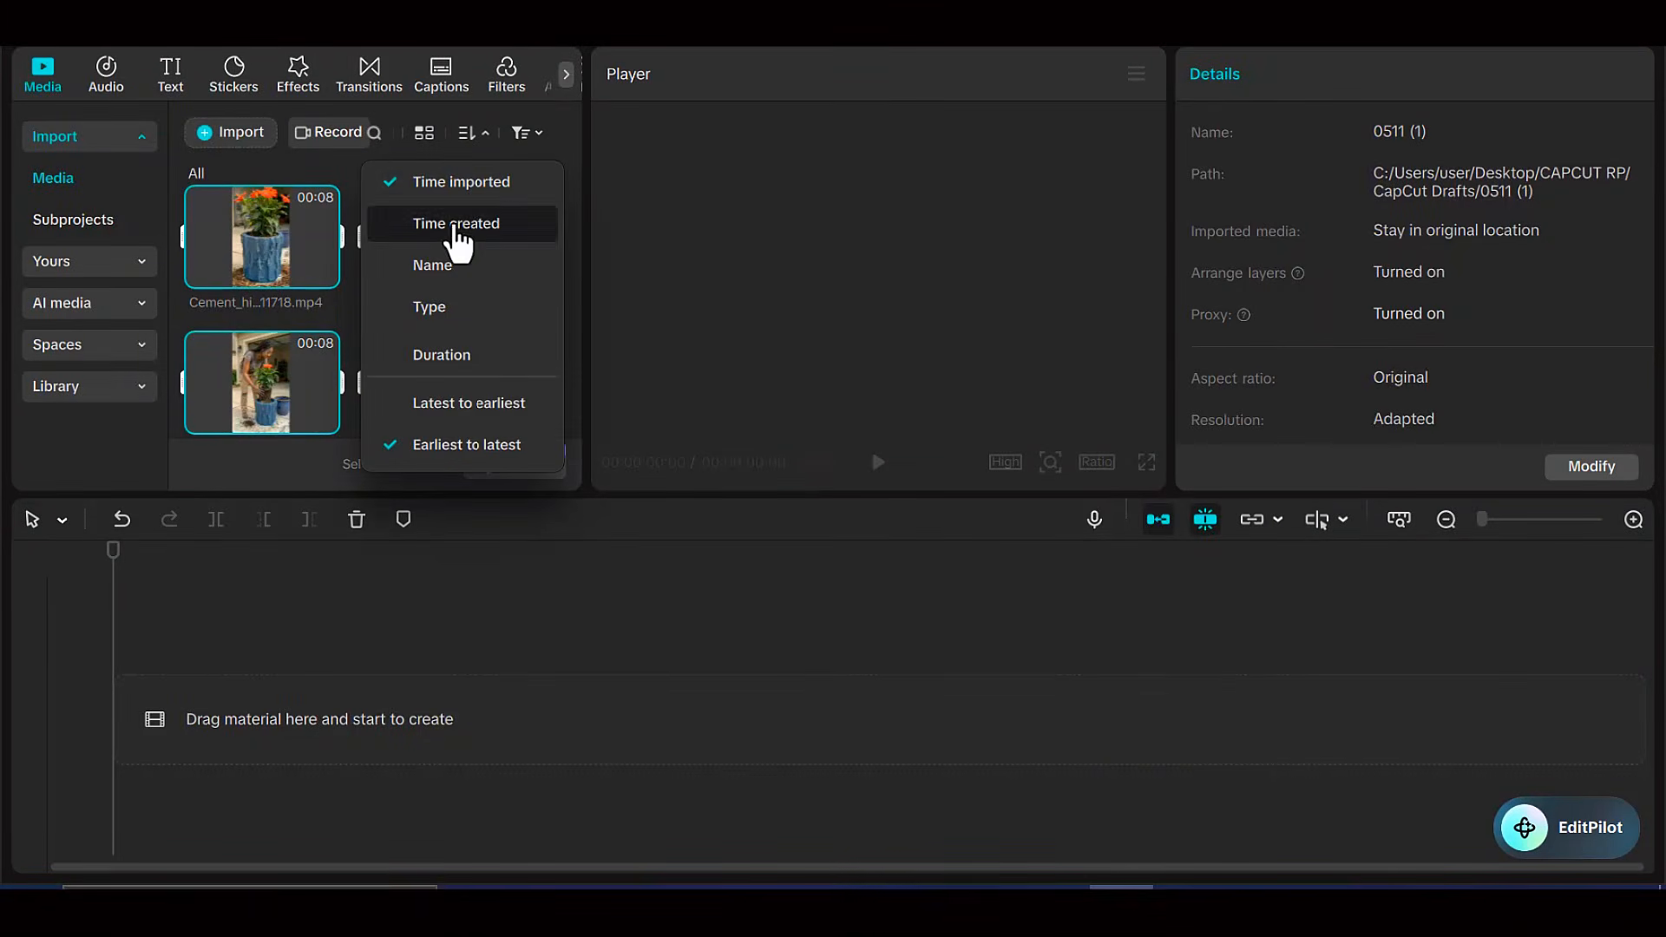
left_click(456, 223)
left_click_drag(260, 247, 252, 745)
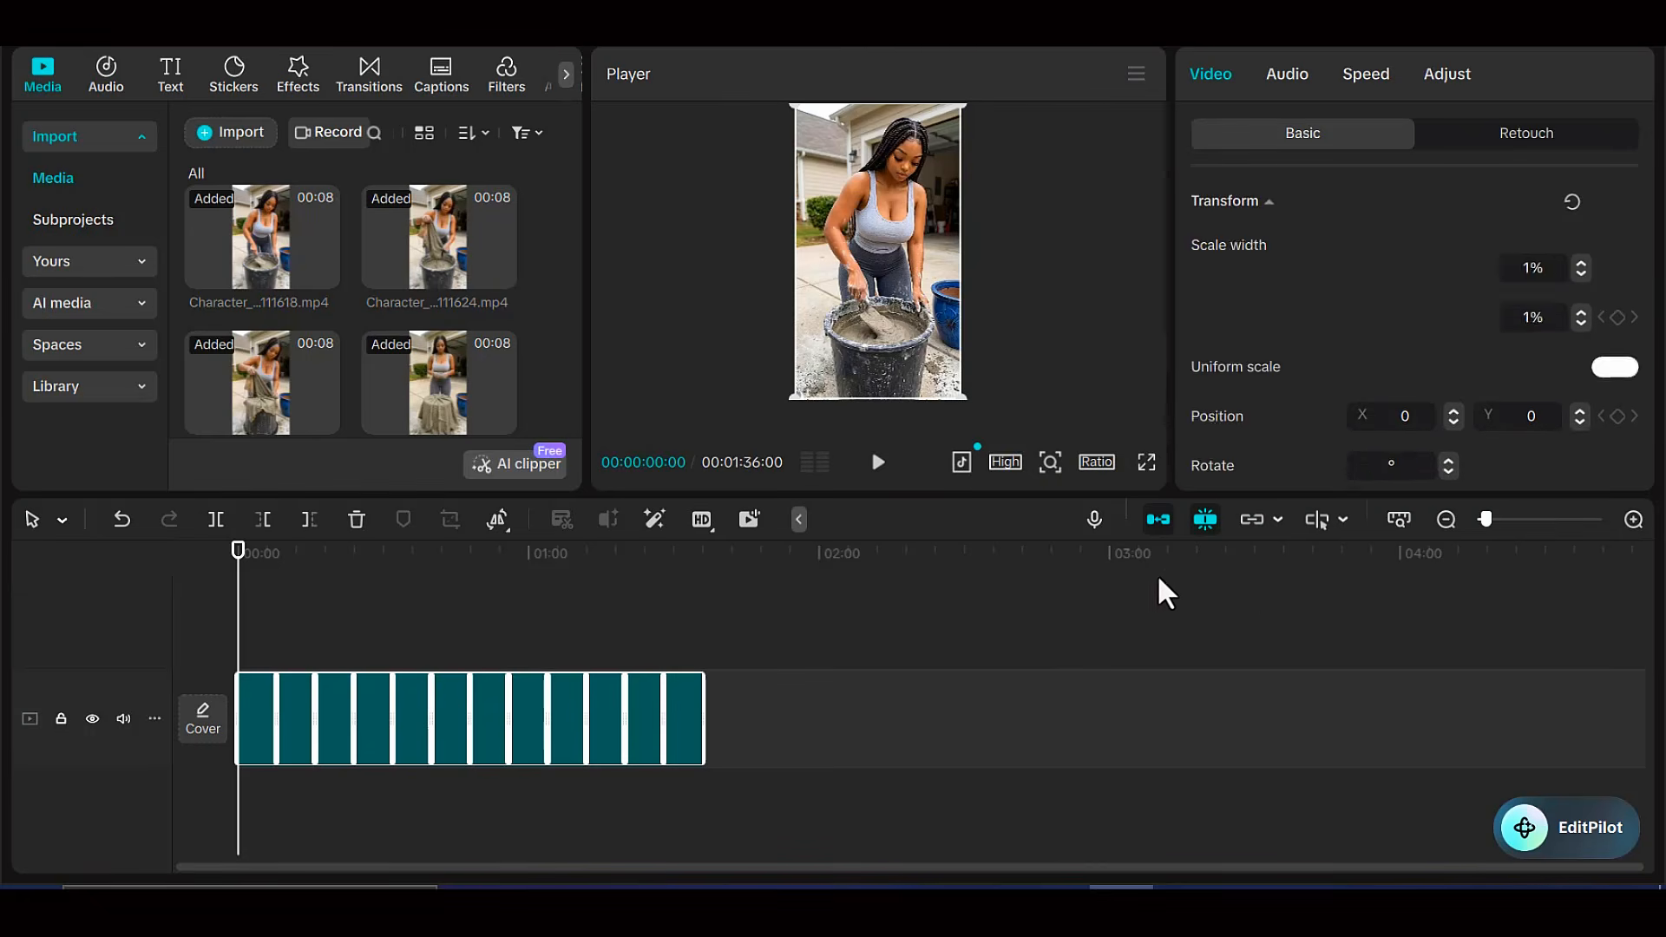
- Scale all the selected timeline clips uniformly to 112% and check the enlarged framing on the final clips
left_click(1633, 520)
left_click(1633, 521)
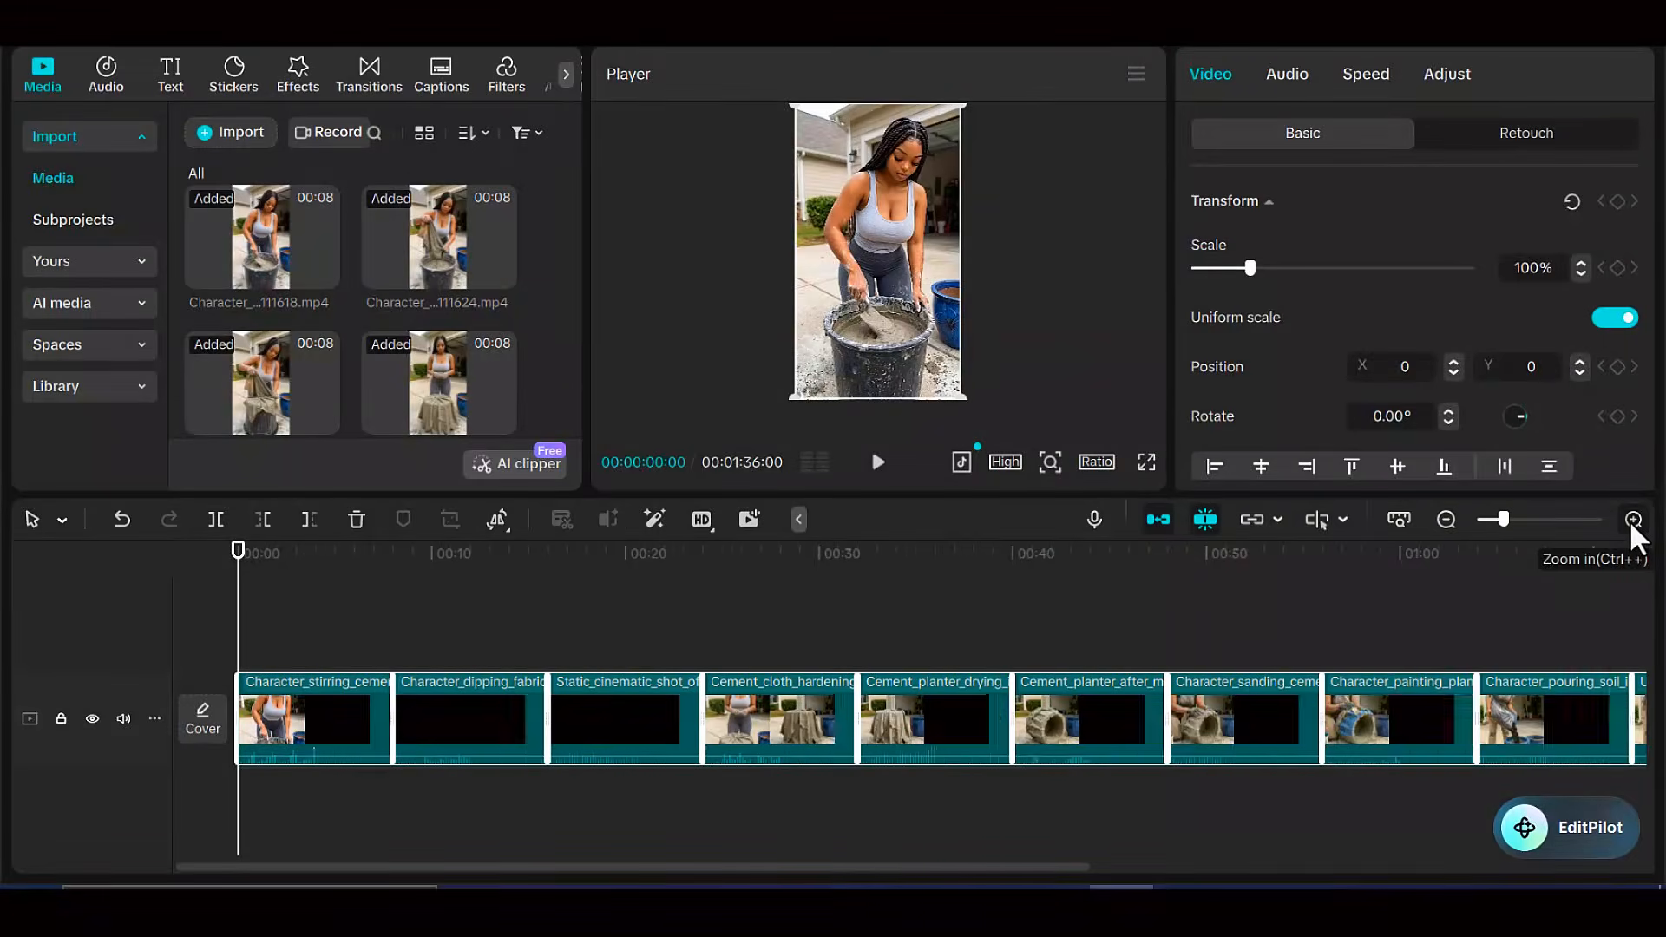
left_click(1444, 523)
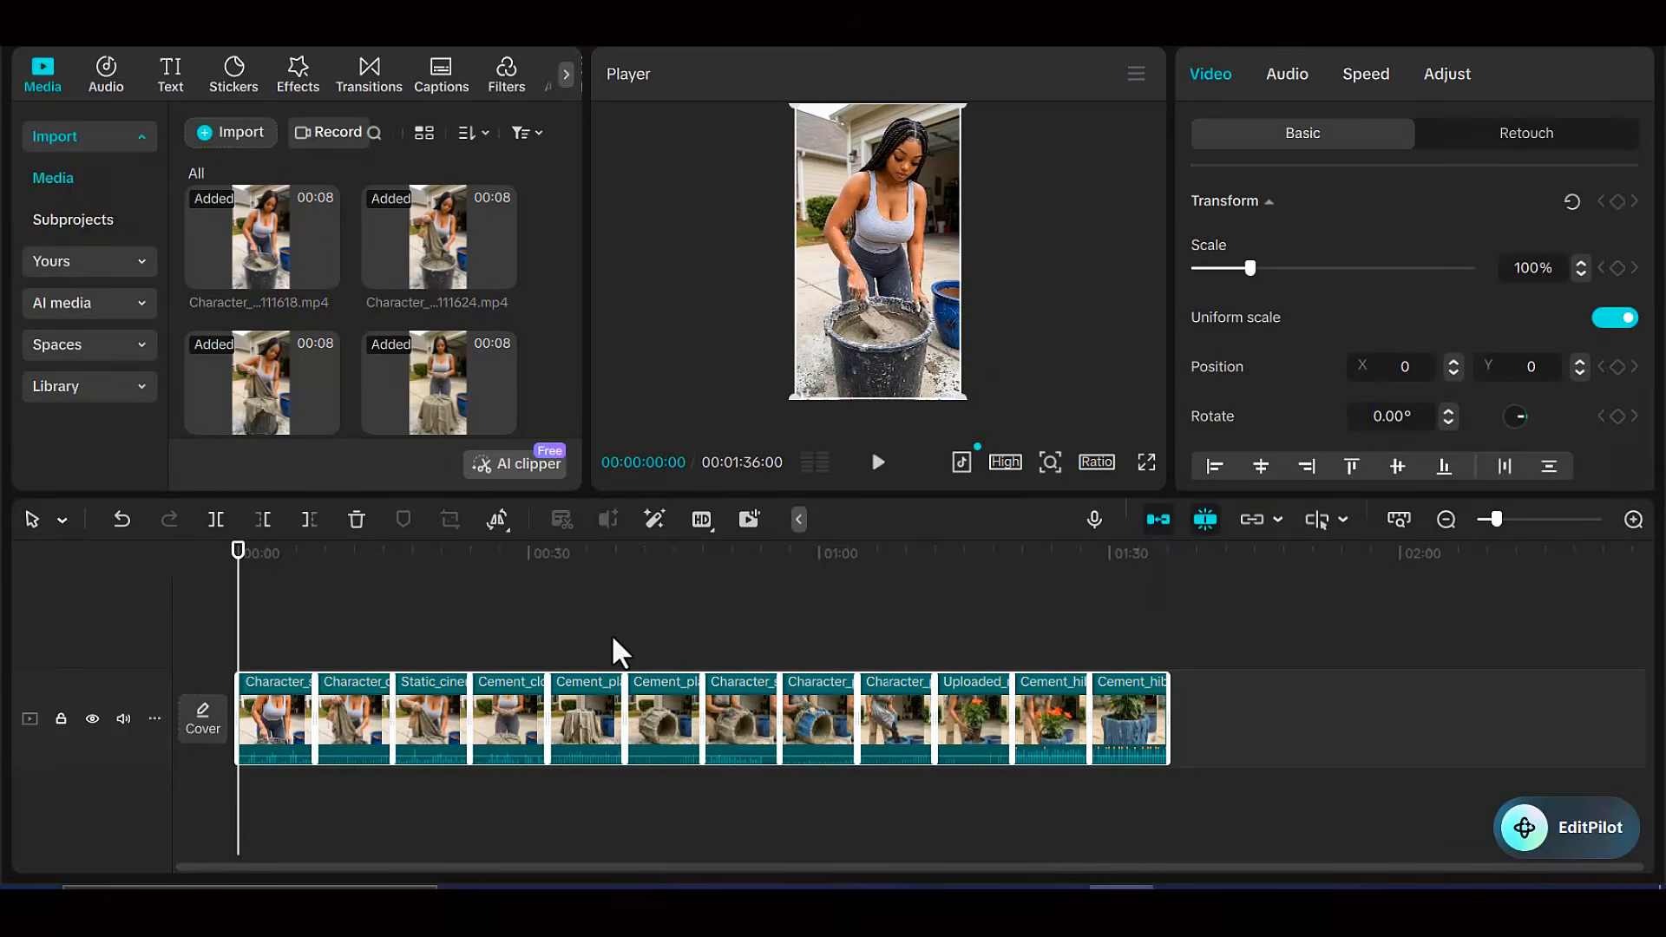
left_click_drag(242, 633, 1058, 659)
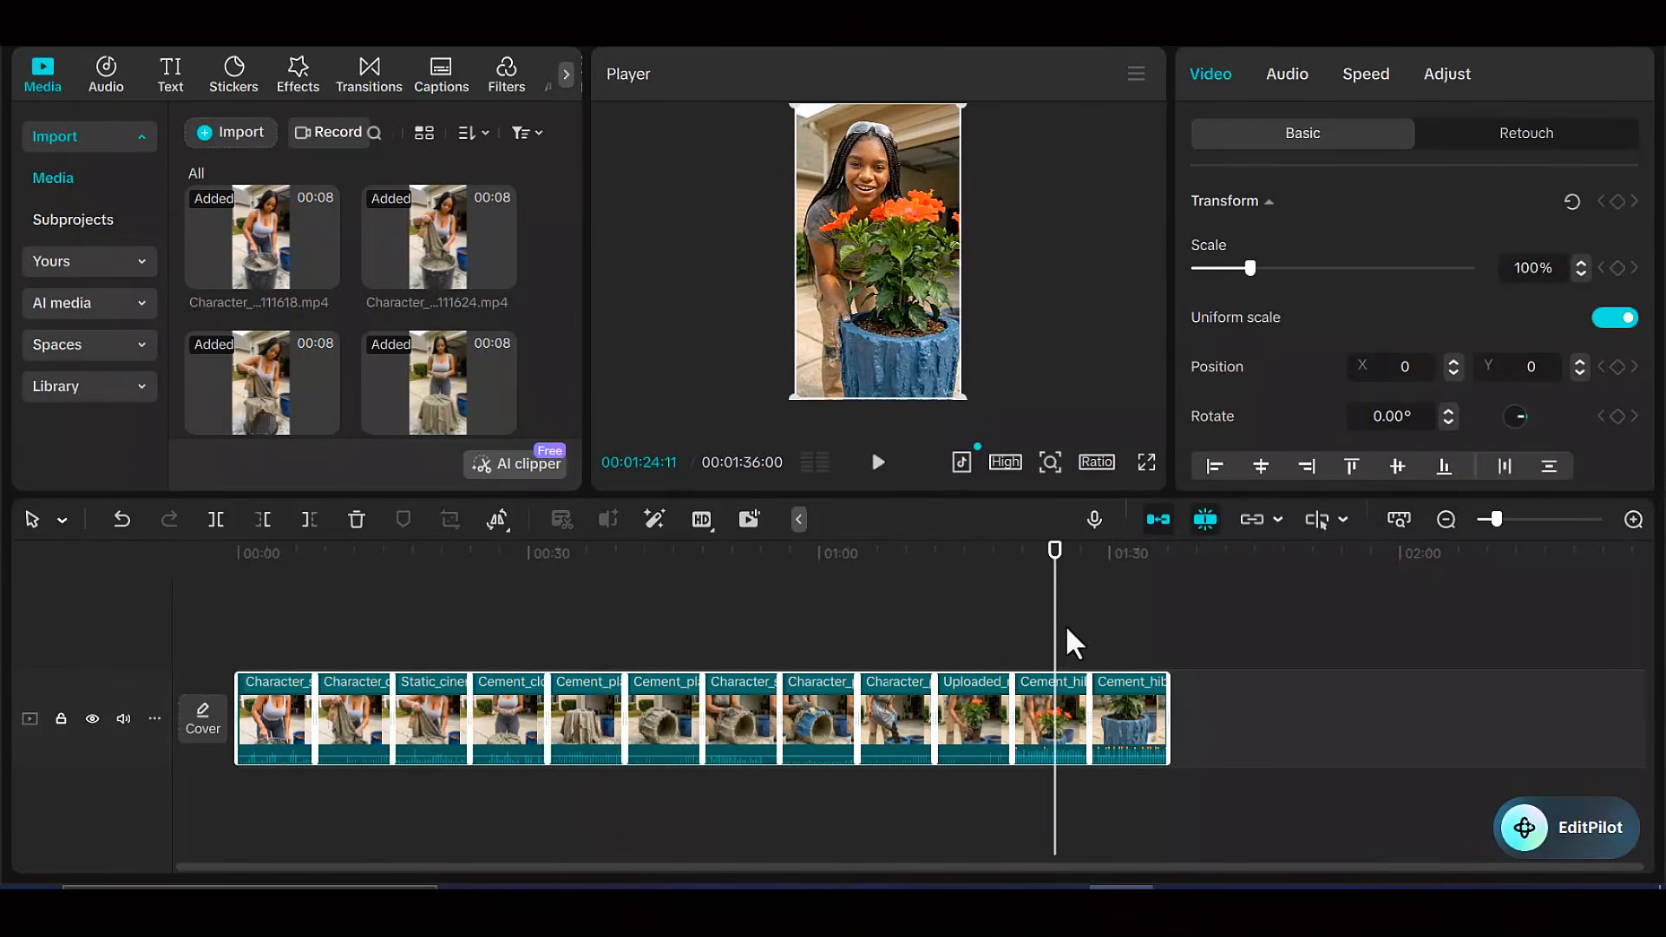
left_click_drag(1250, 268, 1260, 268)
left_click(1581, 275)
left_click(1581, 274)
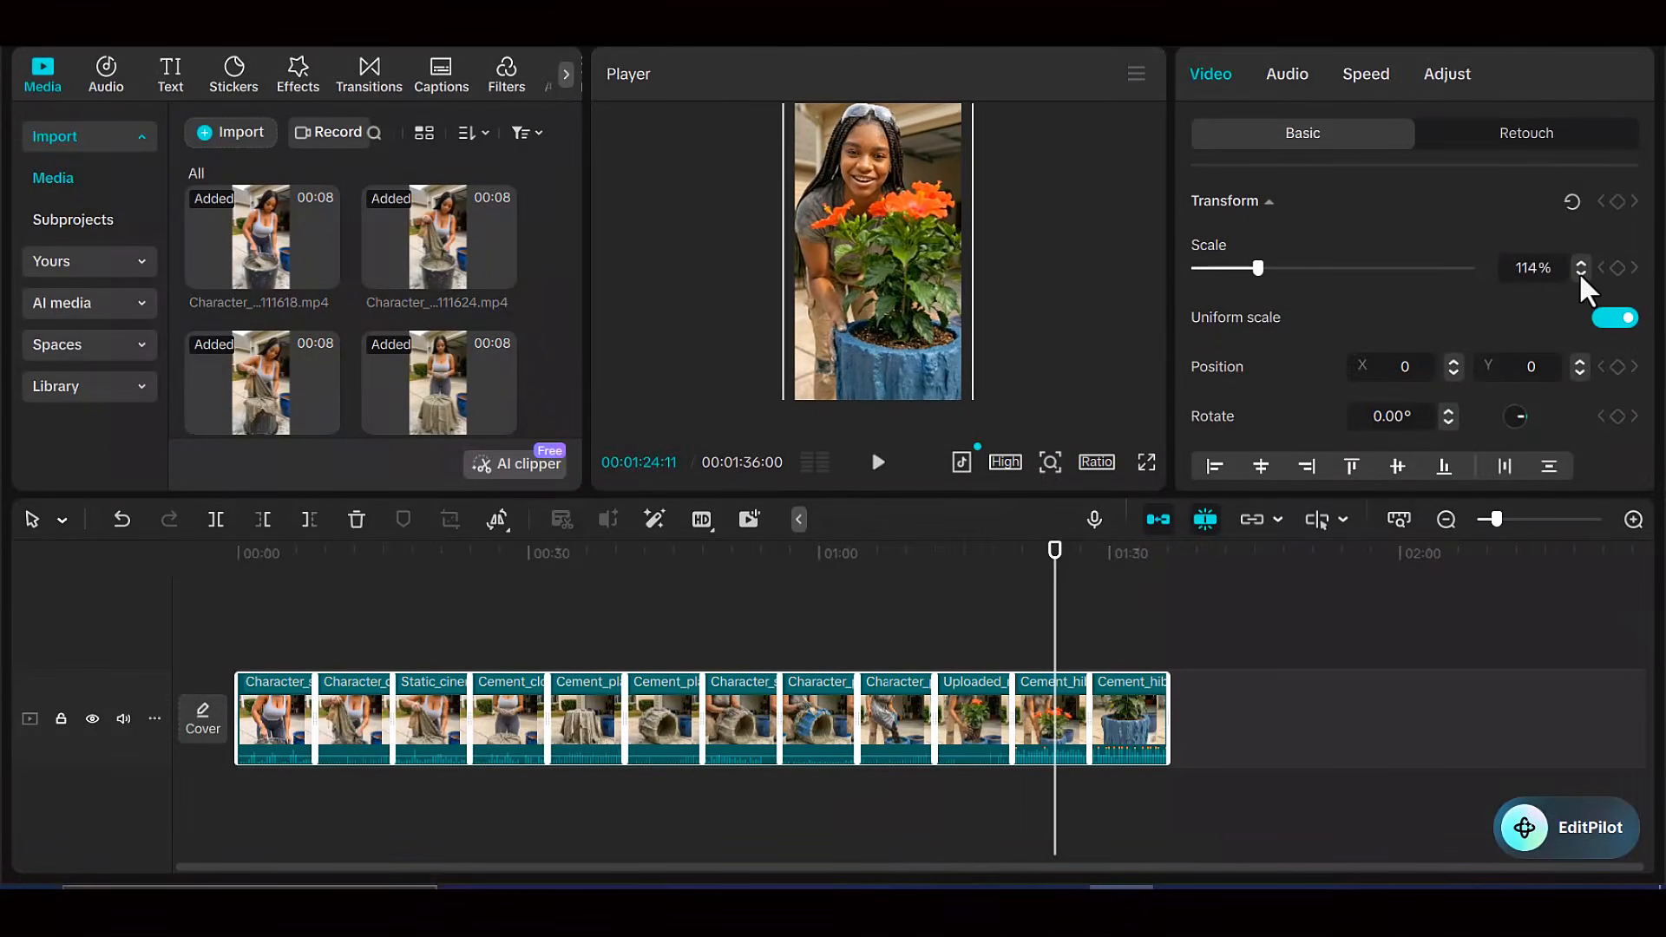
left_click(1581, 274)
left_click(1581, 274)
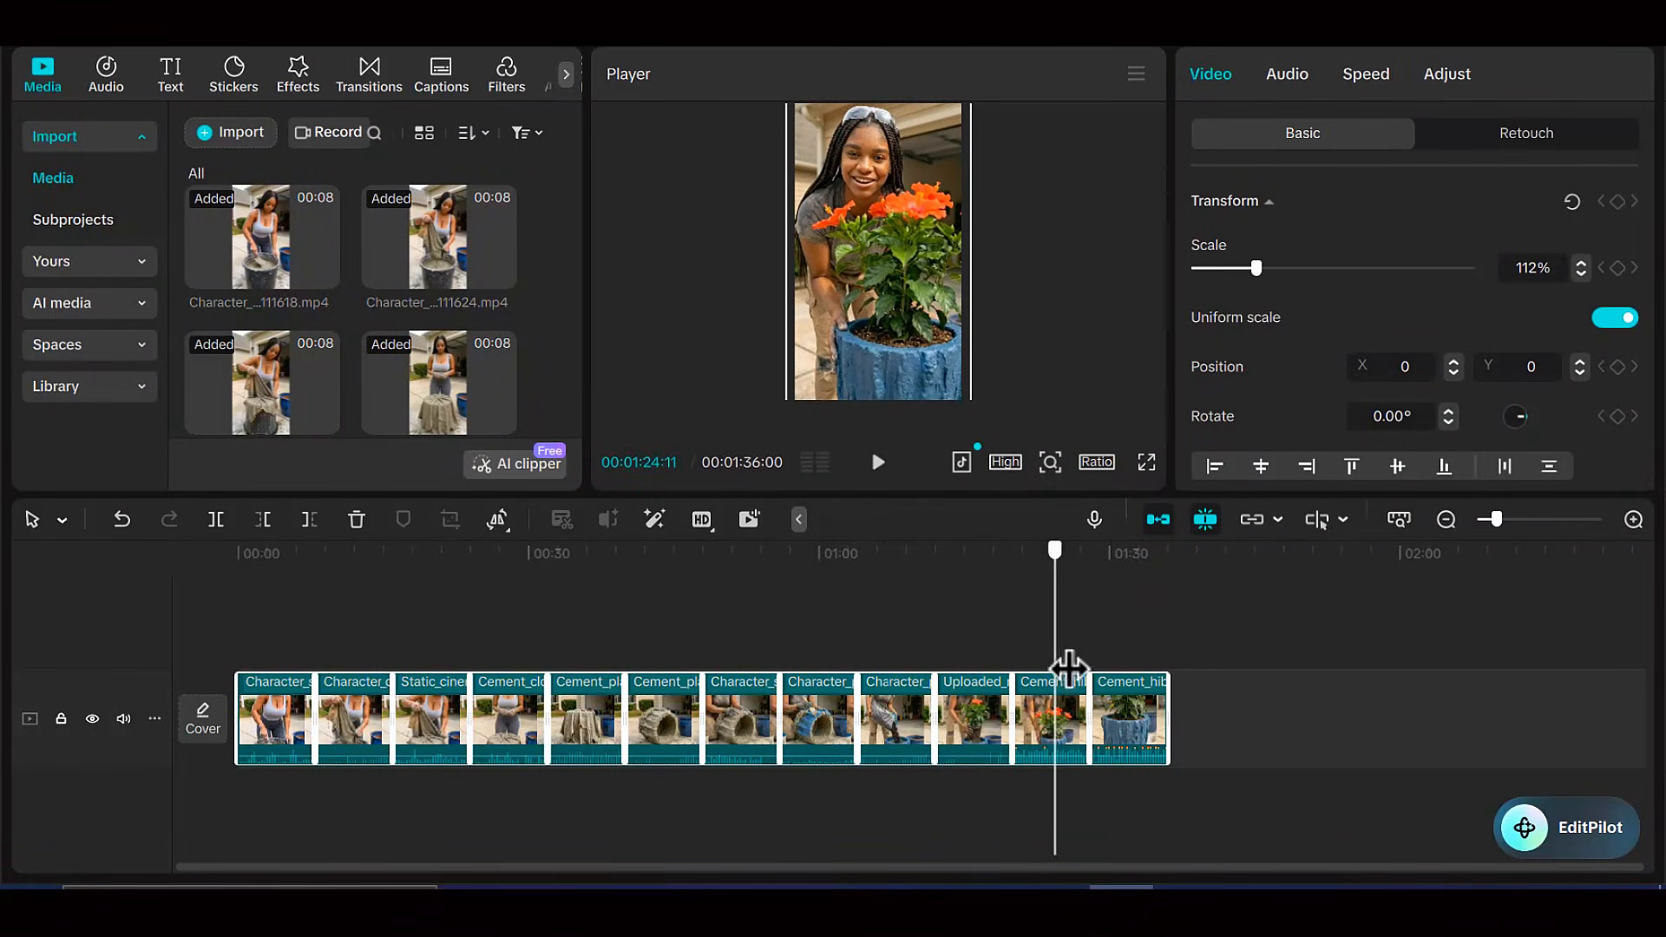
mouse_move(1066, 673)
left_mouse_down()
mouse_move(1157, 690)
mouse_move(863, 725)
mouse_move(784, 763)
mouse_move(646, 756)
mouse_move(766, 753)
mouse_move(781, 737)
mouse_move(889, 831)
mouse_move(1153, 852)
mouse_move(617, 810)
mouse_move(472, 825)
mouse_move(446, 851)
mouse_move(362, 830)
mouse_move(283, 841)
mouse_move(567, 845)
mouse_move(882, 799)
mouse_move(1064, 807)
mouse_move(1127, 755)
left_mouse_up()
left_click_drag(1126, 650, 926, 560)
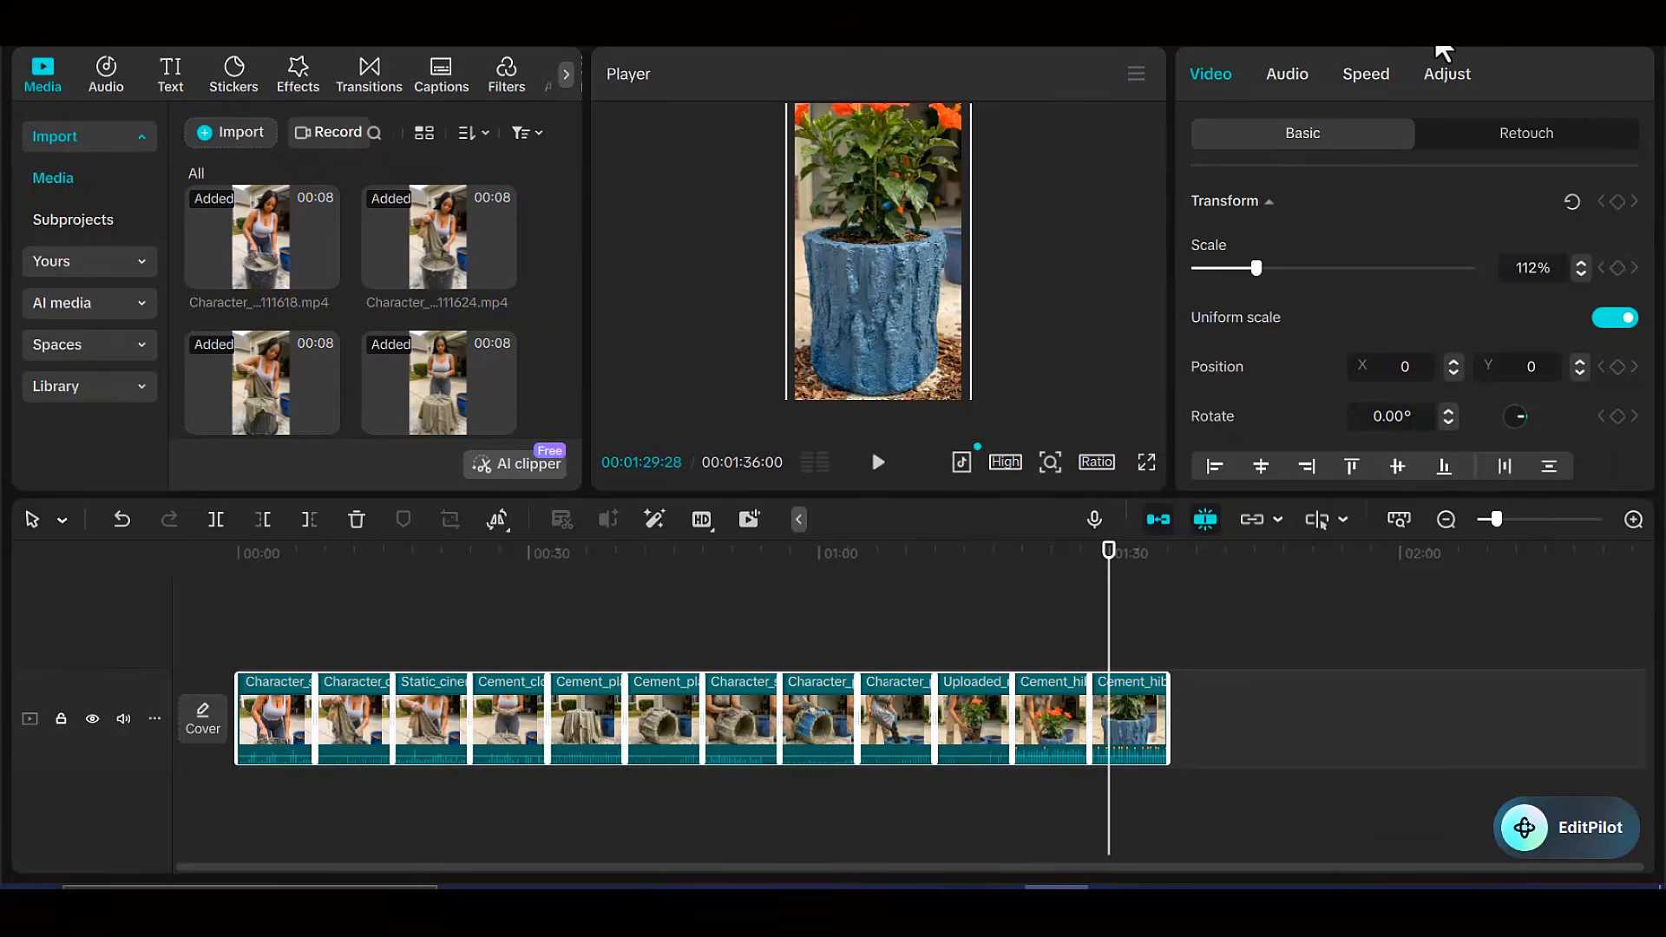
- Name the video flower and export it with the existing export settings
key("ctrl+e")
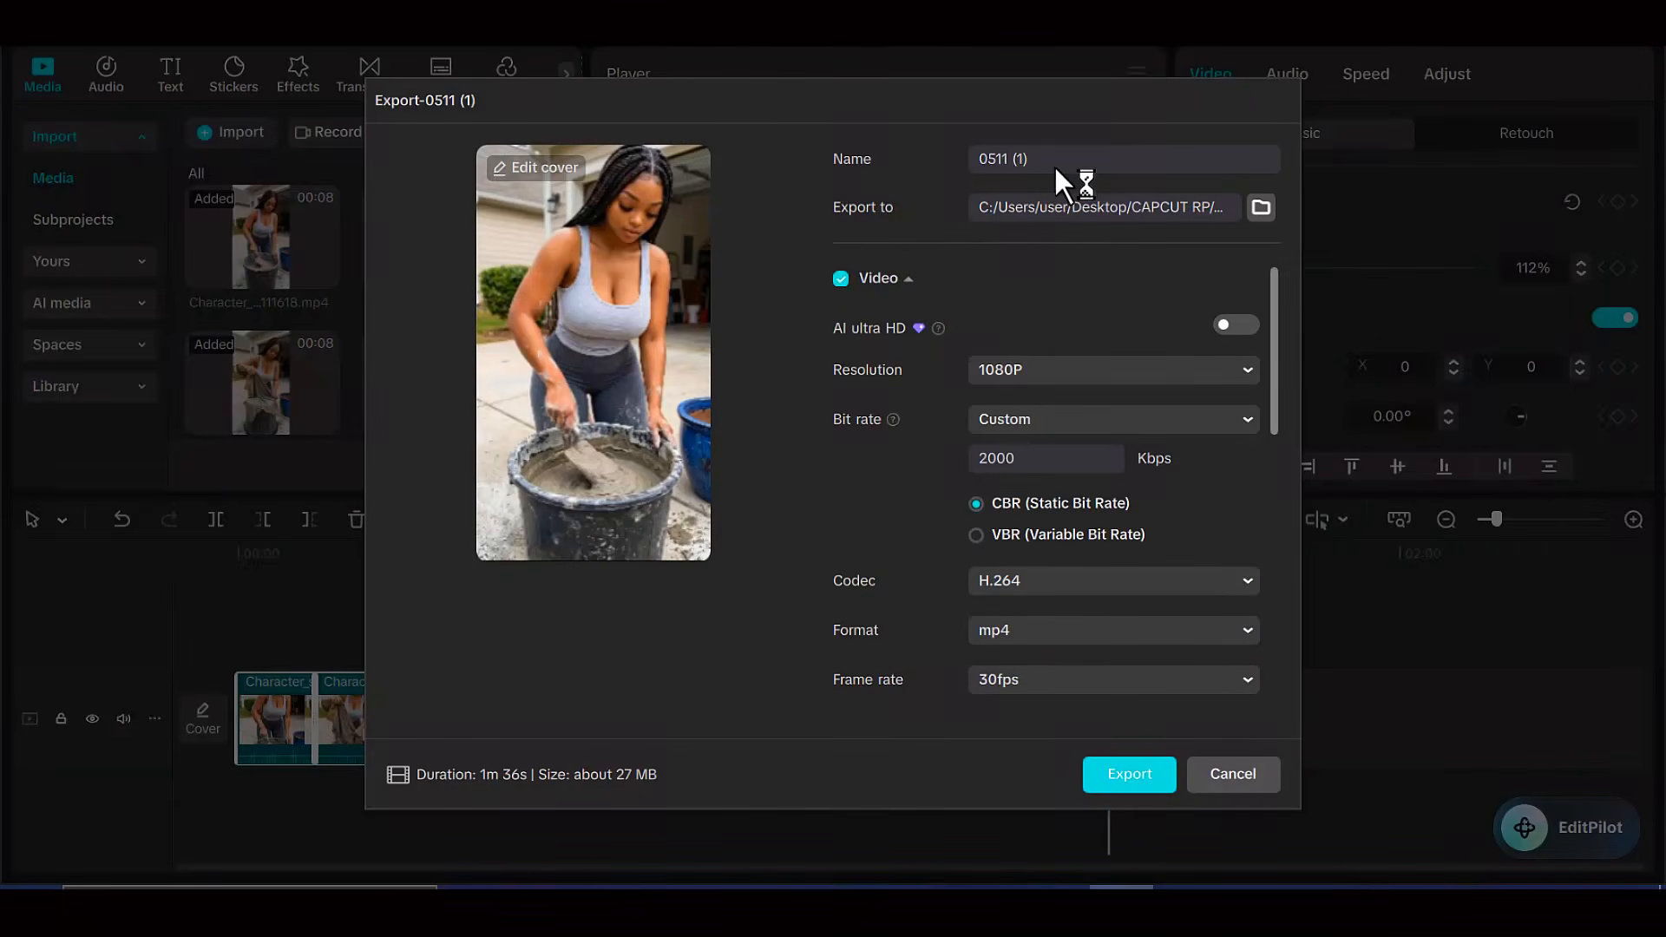
key("ctrl+a")
type("flower")
left_click(1117, 785)
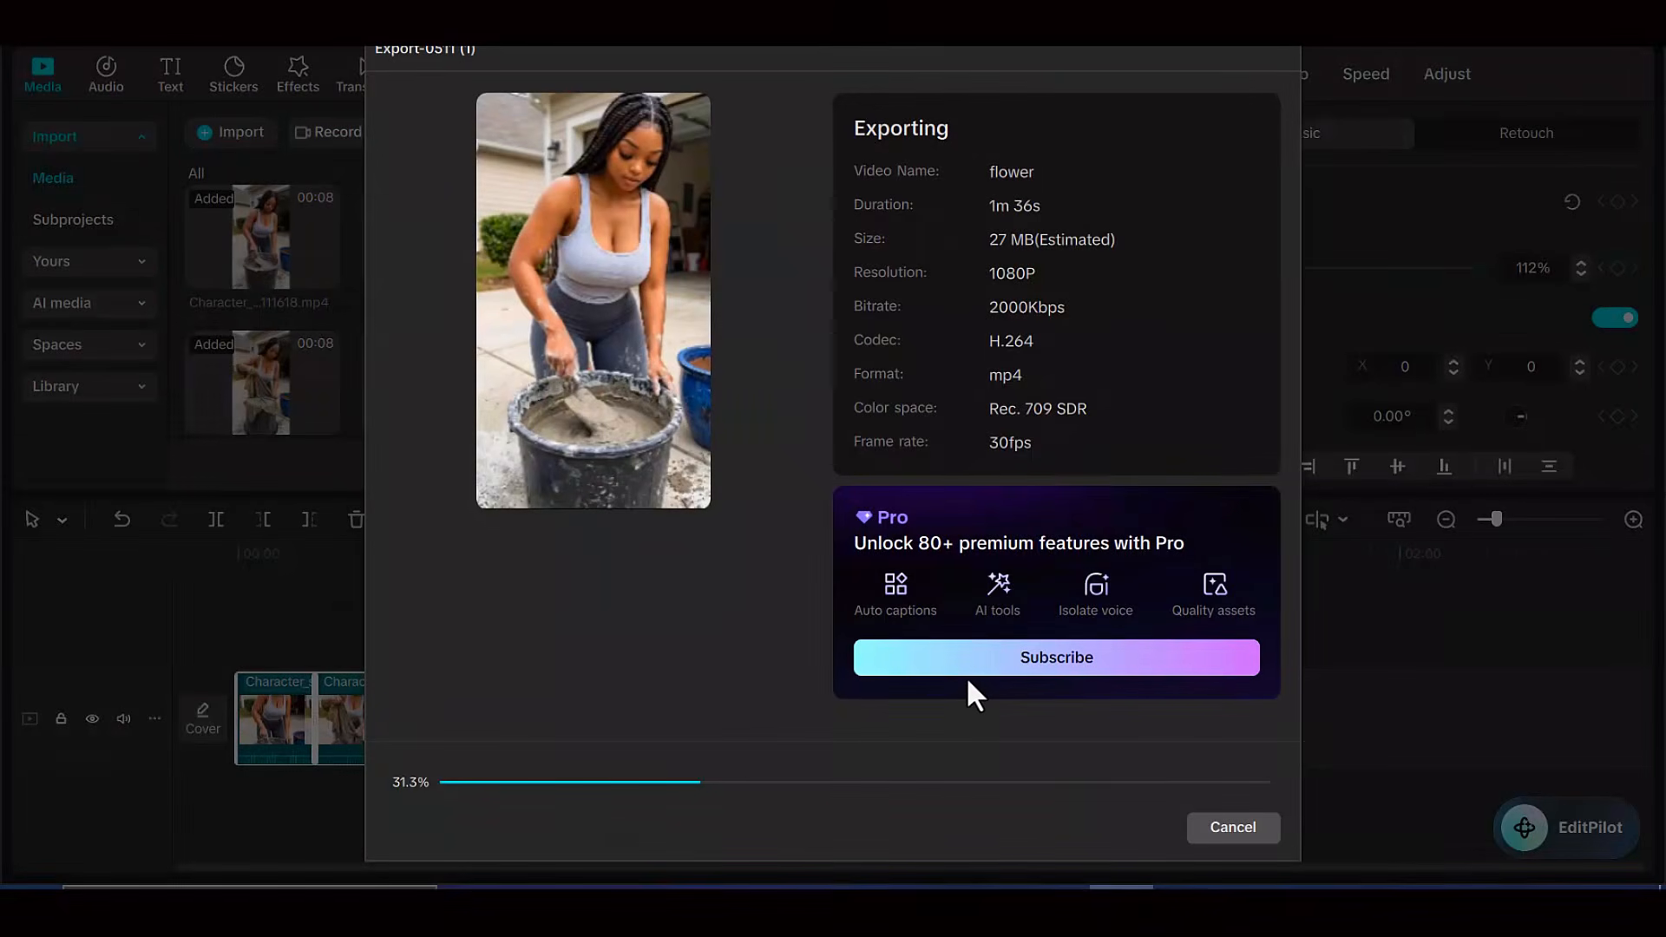